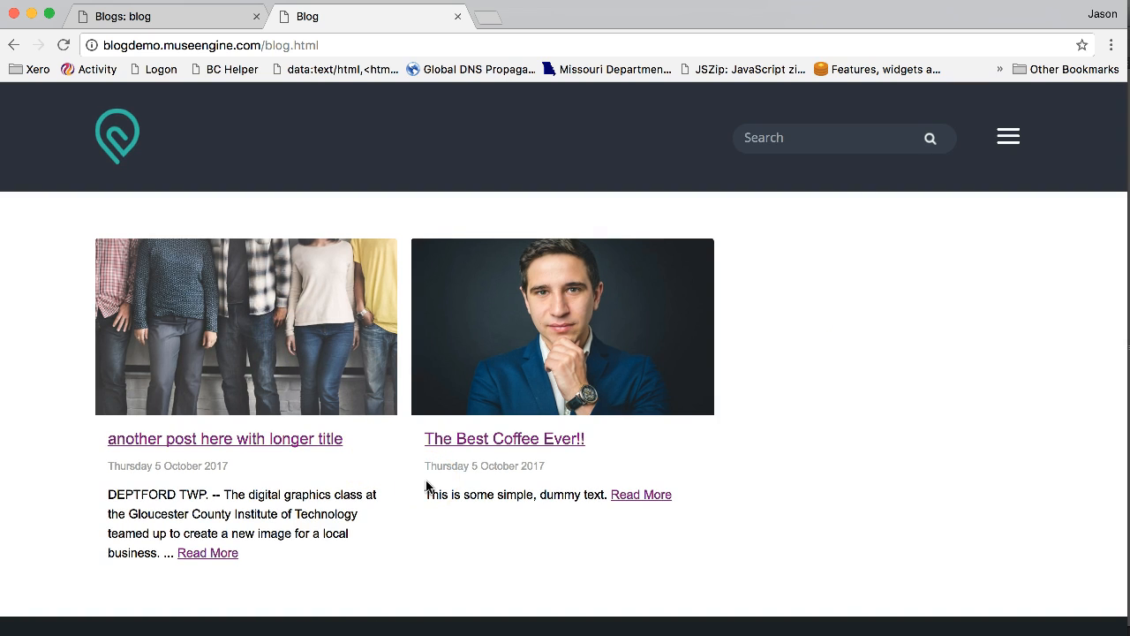
# Step: Open the post "another post here with longer title" and review its layout from the title to the author section
pyautogui.click(304, 436)
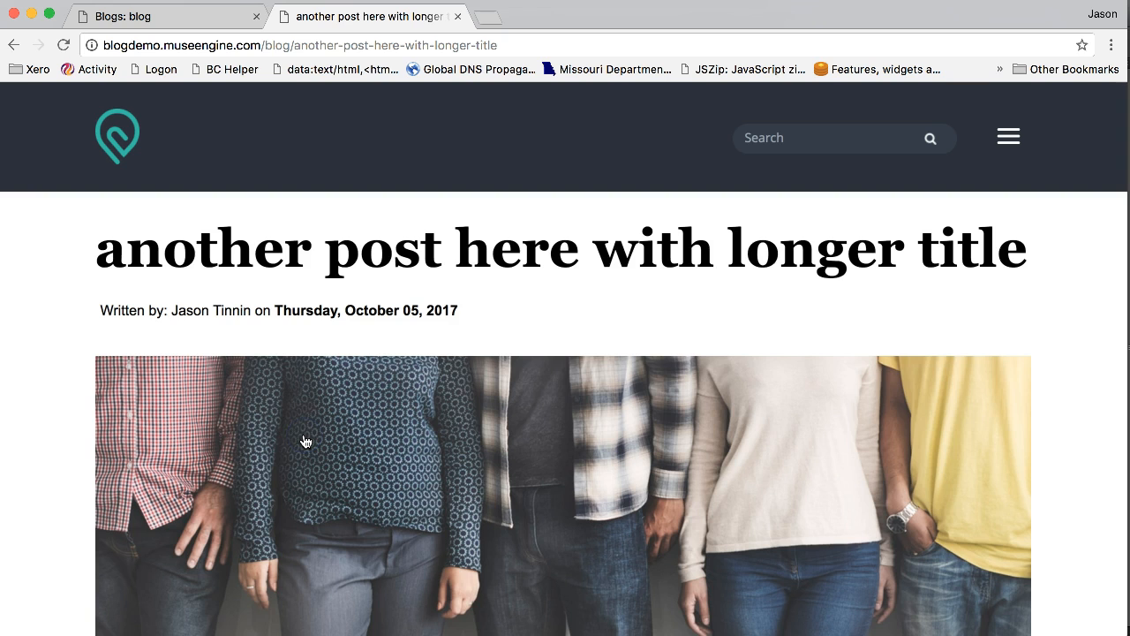
pyautogui.scroll(-2, 303, 438)
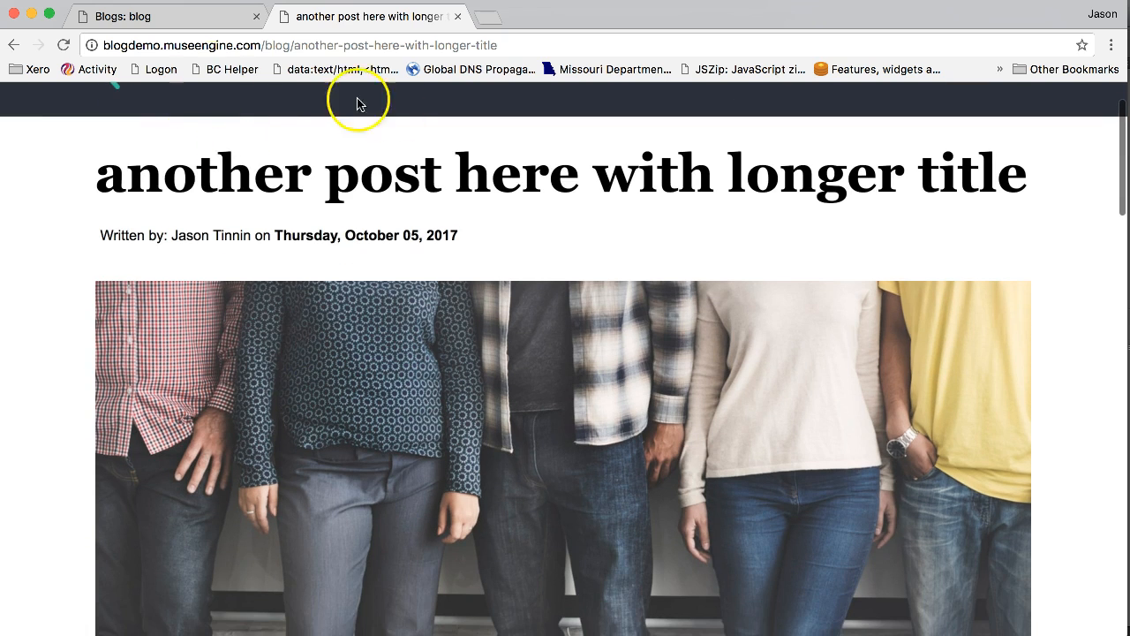
pyautogui.scroll(-5, 742, 323)
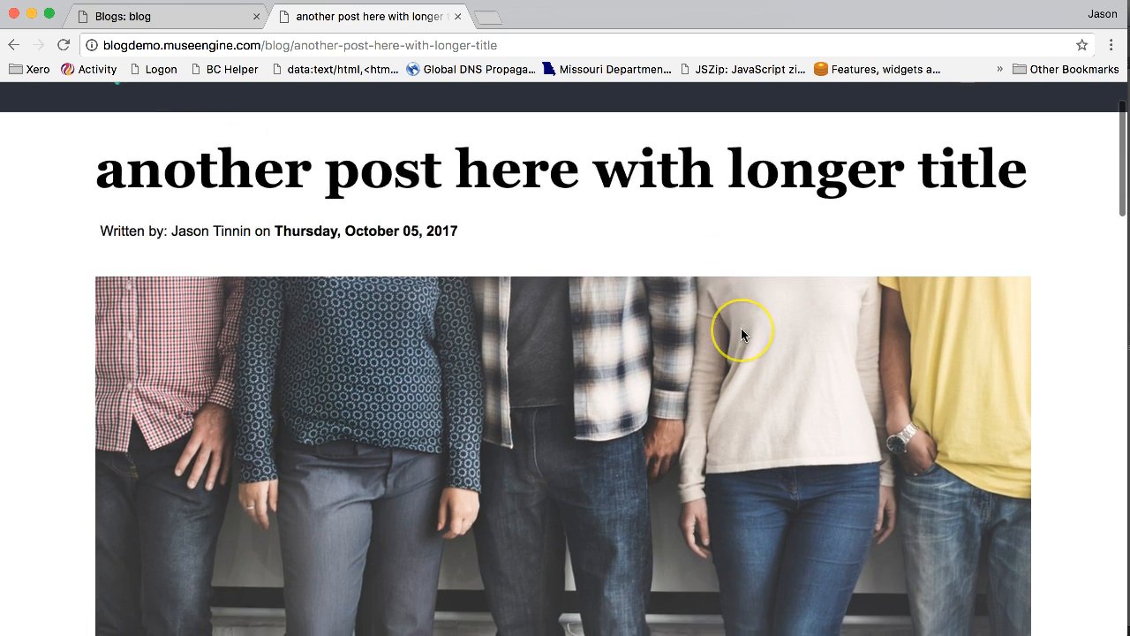
pyautogui.scroll(-10, 742, 332)
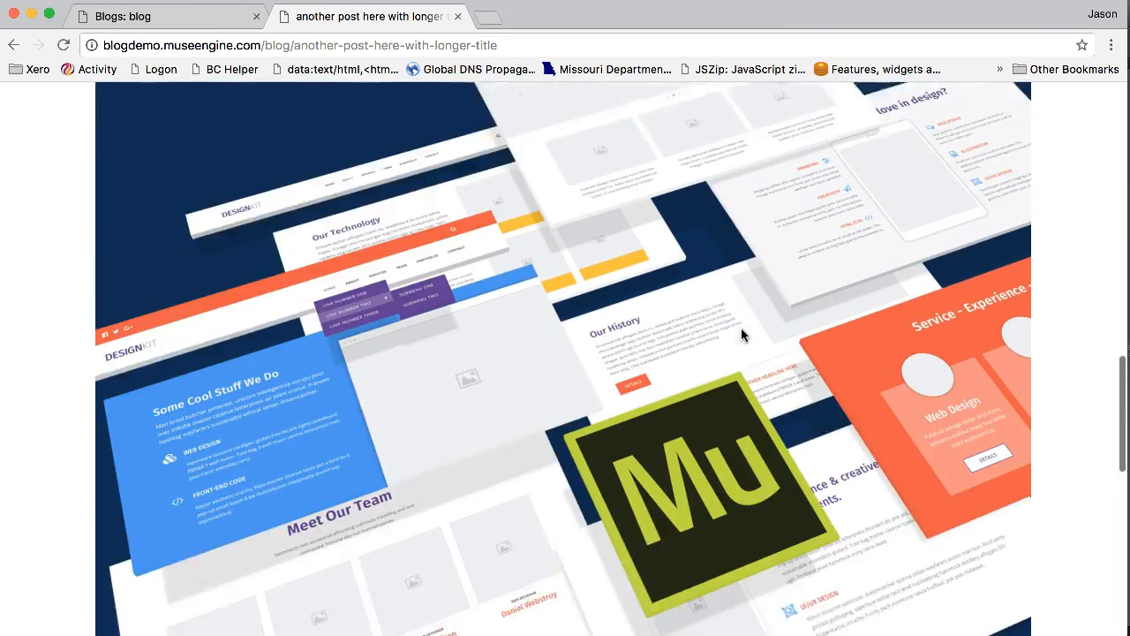
pyautogui.scroll(-3, 740, 334)
pyautogui.scroll(10, 741, 334)
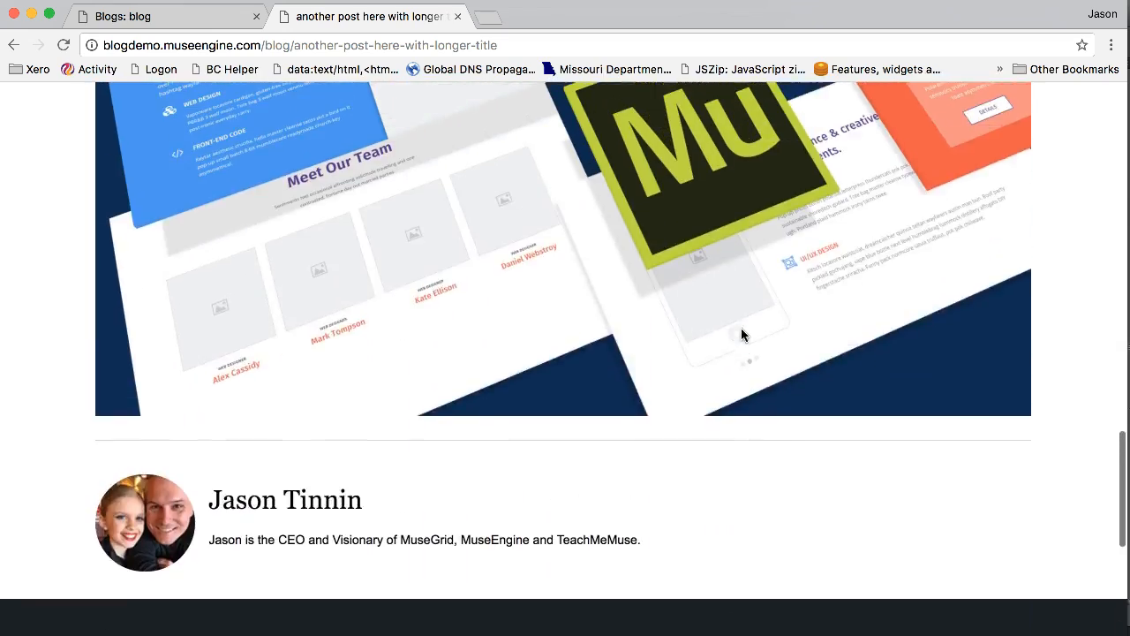
pyautogui.scroll(15, 741, 334)
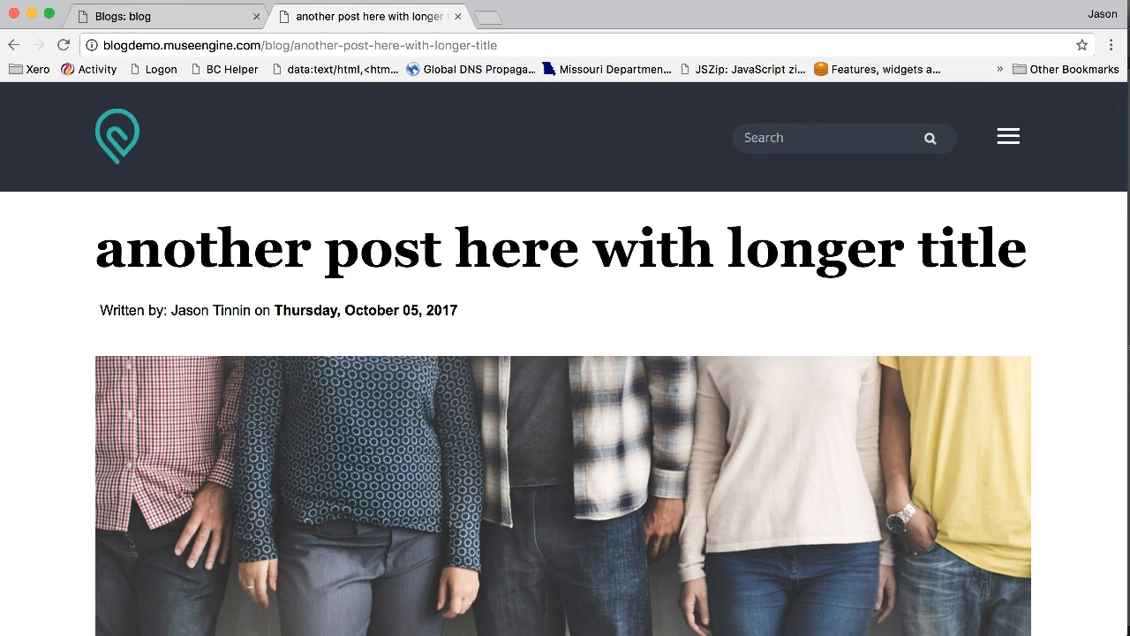
# Step: Switch to Adobe Muse and insert a page named "Blog" between the Home and Login pages in the site plan
pyautogui.click(870, 235)
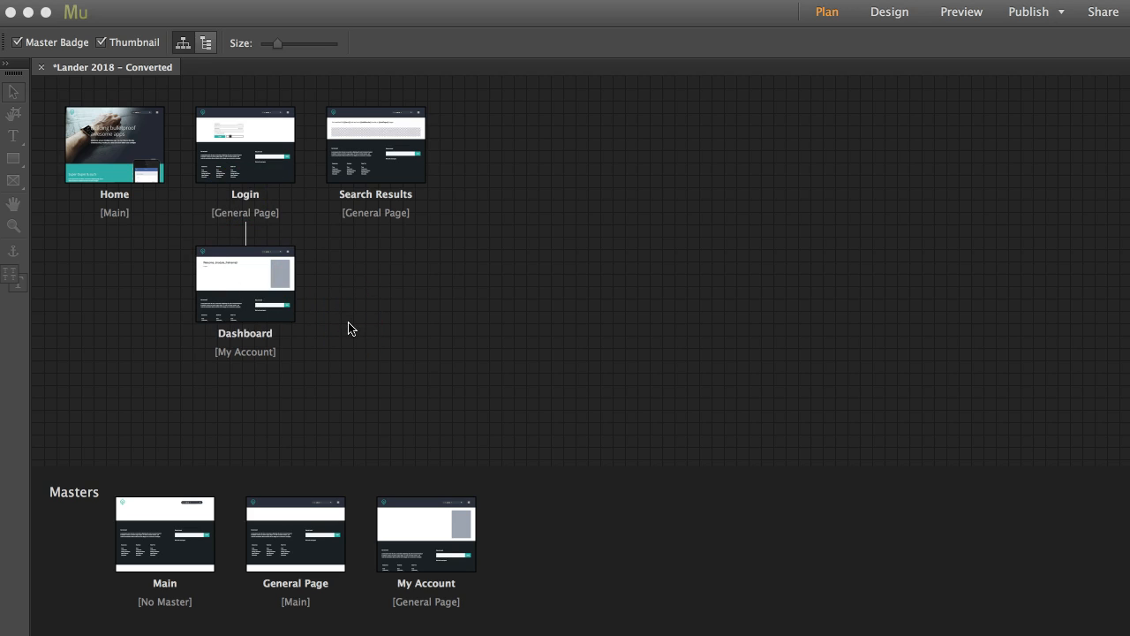
pyautogui.click(182, 155)
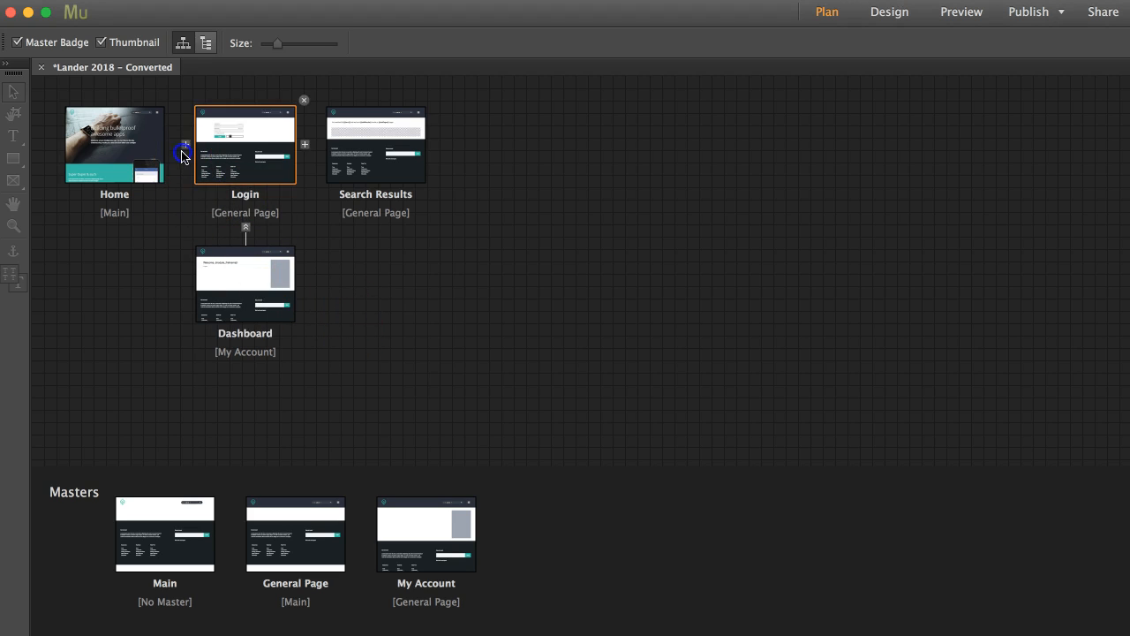
pyautogui.click(174, 144)
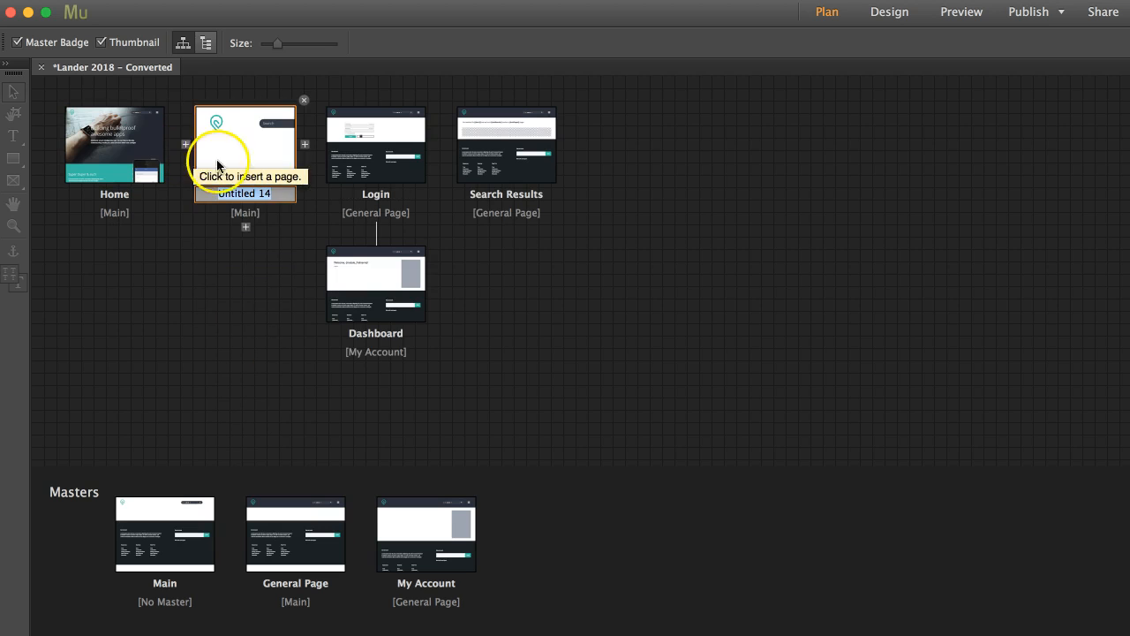
pyautogui.click(275, 219)
pyautogui.click(249, 196)
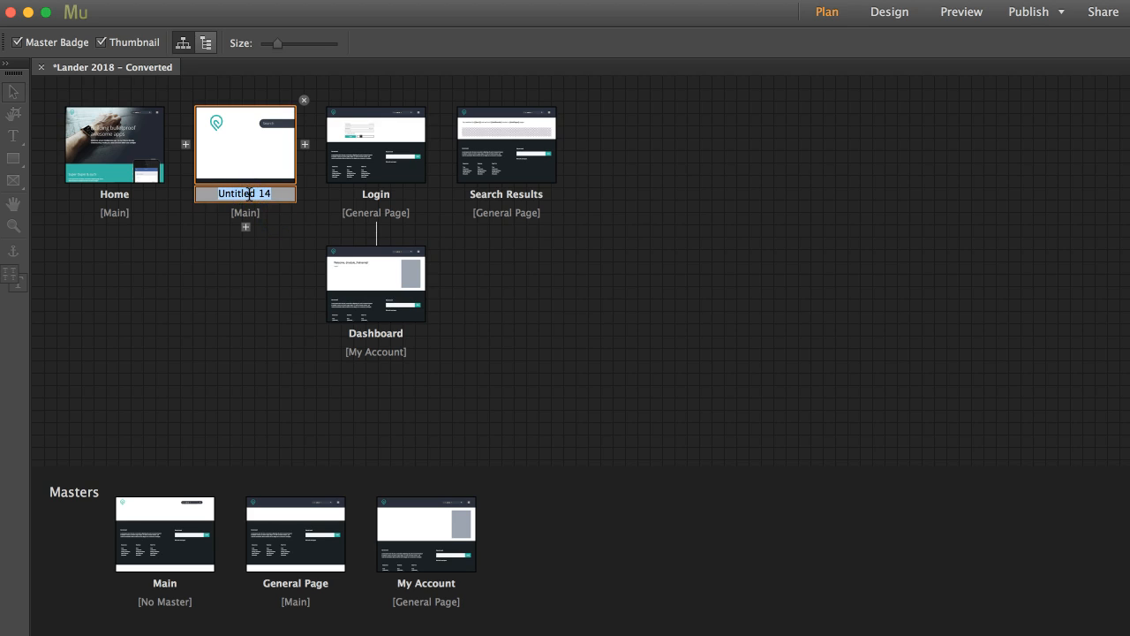
pyautogui.write('Blog')
pyautogui.press('Return')
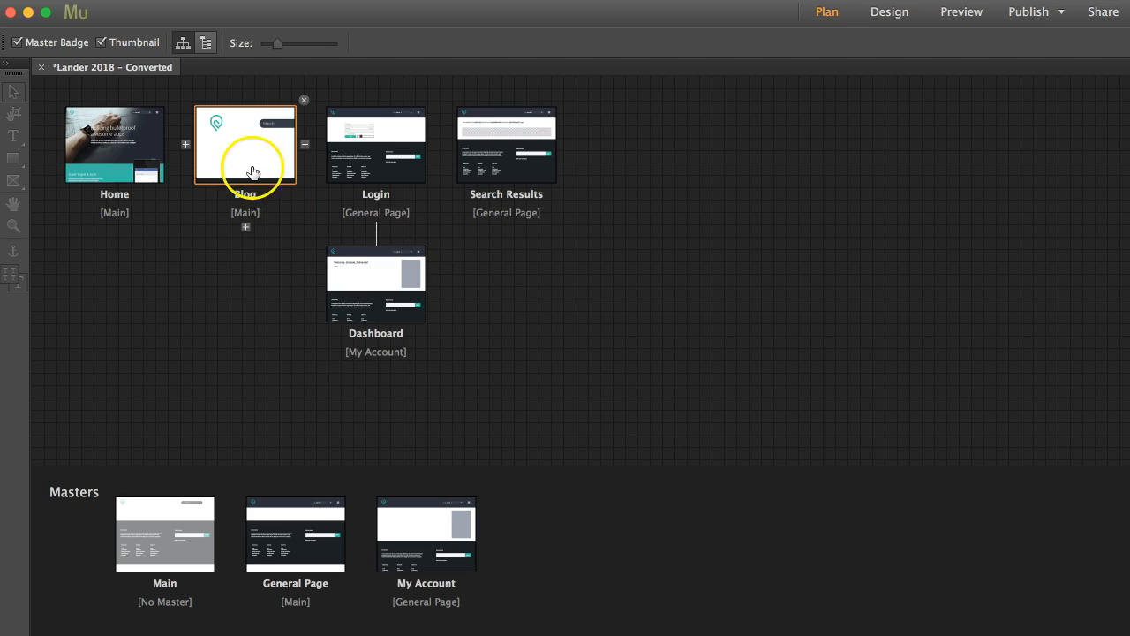
# Step: Assign the General Page master to the Blog page
pyautogui.click(242, 147)
pyautogui.rightClick(242, 147)
pyautogui.moveTo(291, 331)
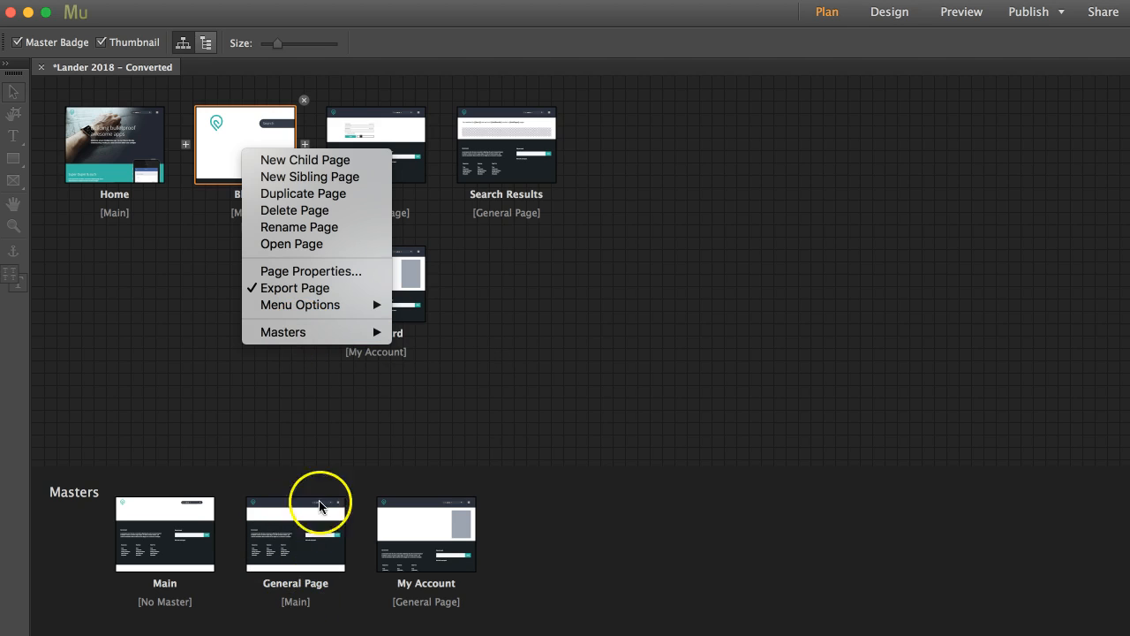
pyautogui.moveTo(348, 330)
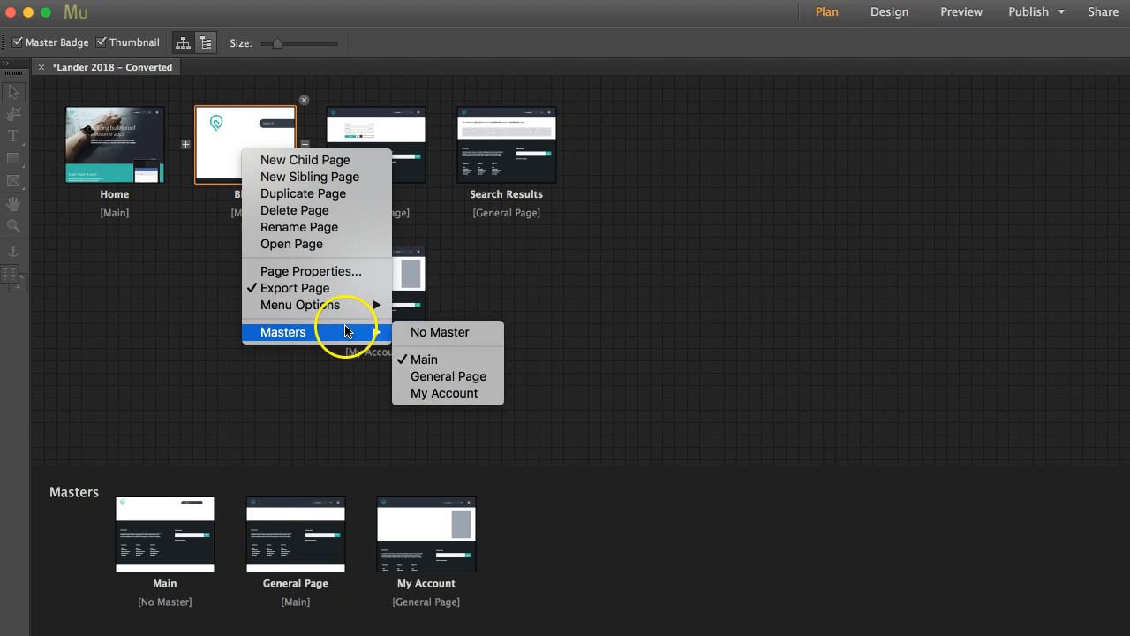
pyautogui.click(451, 376)
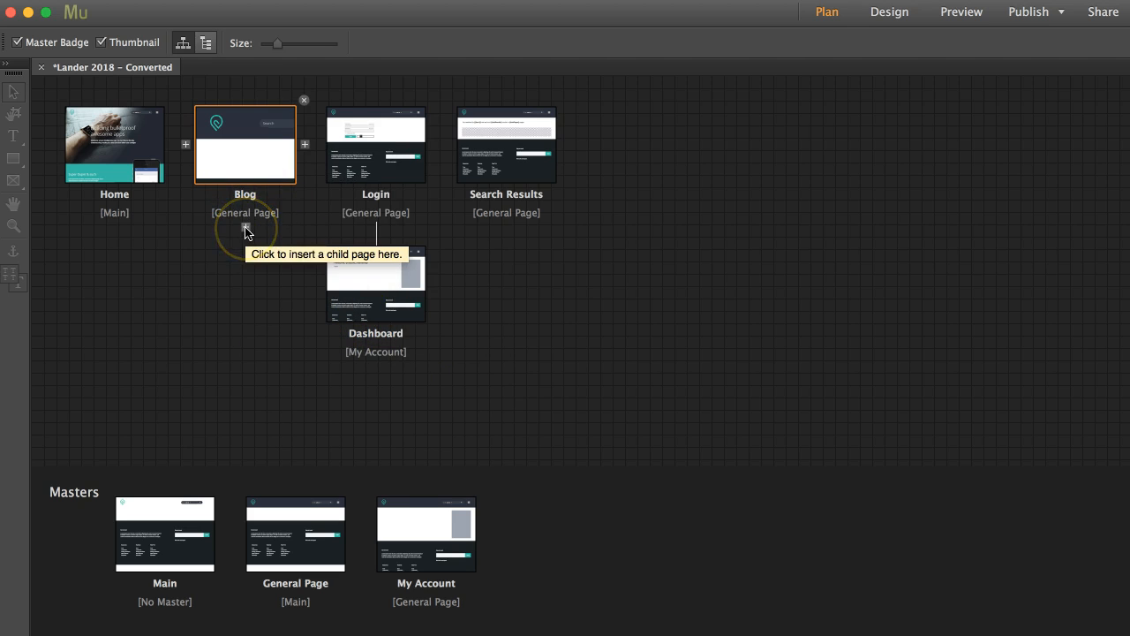
# Step: Add a child page under Blog and name it "Blog Detail Template"
pyautogui.click(247, 228)
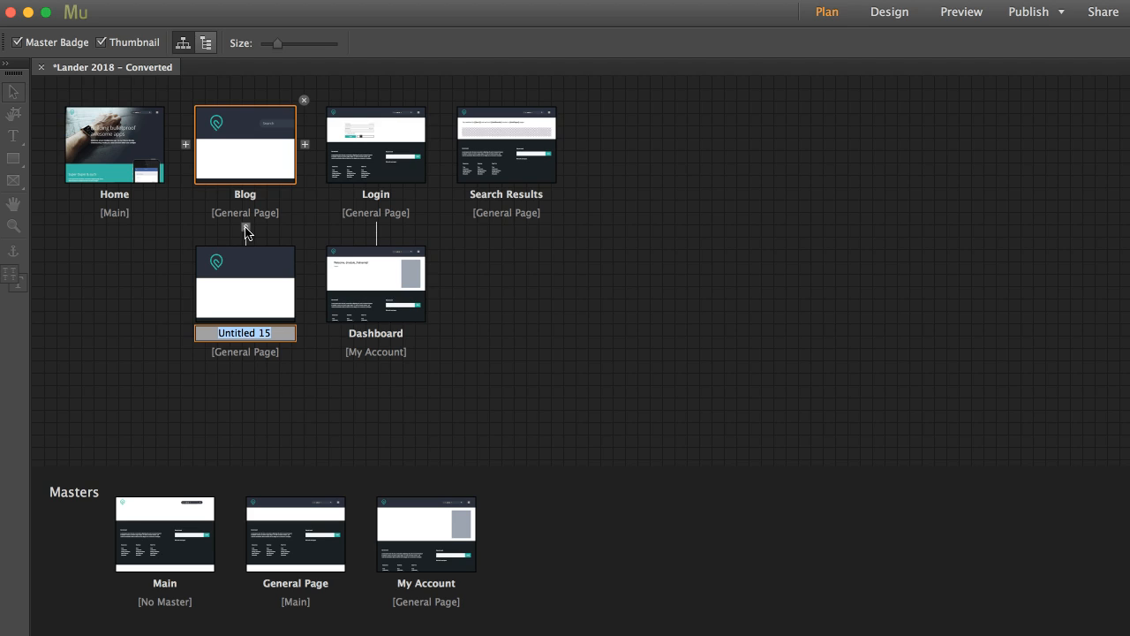
pyautogui.write('Blog Template Desi')
pyautogui.press('BackSpace')
pyautogui.press('BackSpace')
pyautogui.press('BackSpace')
pyautogui.press('BackSpace')
pyautogui.click(234, 331)
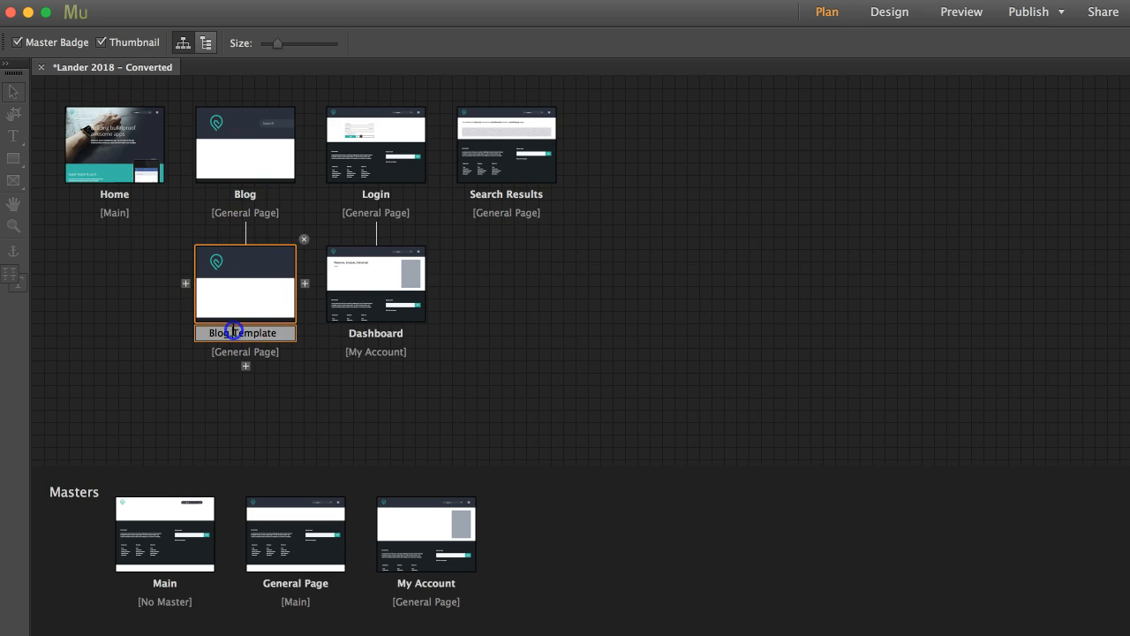
pyautogui.write('Detail')
pyautogui.press('Return')
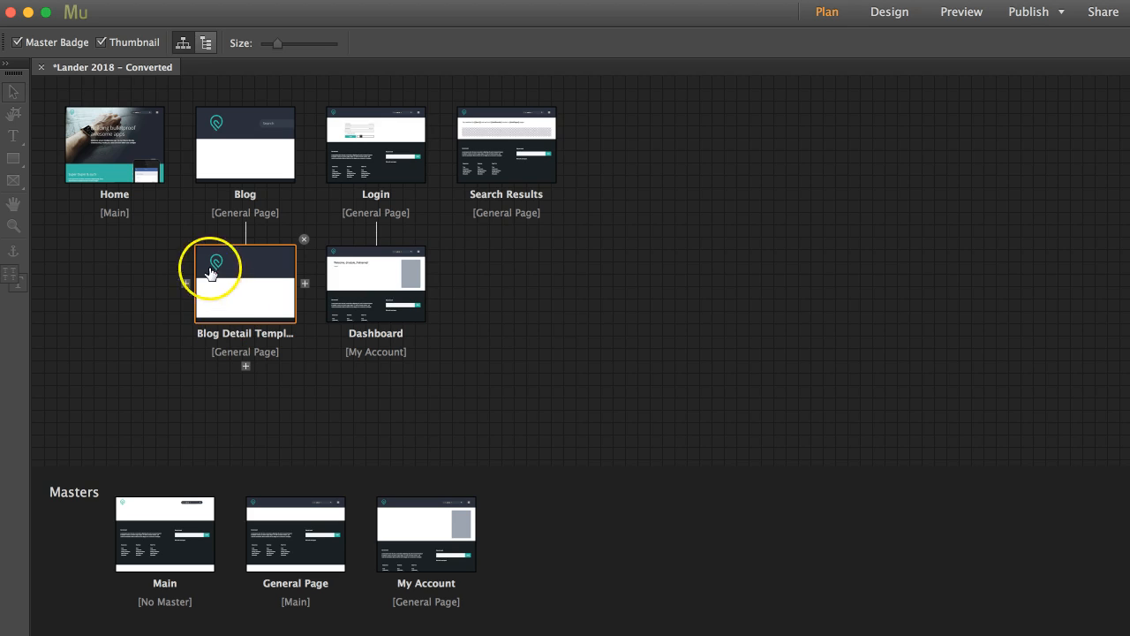
# Step: Open the Blog page for designing
pyautogui.click(248, 154)
pyautogui.doubleClick(248, 154)
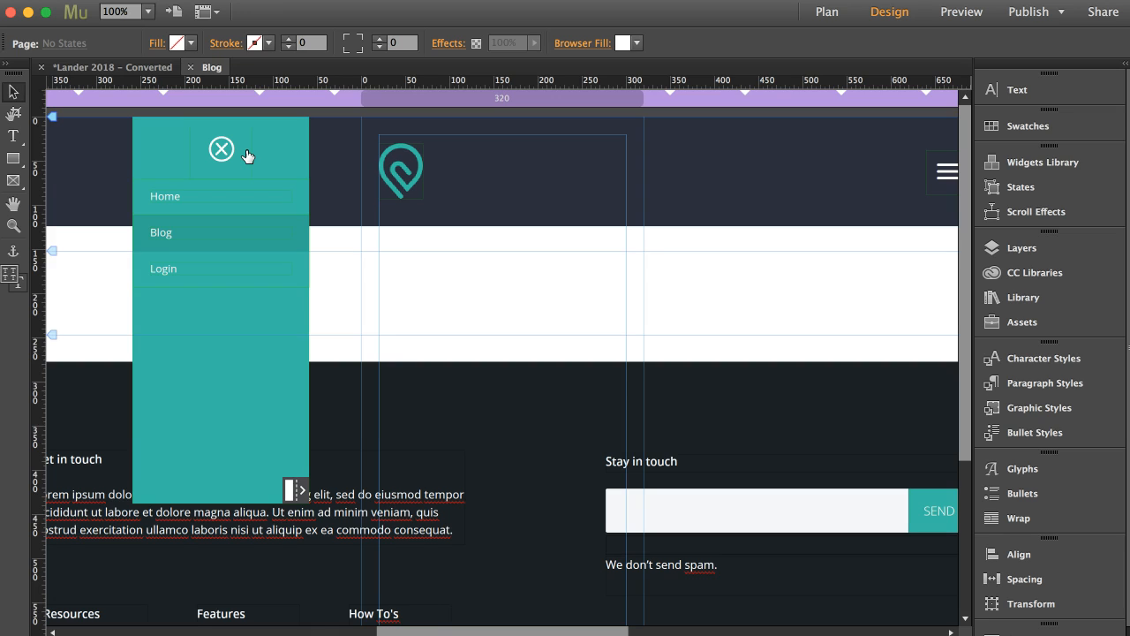
pyautogui.click(515, 180)
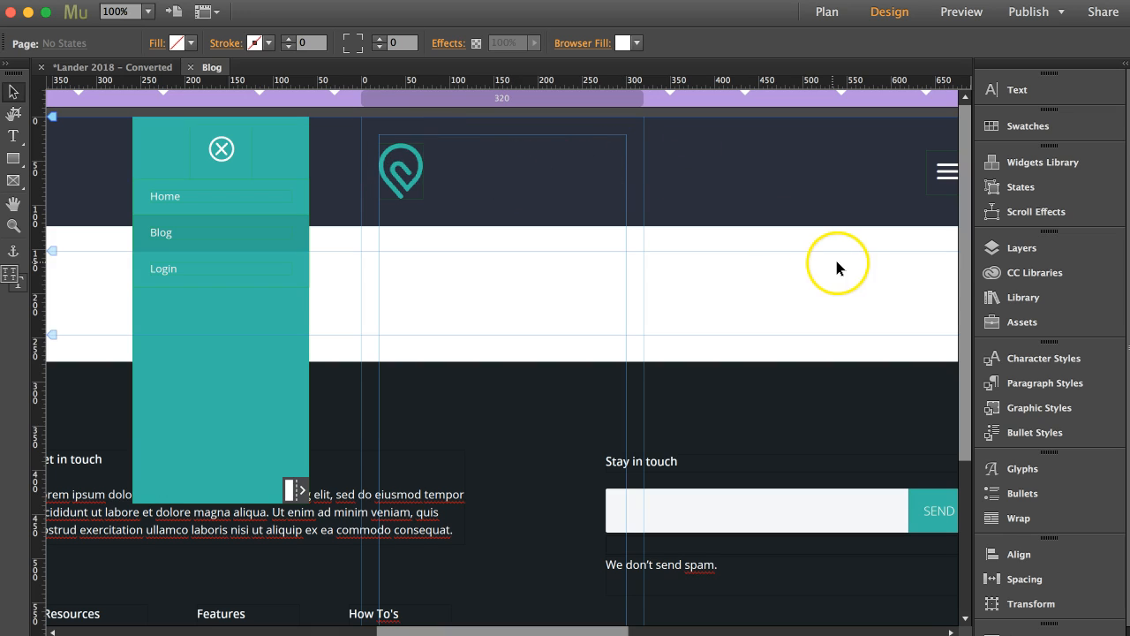
# Step: Place the _Breakpoint Maker item from the Design Kit - 1.0.4 library on the Blog page to add breakpoints, and delete its placeholder block
pyautogui.click(1022, 298)
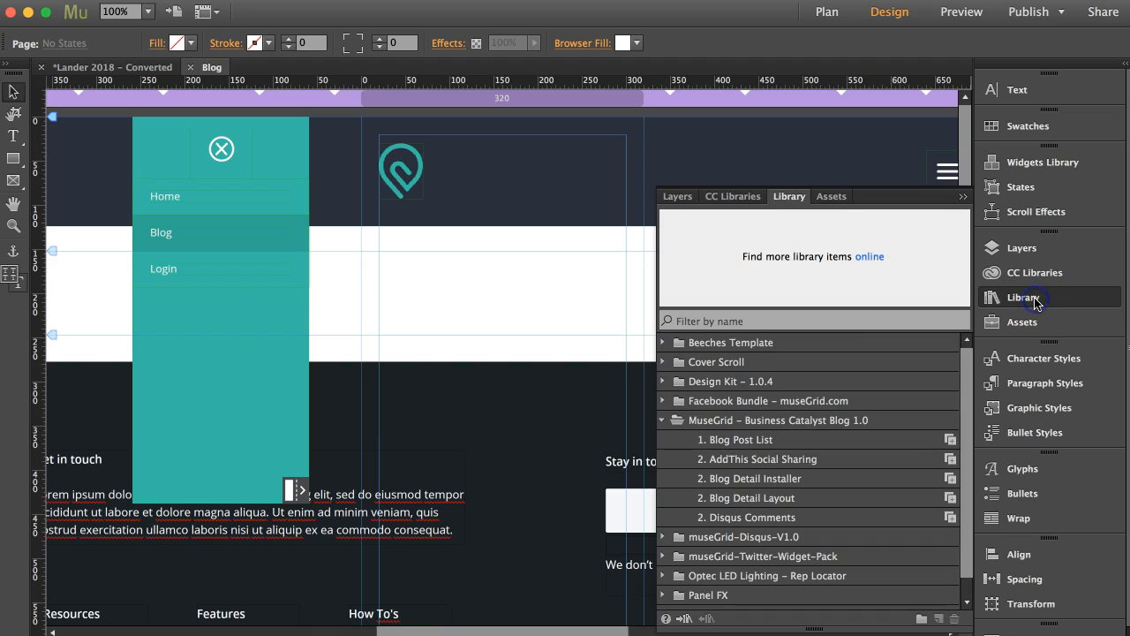
pyautogui.click(662, 421)
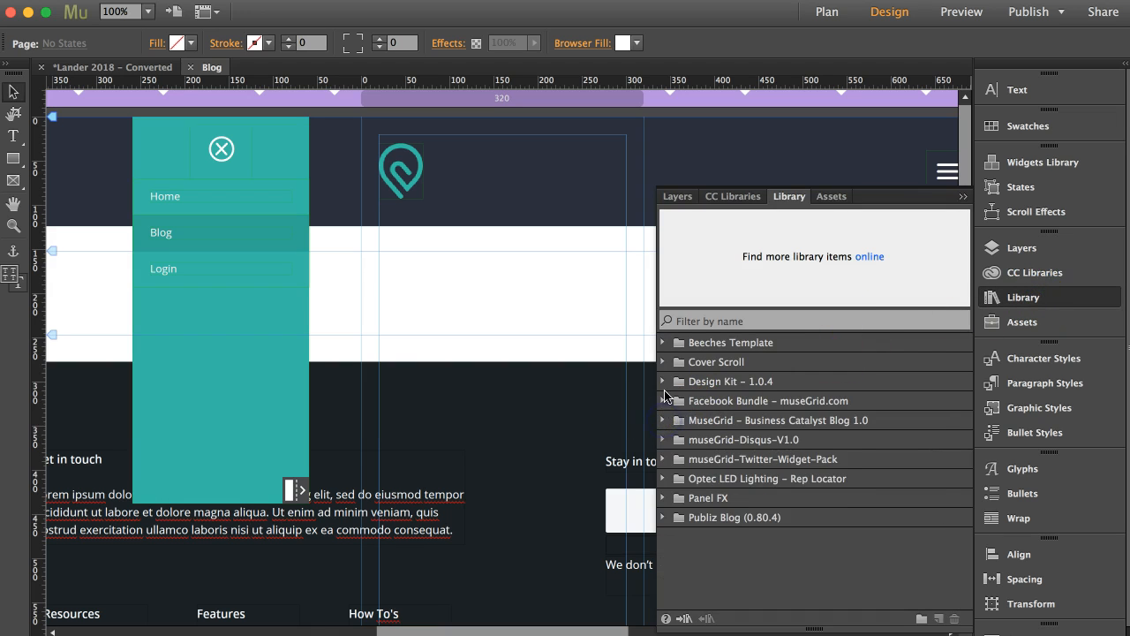
pyautogui.click(663, 381)
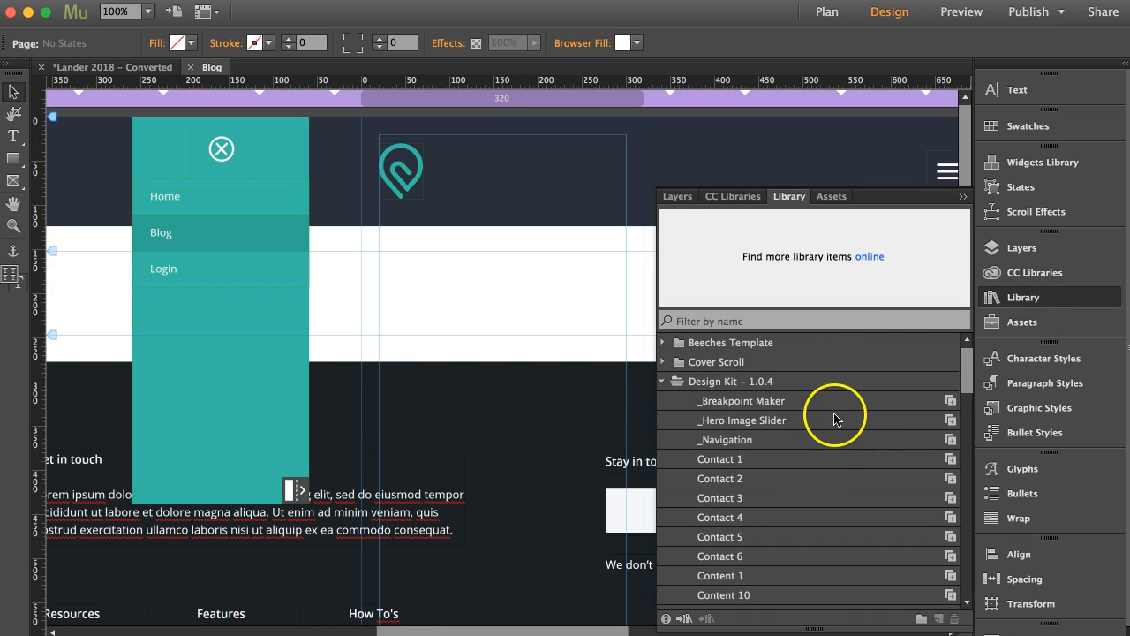
pyautogui.moveTo(941, 403); pyautogui.dragTo(536, 103)
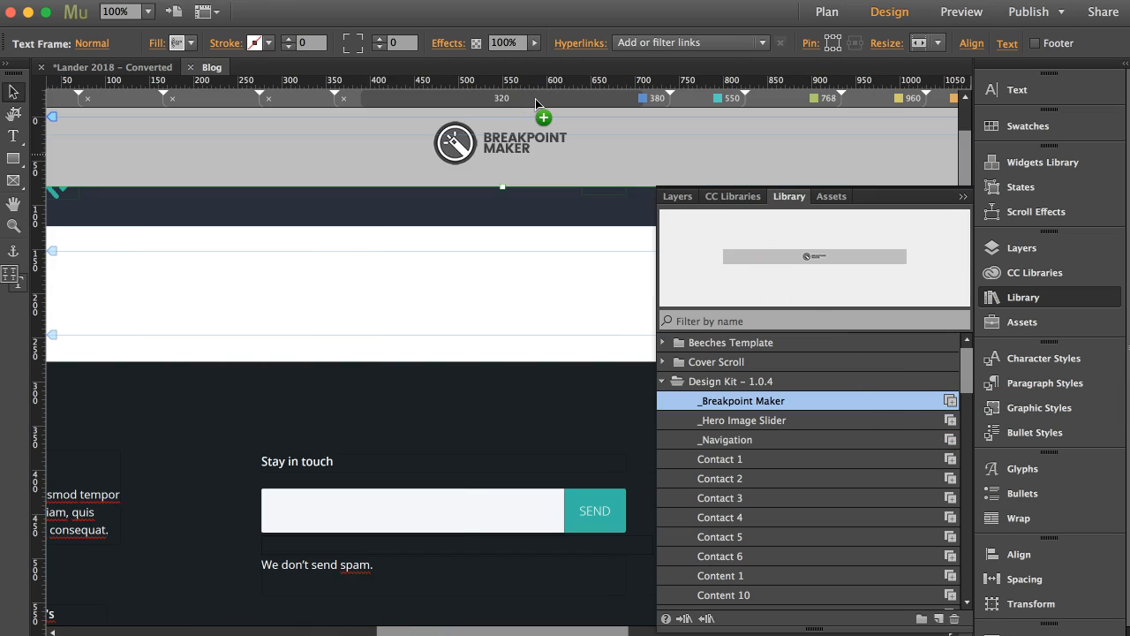
pyautogui.press('Delete')
# Step: Check the Blog page layout at its different breakpoints, including 550, 768, 1200, 1100 and 380
pyautogui.click(691, 102)
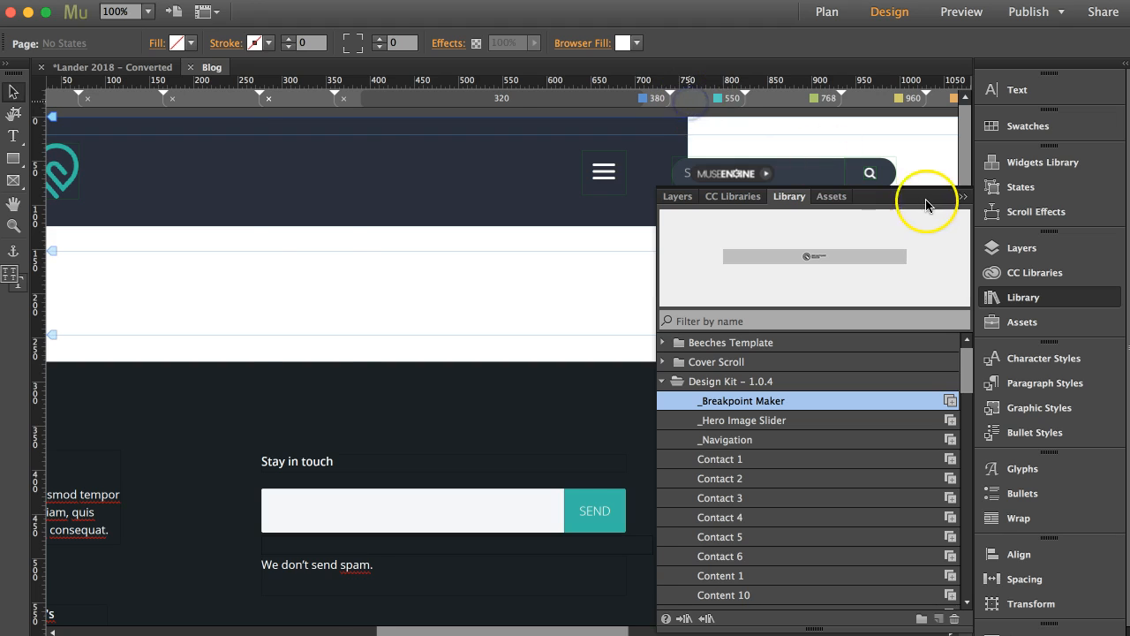
pyautogui.click(964, 198)
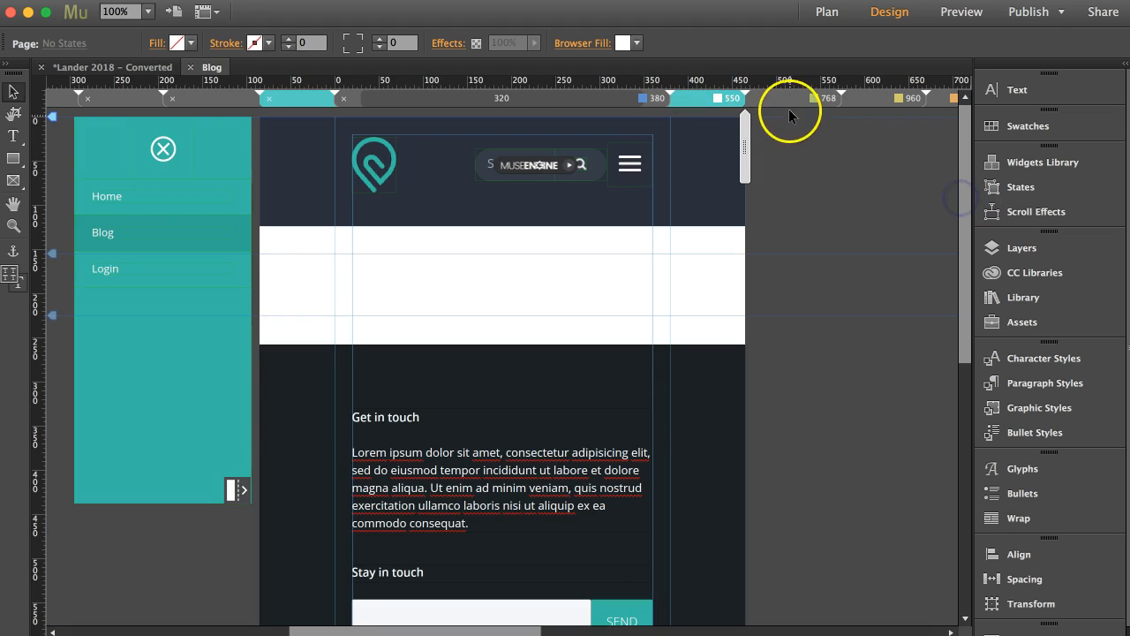
pyautogui.click(788, 102)
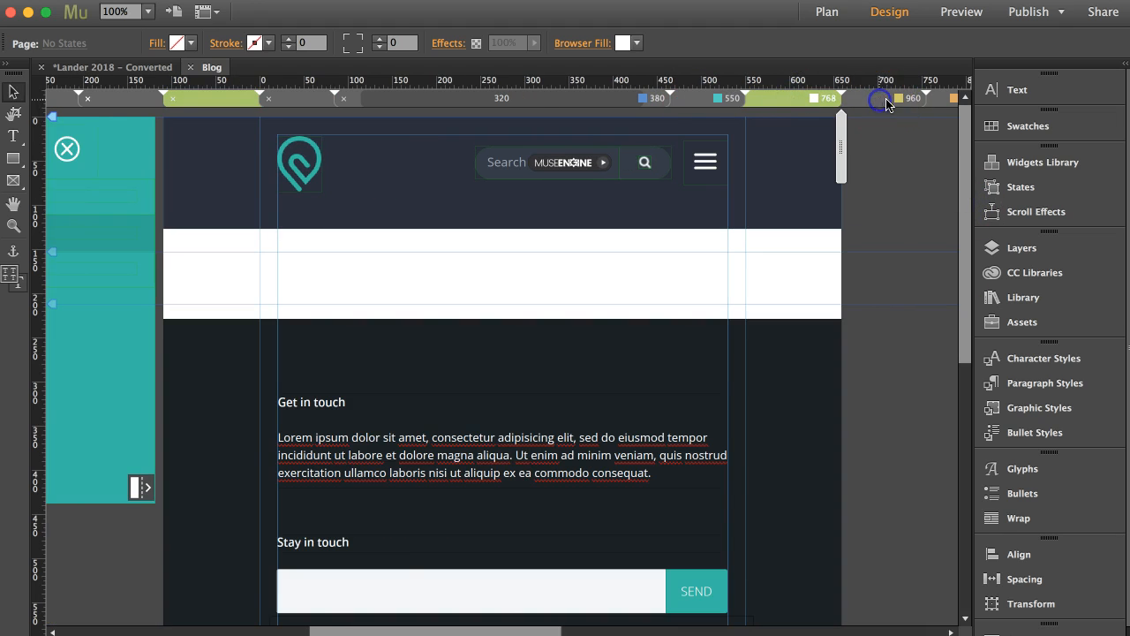
pyautogui.click(883, 102)
pyautogui.click(656, 99)
pyautogui.click(743, 187)
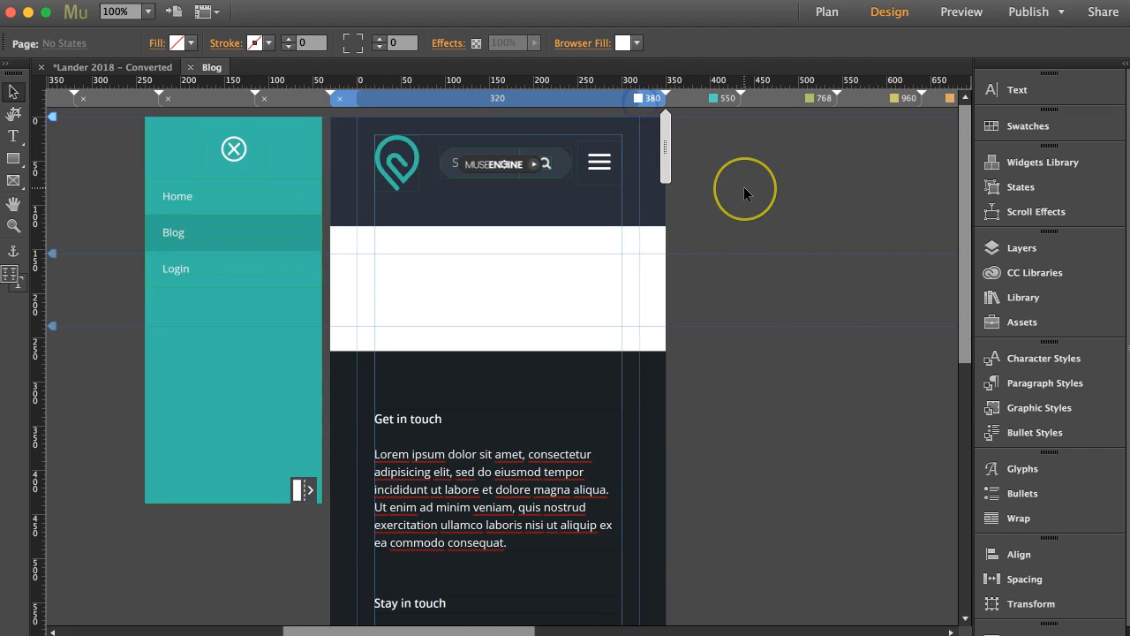
pyautogui.click(877, 100)
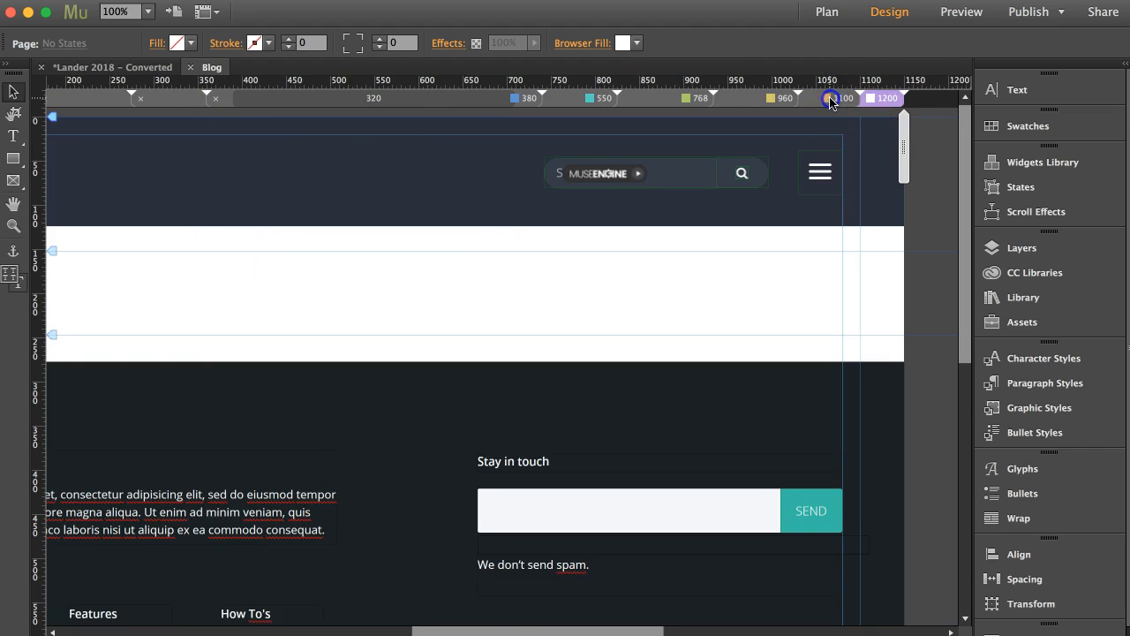
pyautogui.click(830, 102)
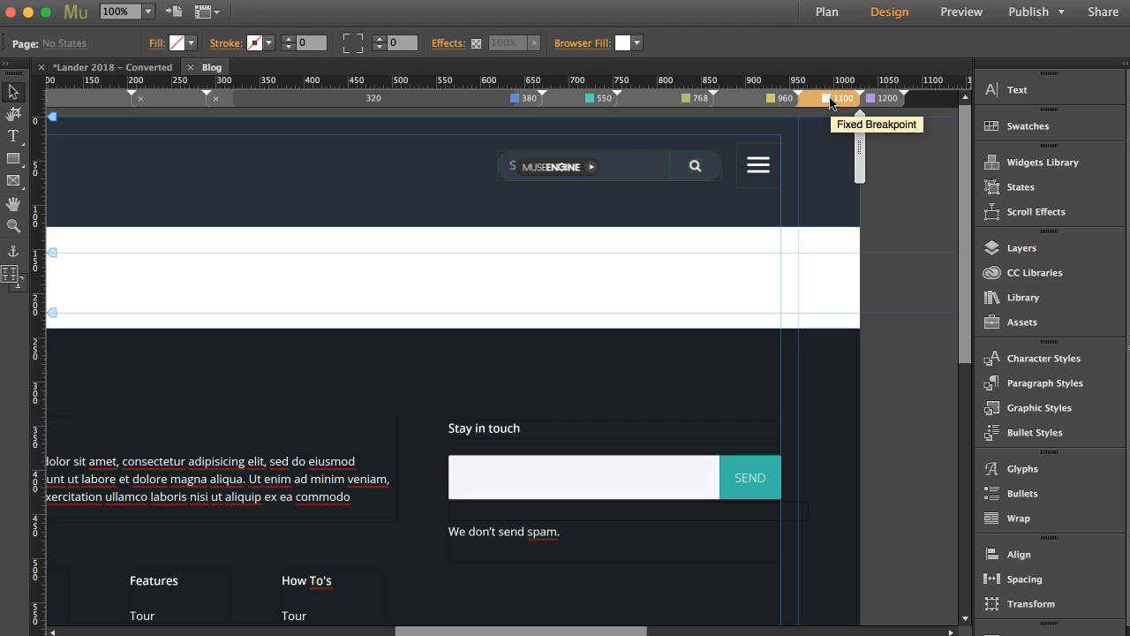
pyautogui.click(521, 98)
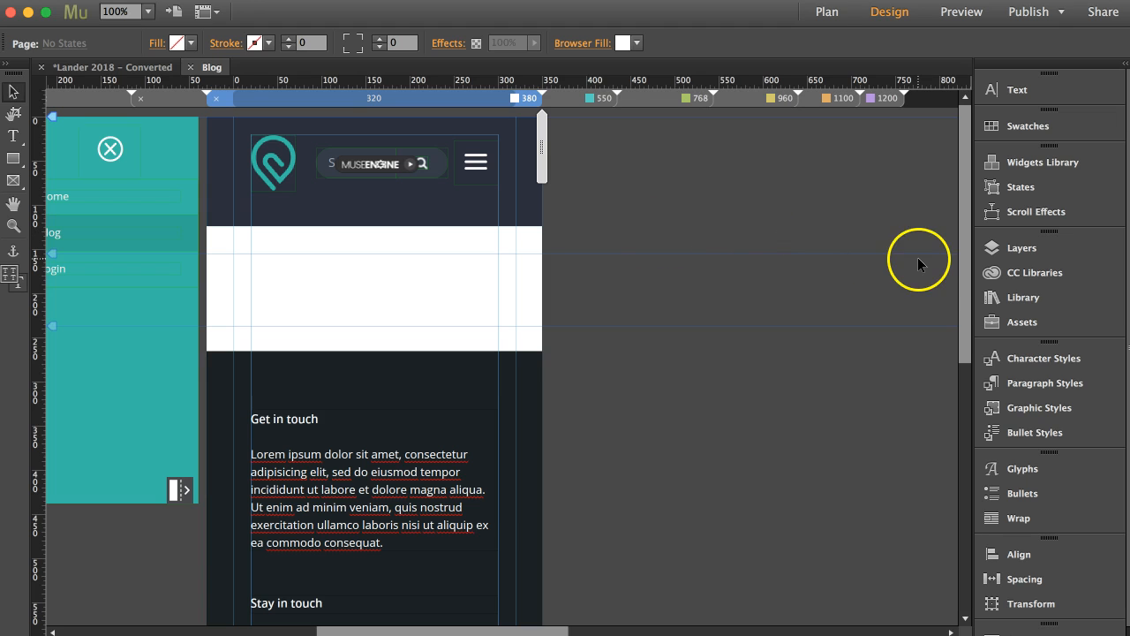
# Step: Find the 1. Blog Post List item in the MuseGrid - Business Catalyst Blog 1.0 library
pyautogui.click(1028, 252)
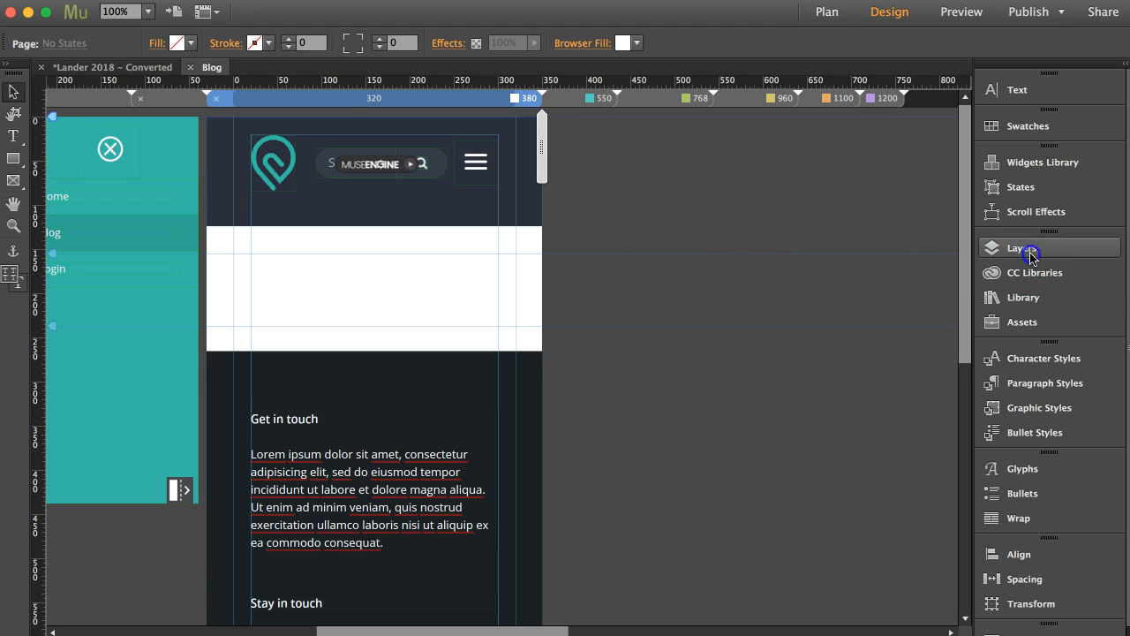
pyautogui.click(1023, 298)
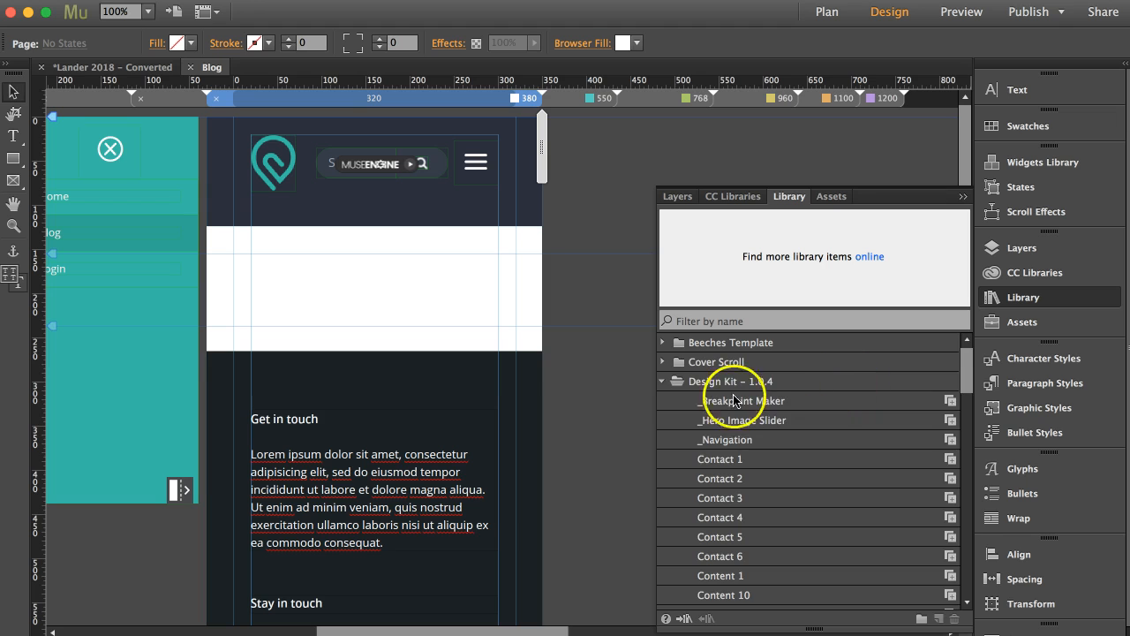
pyautogui.click(663, 381)
pyautogui.click(662, 420)
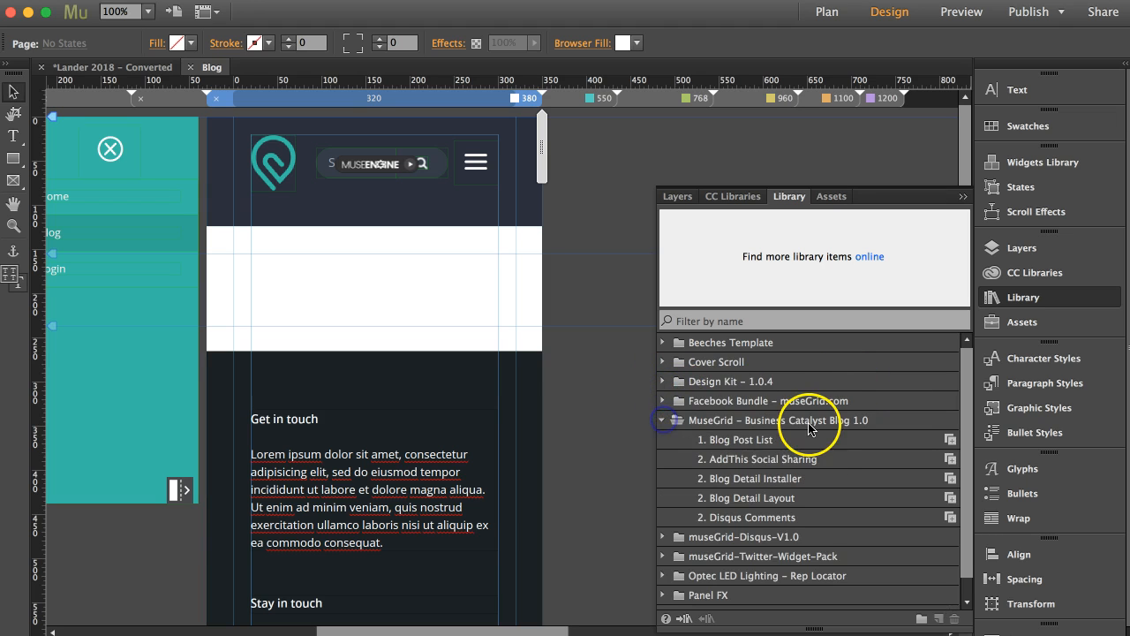
pyautogui.scroll(-1, 809, 428)
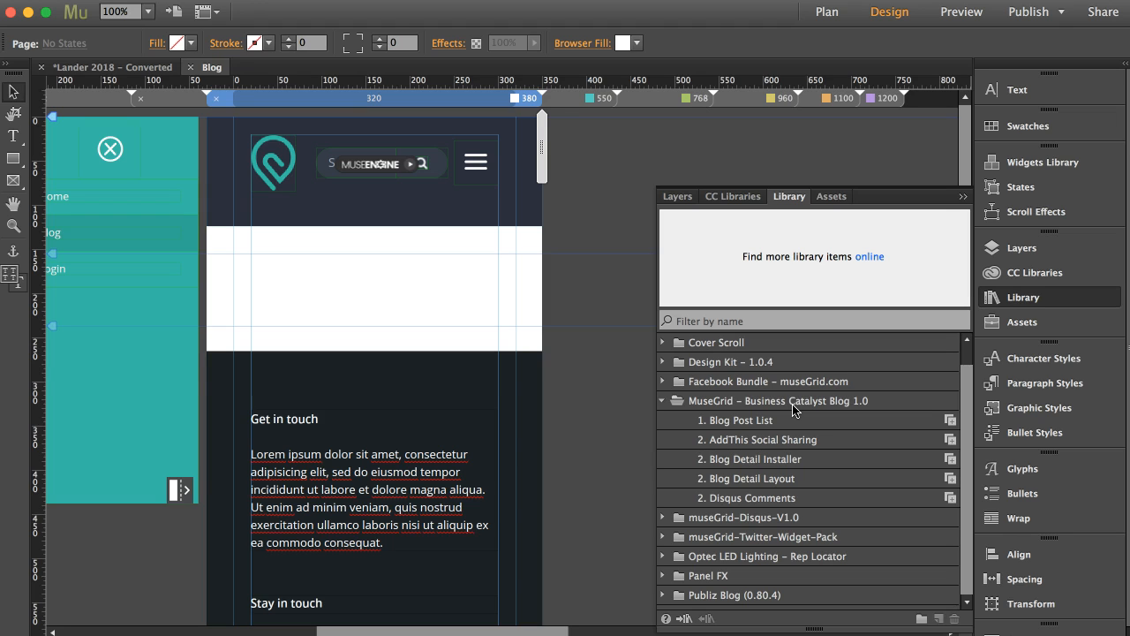
pyautogui.click(763, 422)
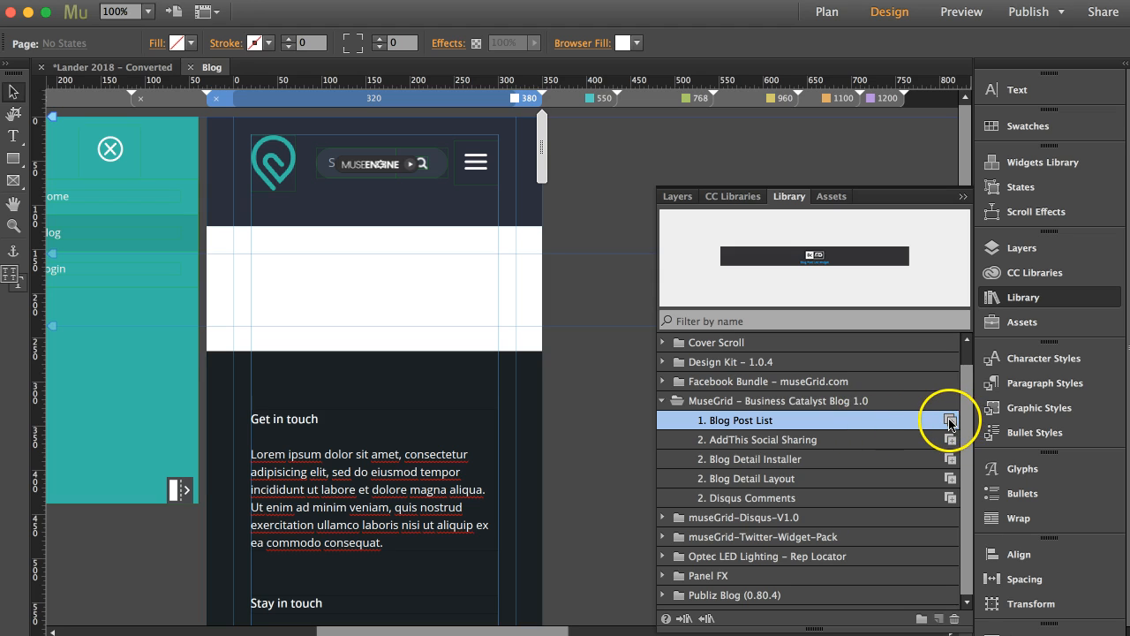
# Step: Place the 1. Blog Post List widget in the Blog page's white content area at the 1200 breakpoint, aligned to the left column guide
pyautogui.moveTo(949, 422); pyautogui.dragTo(266, 265)
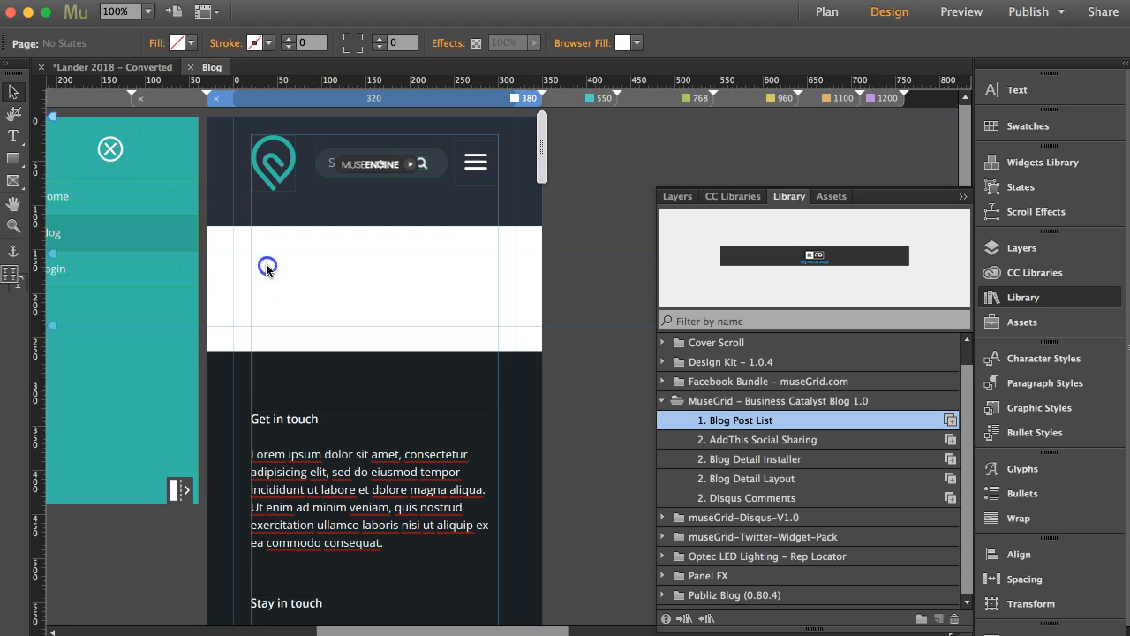
pyautogui.click(874, 101)
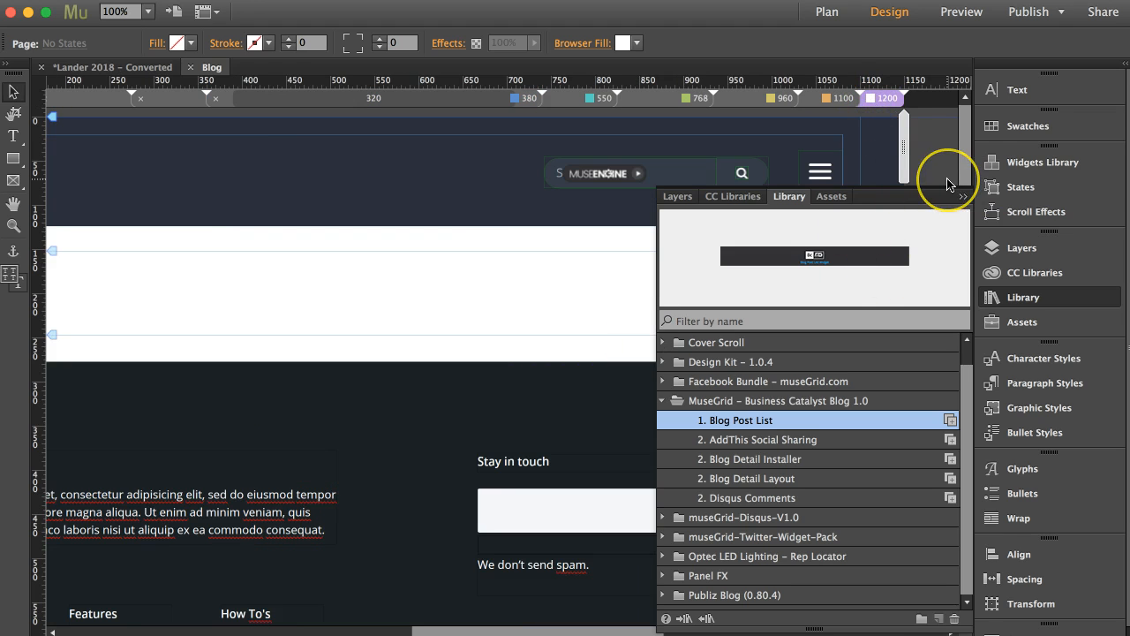
pyautogui.press('super+minus')
pyautogui.press('super+minus')
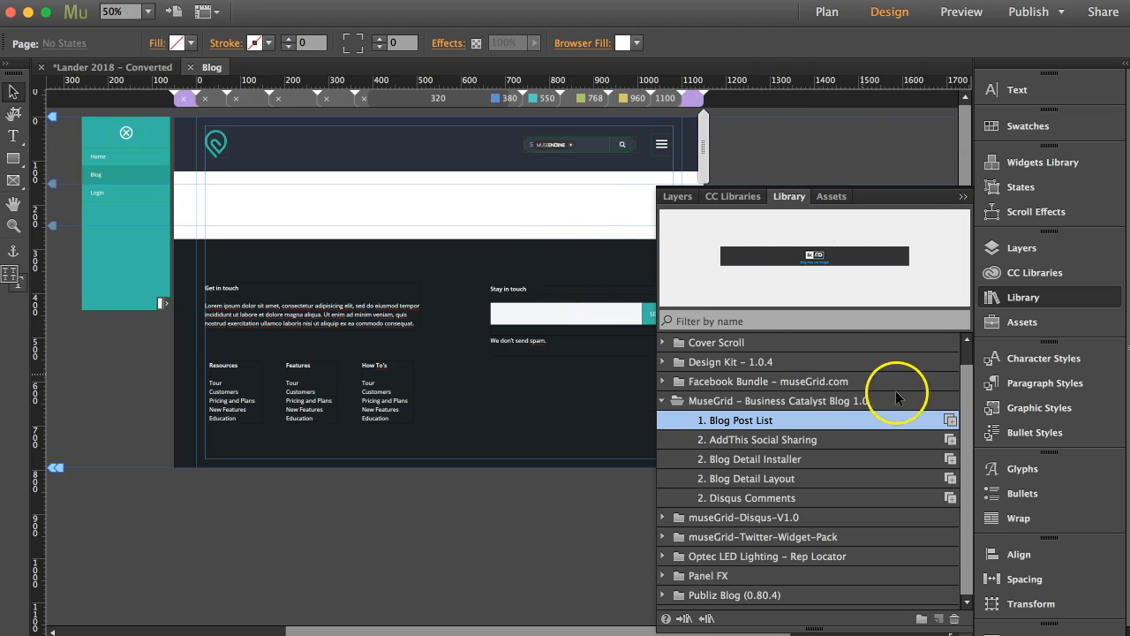
pyautogui.moveTo(948, 417); pyautogui.dragTo(204, 184)
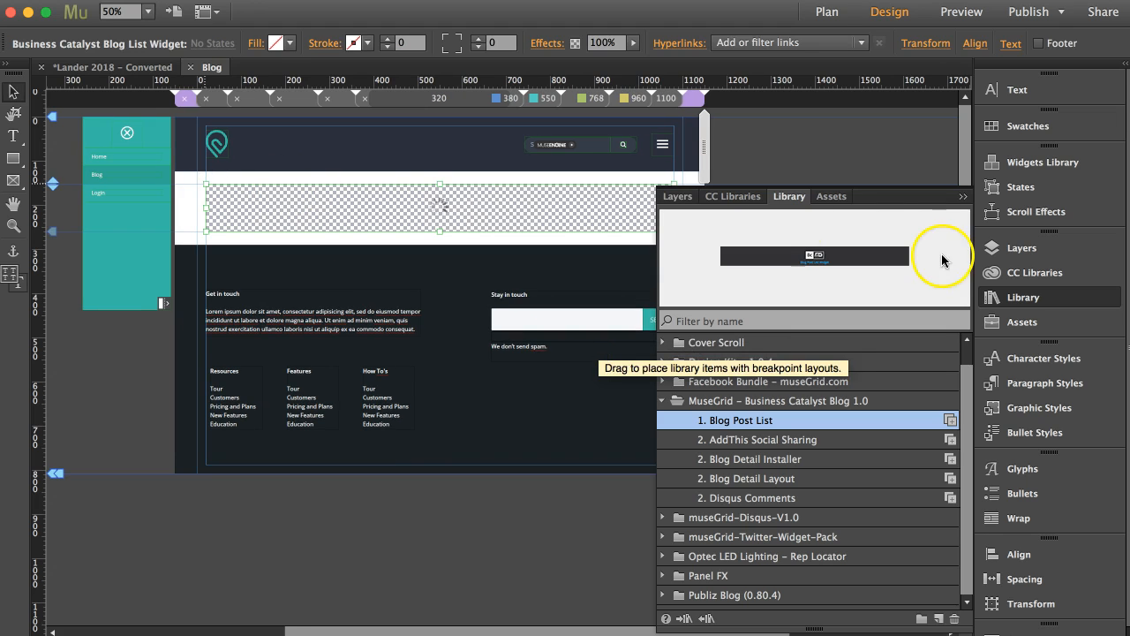
pyautogui.click(964, 196)
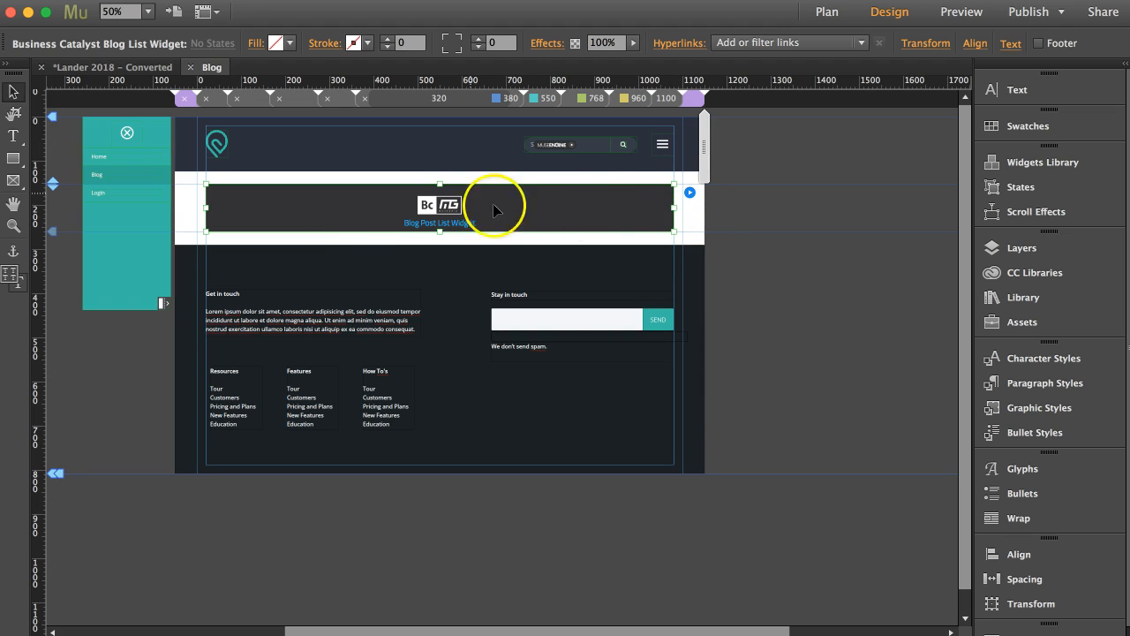
# Step: Check the blog list widget's layout at the smaller breakpoints down to 380, and review its options at the 1200 breakpoint
pyautogui.click(673, 102)
pyautogui.click(630, 102)
pyautogui.click(588, 101)
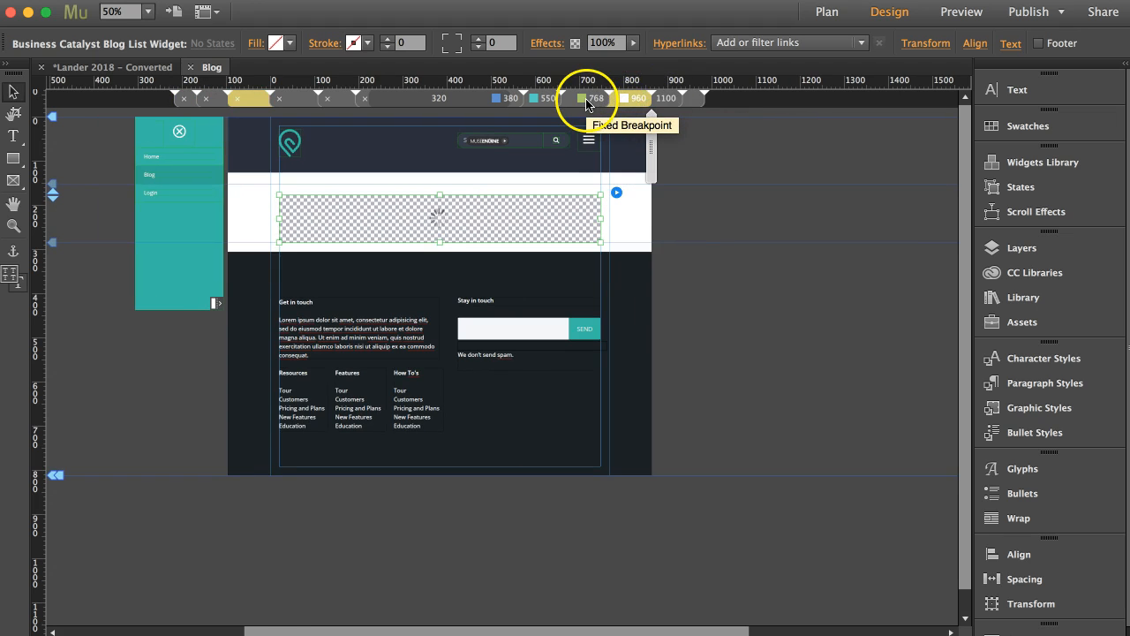
pyautogui.click(543, 100)
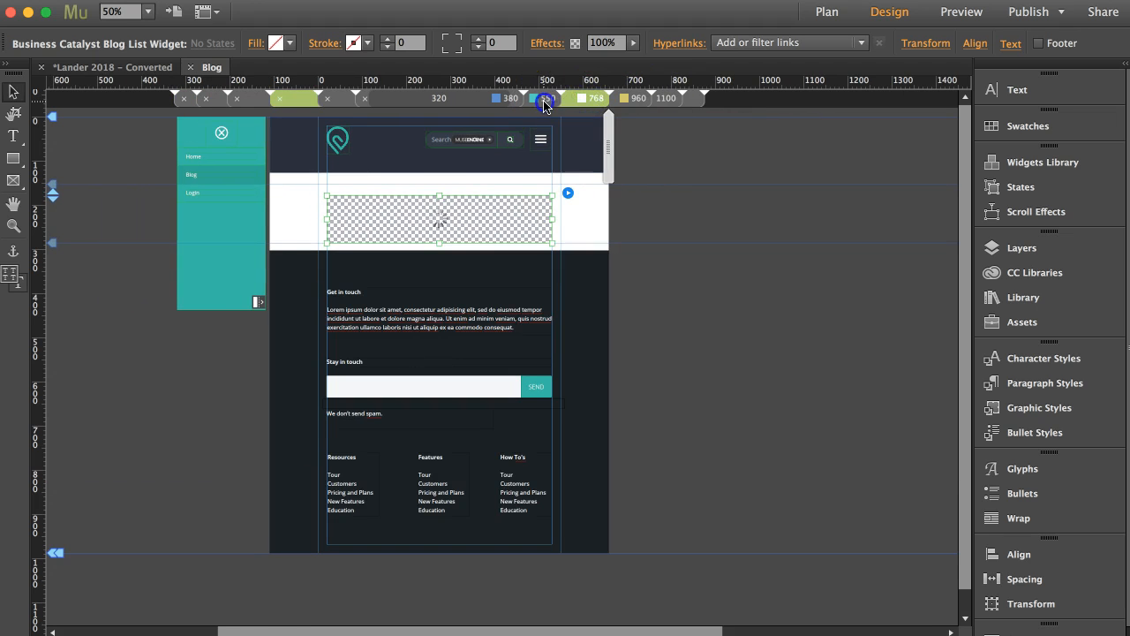
pyautogui.click(505, 101)
pyautogui.click(505, 102)
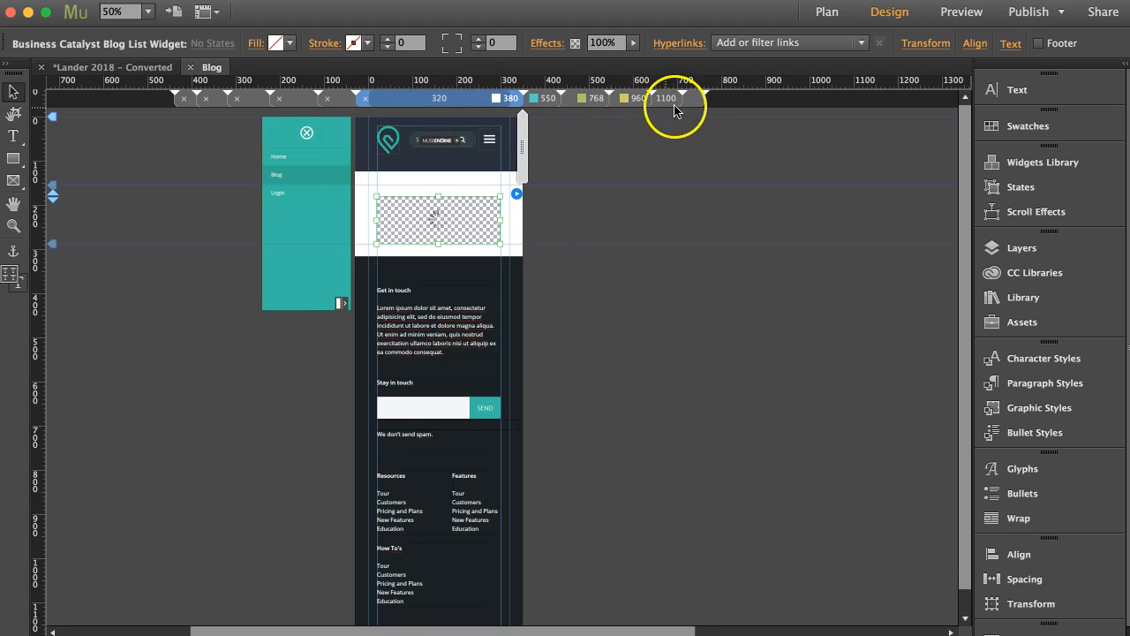
pyautogui.click(692, 104)
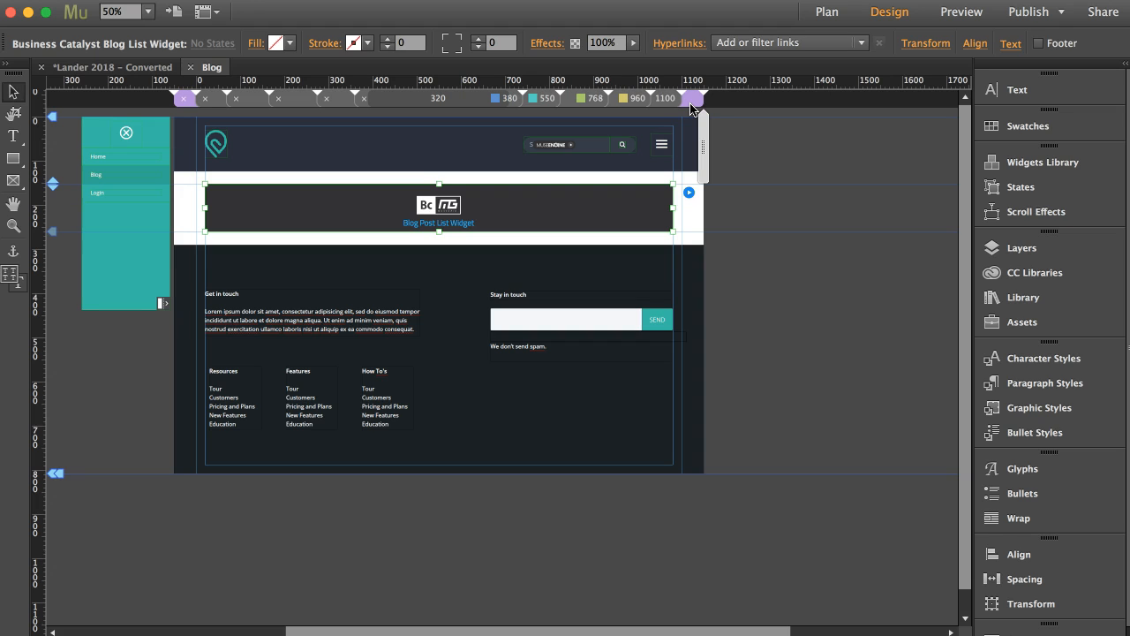
pyautogui.click(689, 192)
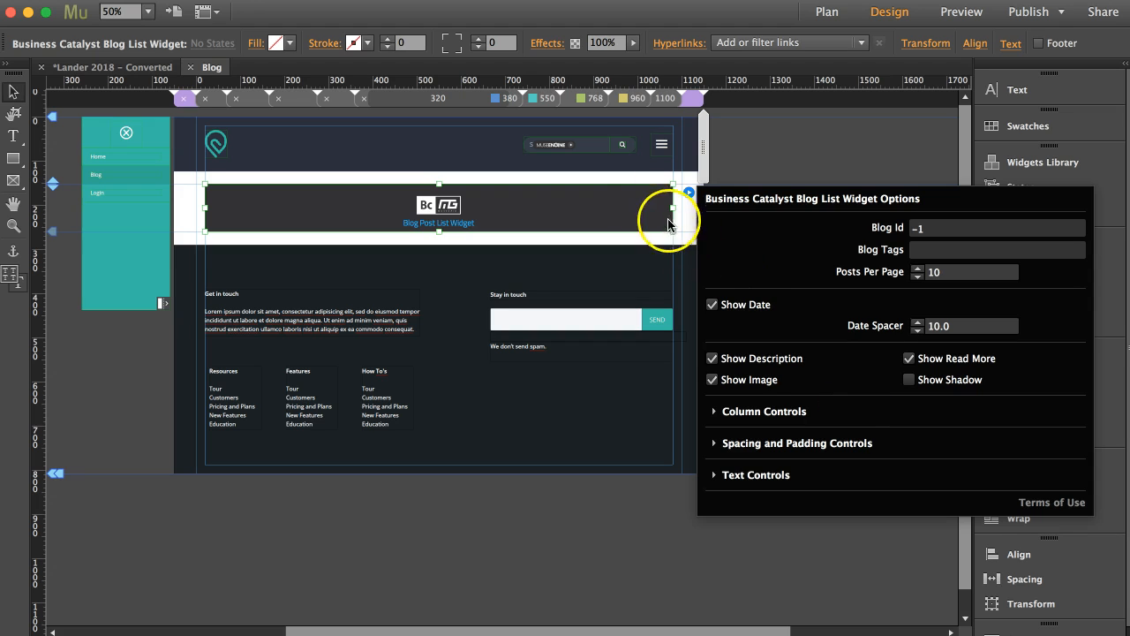
pyautogui.click(609, 183)
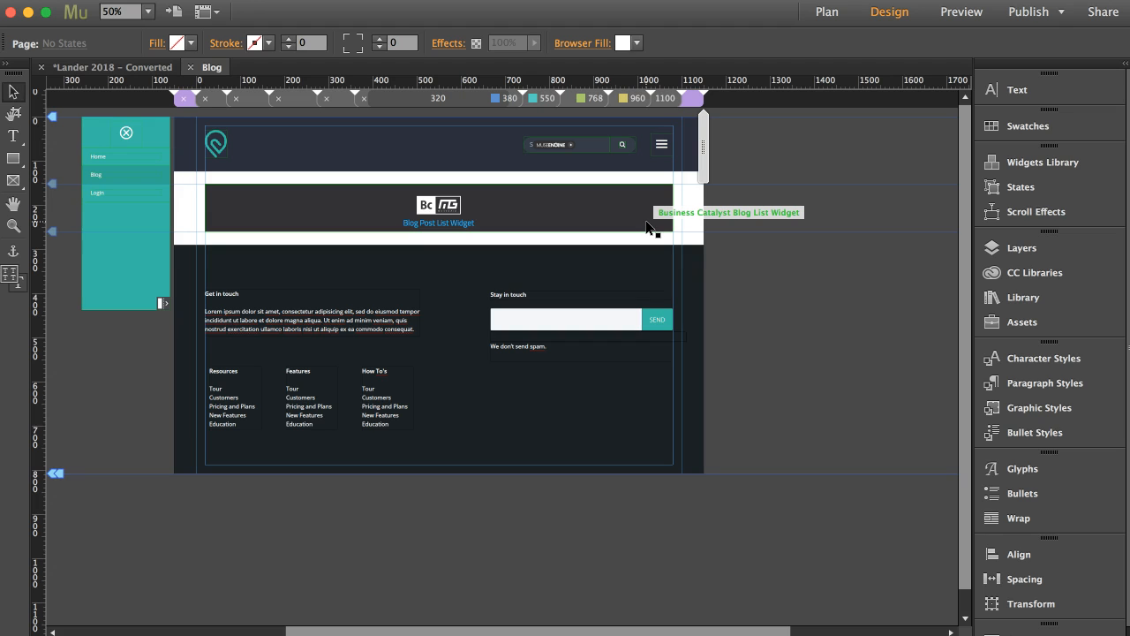
# Step: Add breakpoints to the Blog Detail Template page with _Breakpoint Maker from the Design Kit - 1.0.4 library, and delete its placeholder block
pyautogui.click(190, 68)
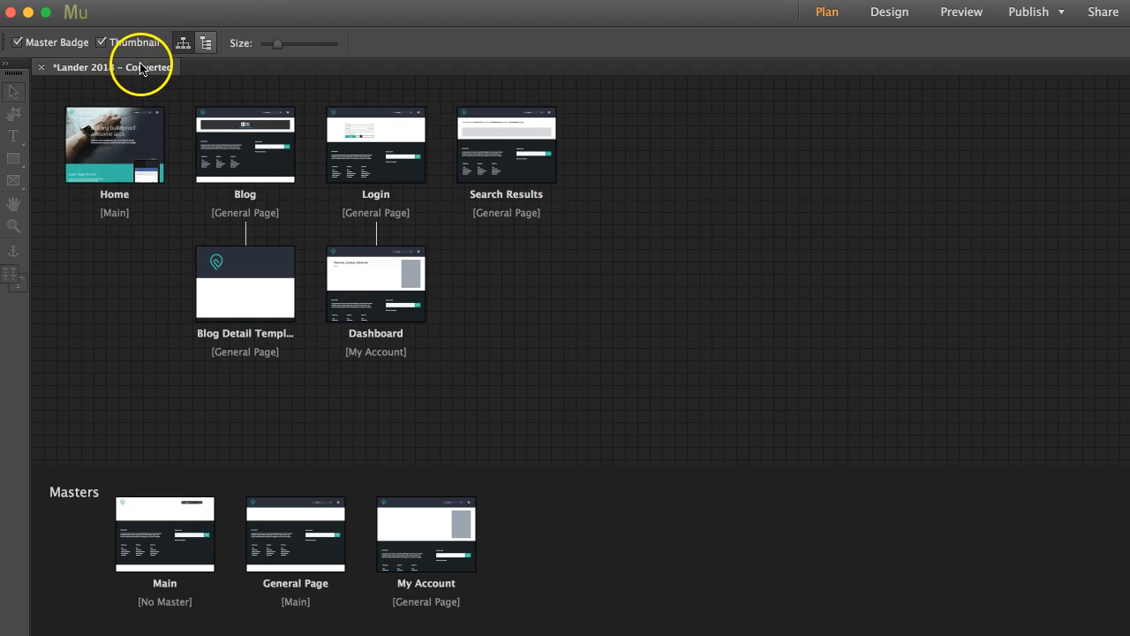
pyautogui.doubleClick(250, 294)
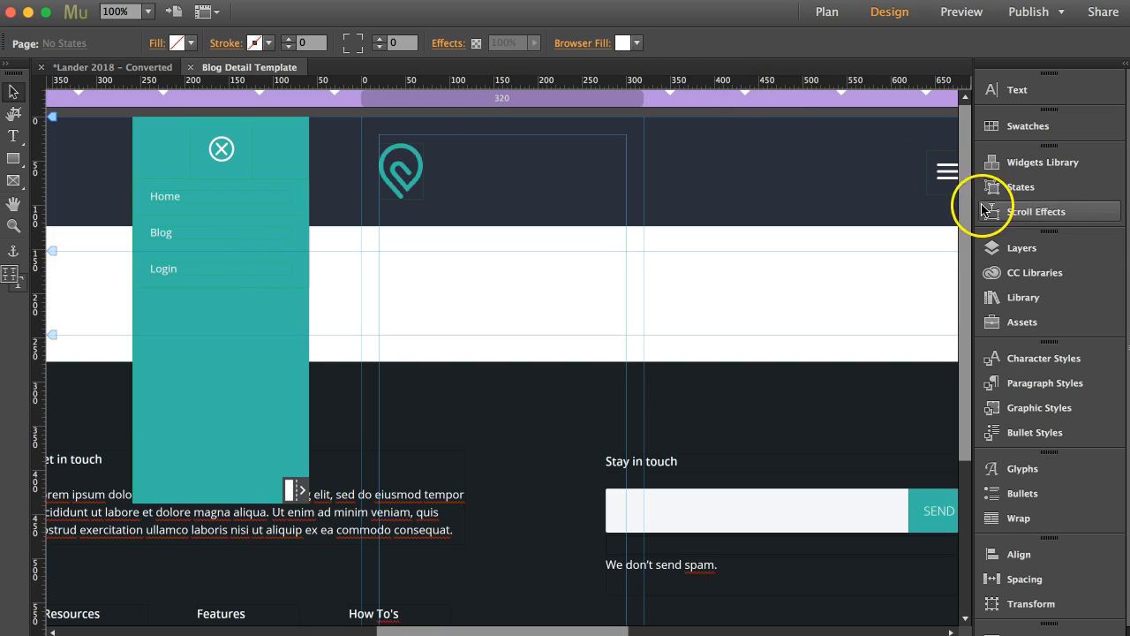
pyautogui.click(1023, 297)
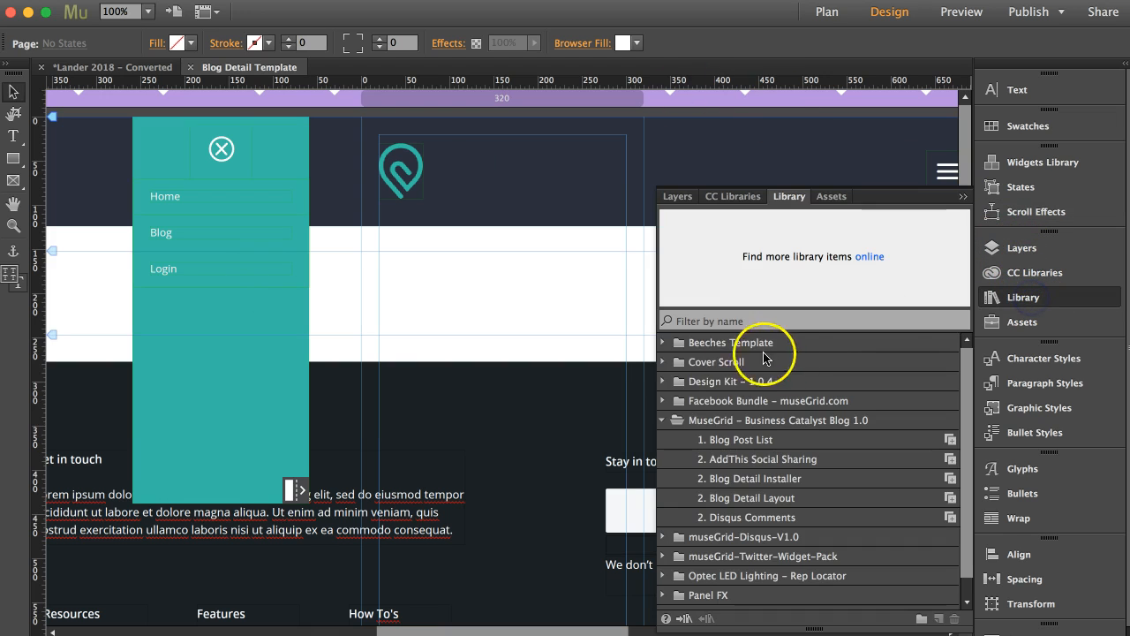
pyautogui.click(662, 381)
pyautogui.moveTo(954, 408); pyautogui.dragTo(584, 100)
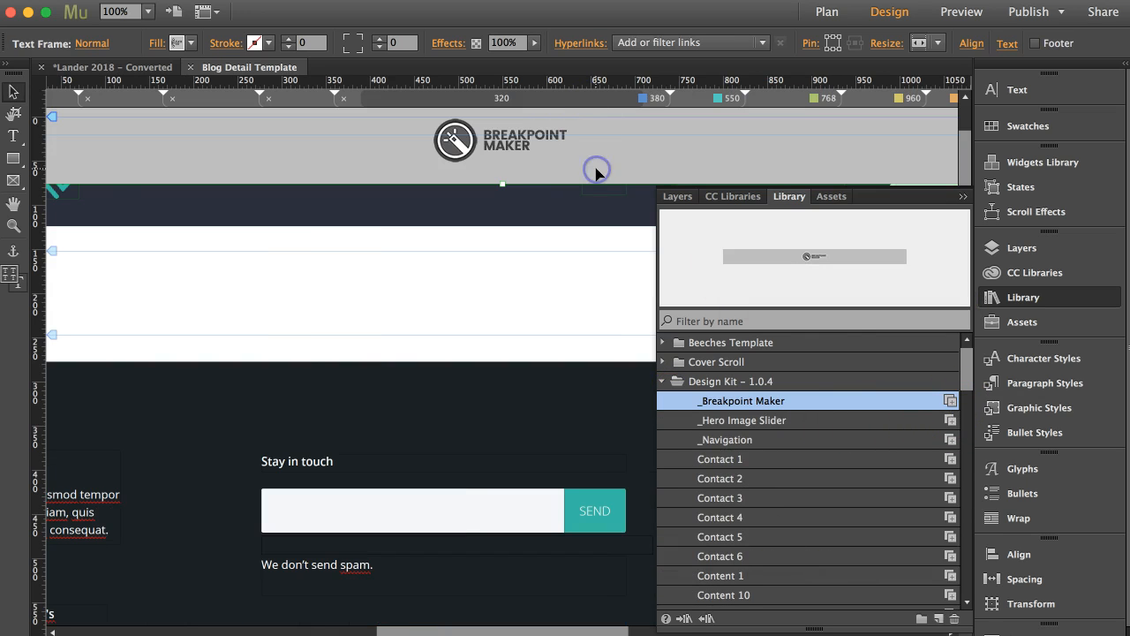
# Step: Check the Blog Detail Template page layout at its different breakpoints, including 1100 and 768
pyautogui.click(704, 102)
pyautogui.click(730, 103)
pyautogui.click(872, 103)
pyautogui.click(938, 104)
pyautogui.click(945, 102)
pyautogui.hscroll(3, 768, 134)
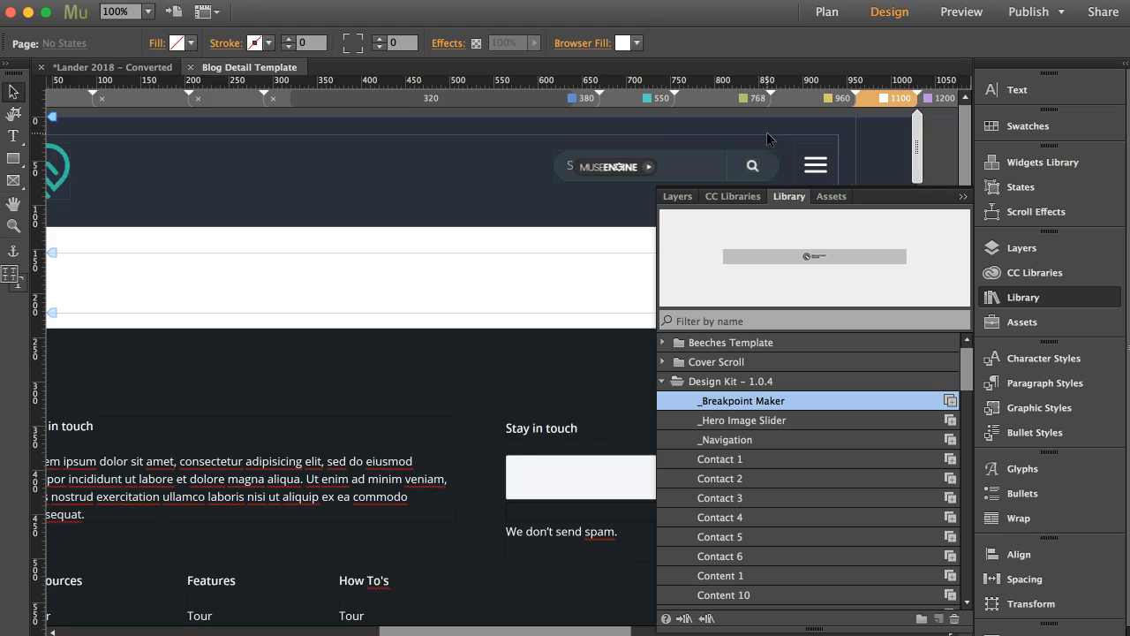
pyautogui.hscroll(2, 767, 139)
pyautogui.rightClick(840, 101)
pyautogui.click(780, 139)
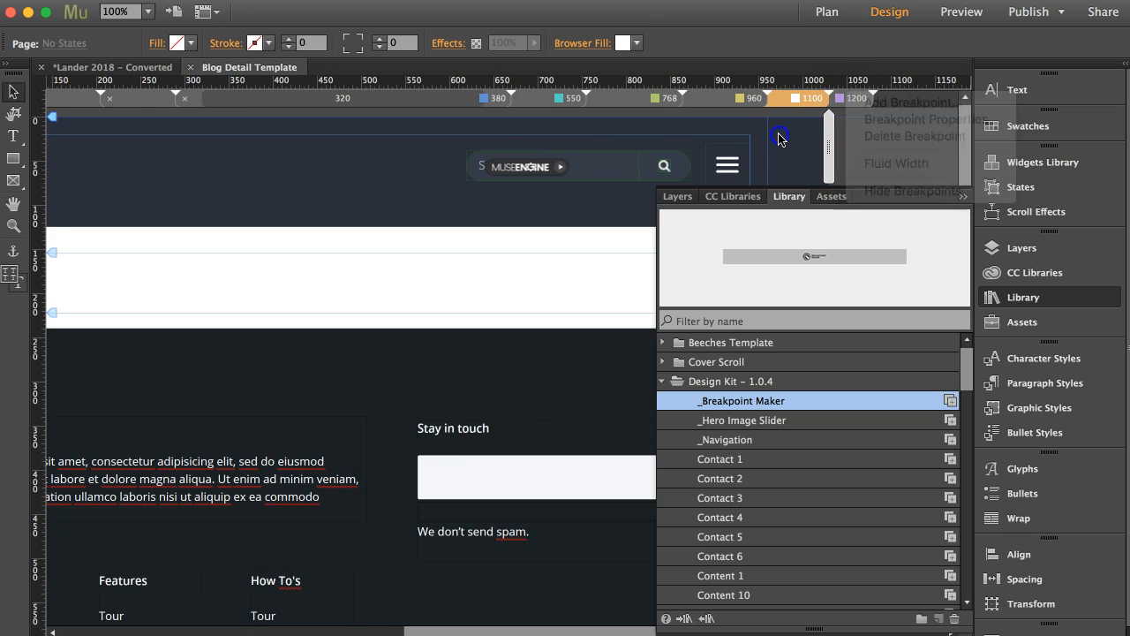
pyautogui.click(543, 100)
pyautogui.click(483, 99)
pyautogui.click(631, 101)
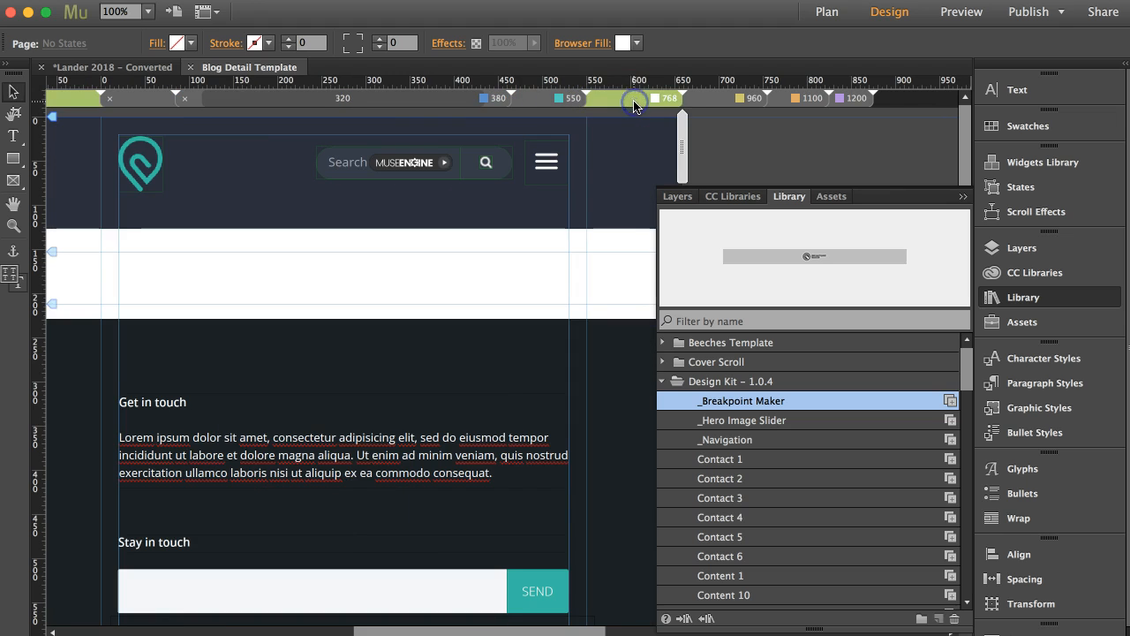
pyautogui.hscroll(-3, 588, 247)
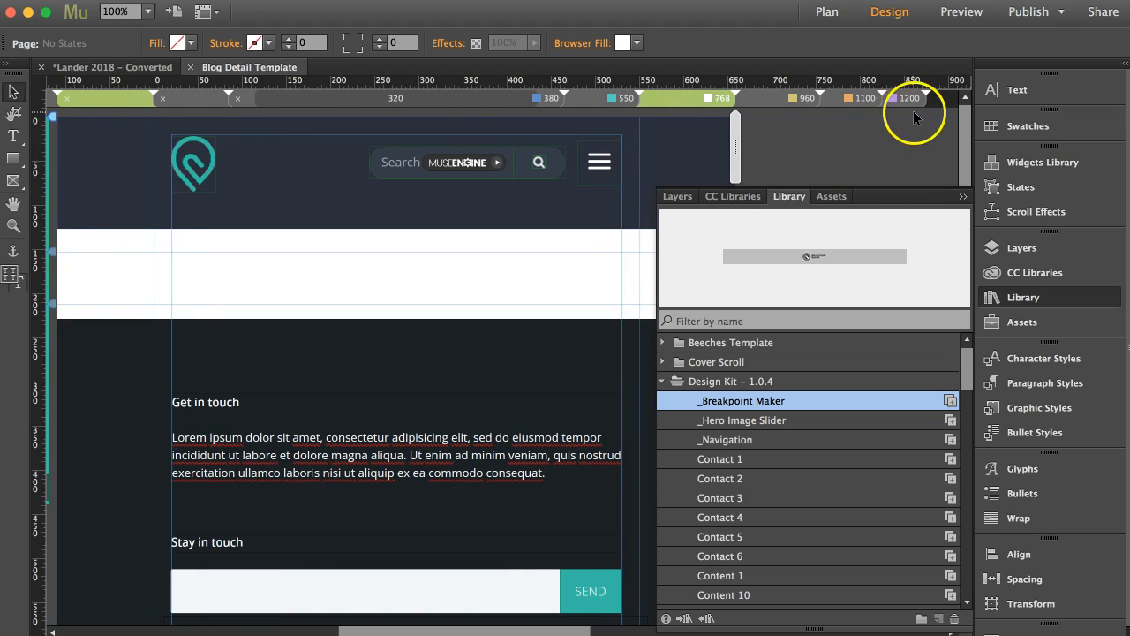
# Step: Place the 2. Blog Detail Installer from the MuseGrid - Business Catalyst Blog 1.0 library just above the Blog Detail Template page's header at the 1200 breakpoint
pyautogui.click(909, 99)
pyautogui.click(561, 189)
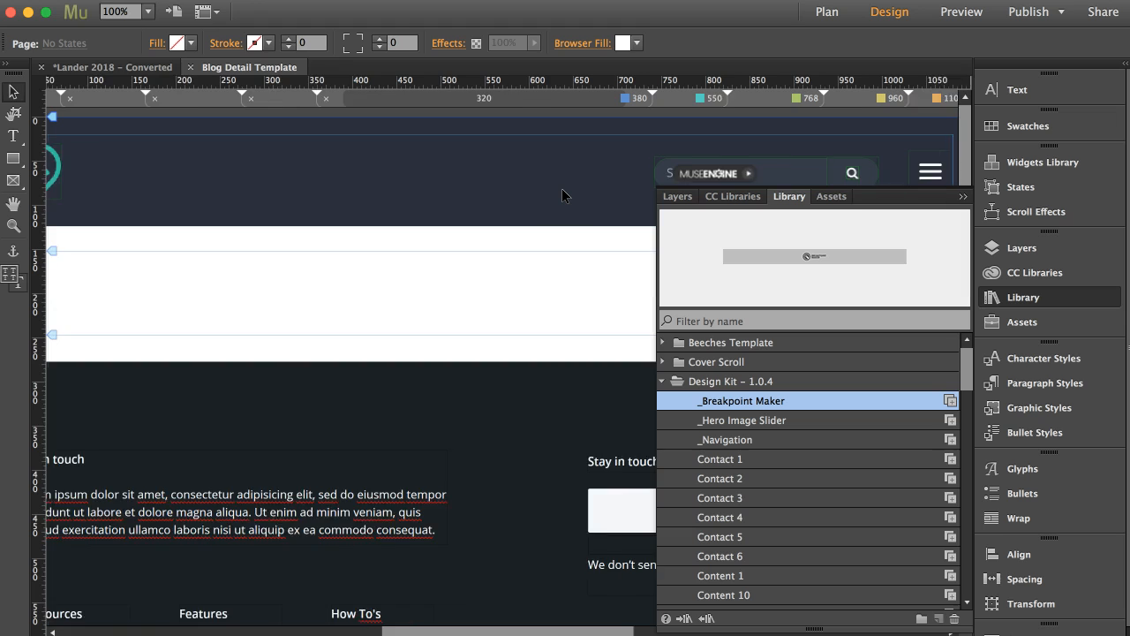
pyautogui.press('super+minus')
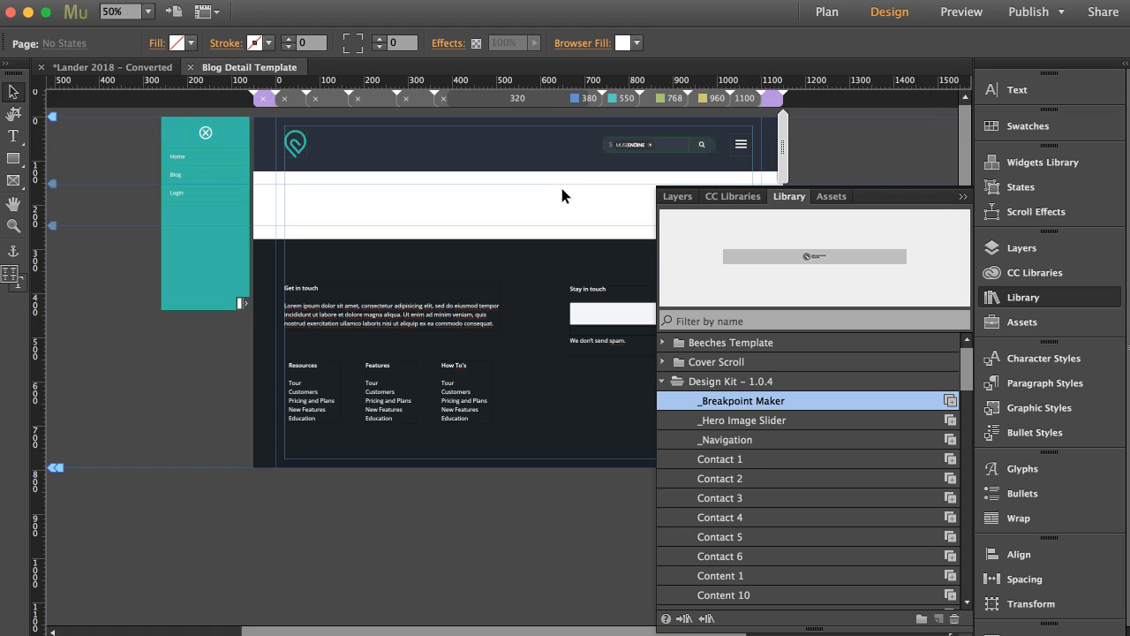
pyautogui.click(662, 382)
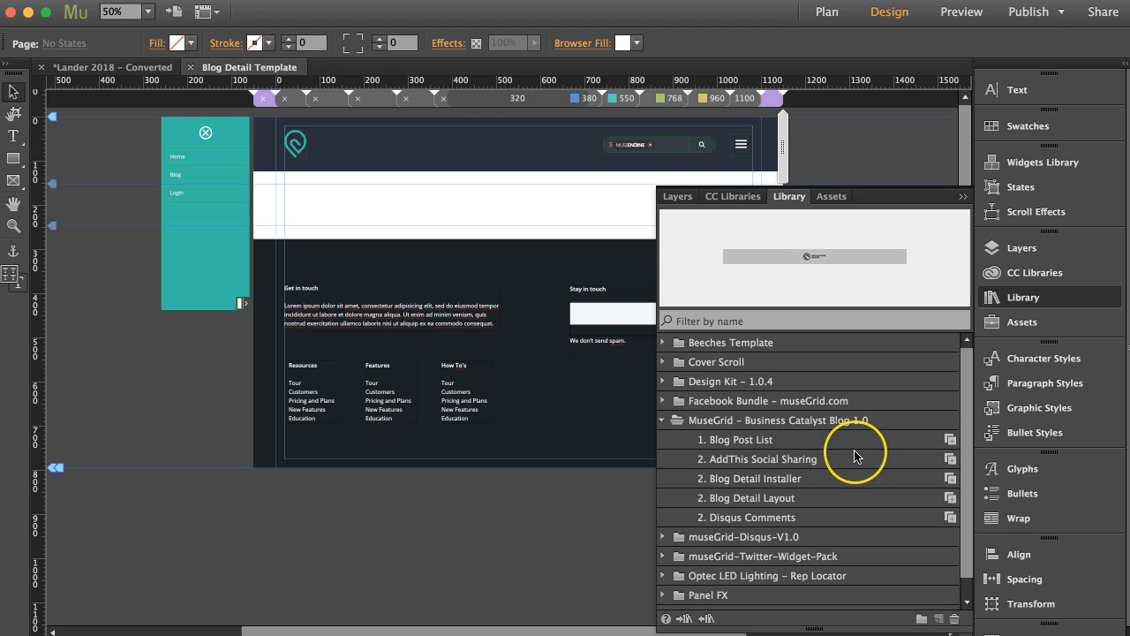
pyautogui.click(788, 479)
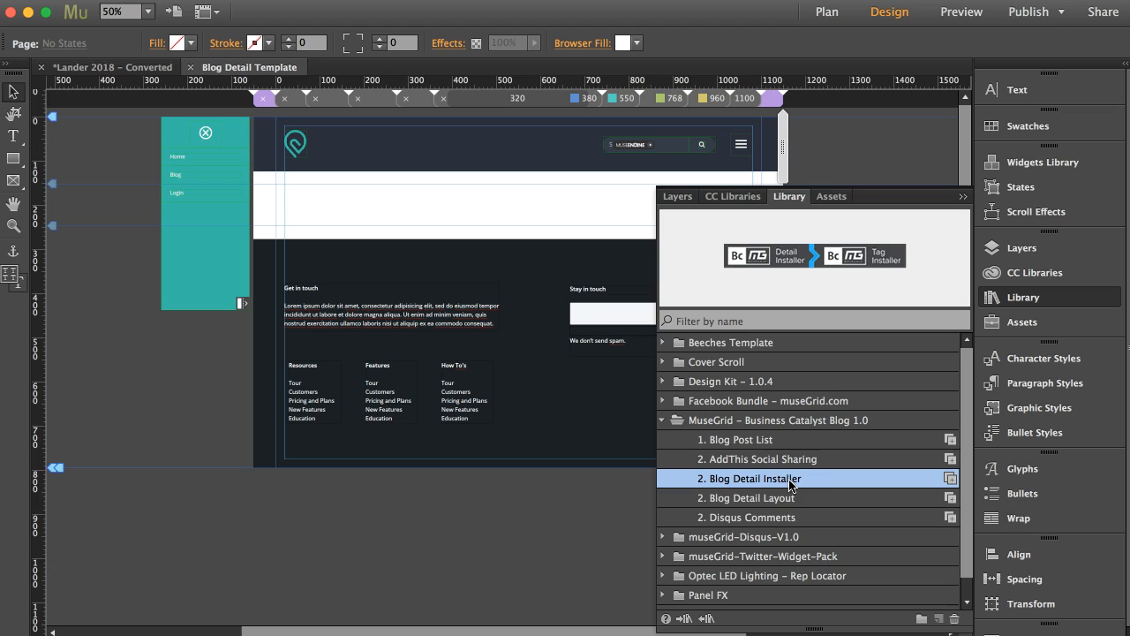
pyautogui.moveTo(930, 477); pyautogui.dragTo(277, 178)
pyautogui.press('super+equal')
pyautogui.press('super+equal')
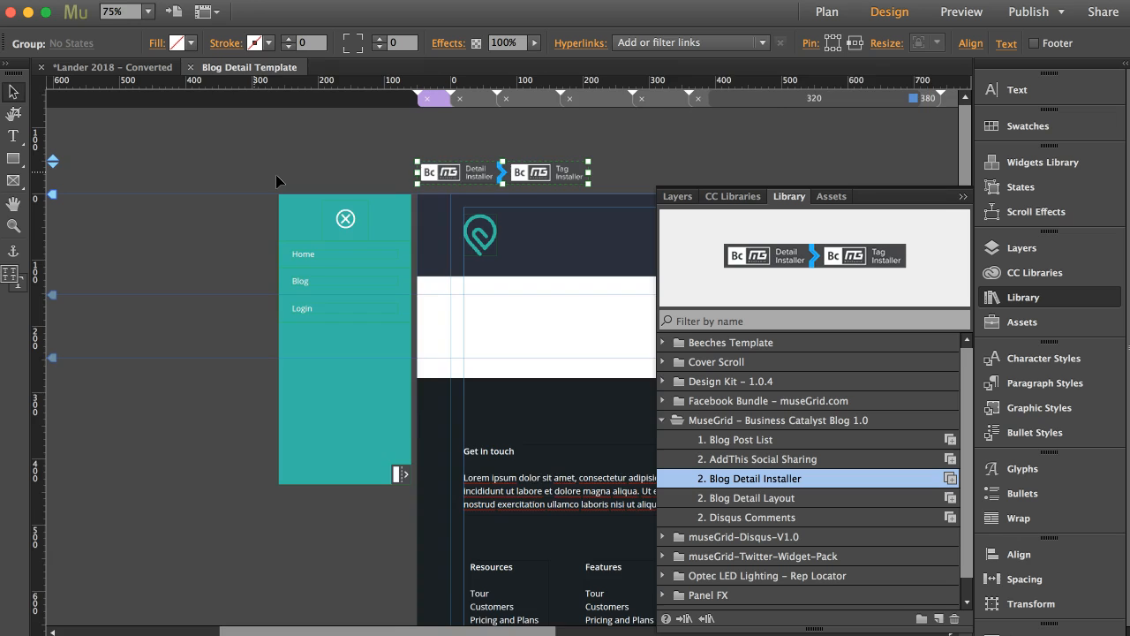
pyautogui.hscroll(3, 540, 283)
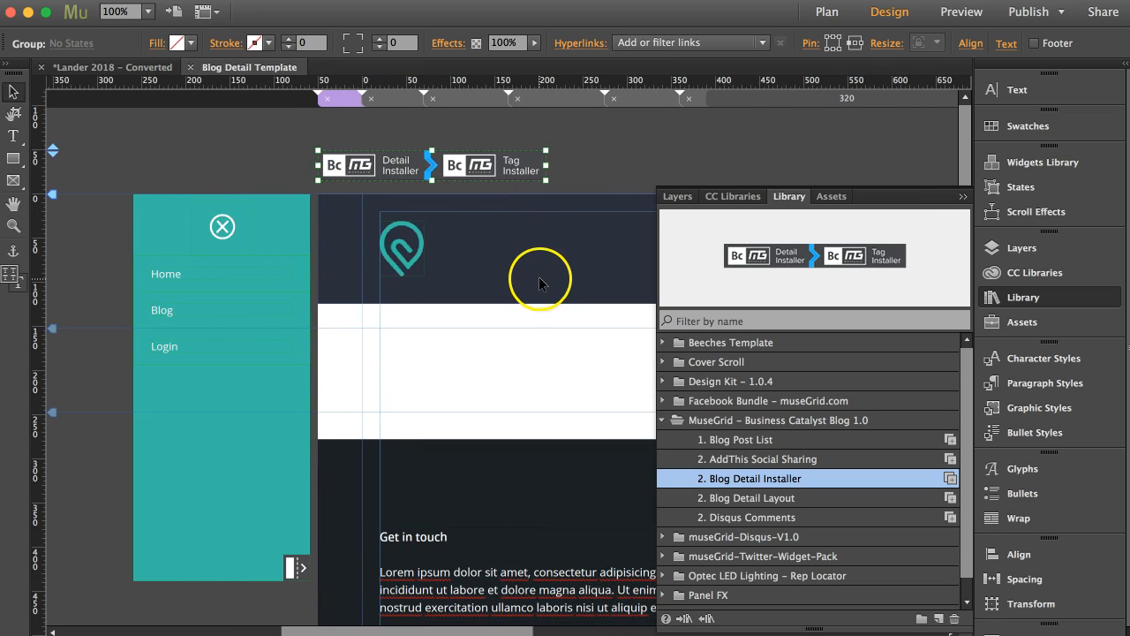
# Step: Move the Detail and Tag Installer group slightly closer to the header, and copy its size and position to all breakpoints
pyautogui.moveTo(493, 176); pyautogui.dragTo(484, 180)
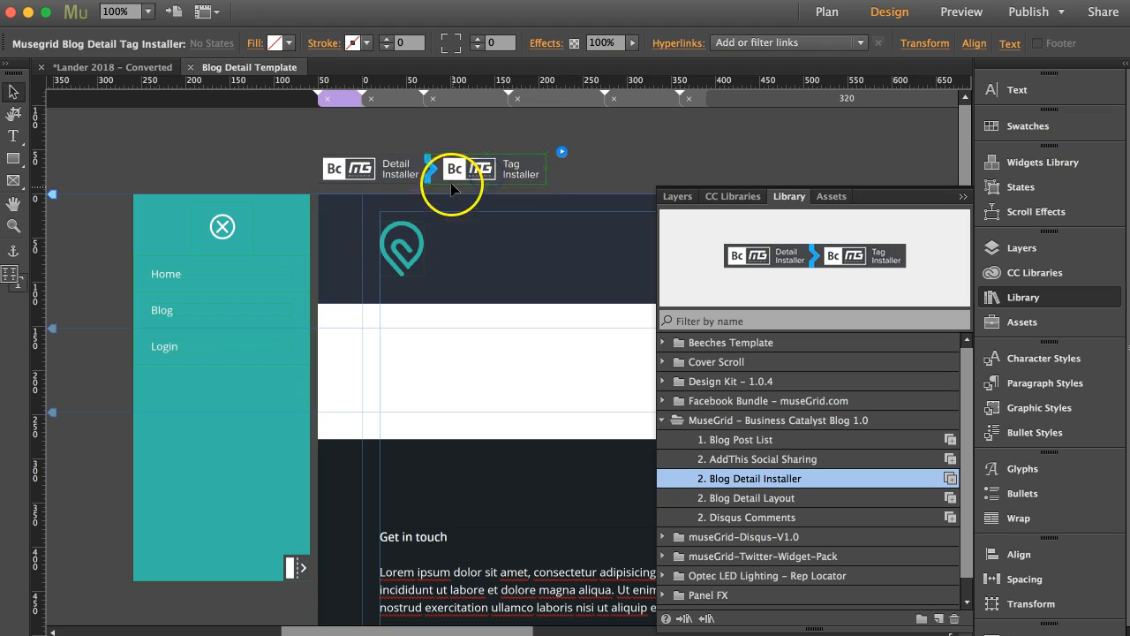
pyautogui.click(372, 149)
pyautogui.click(391, 161)
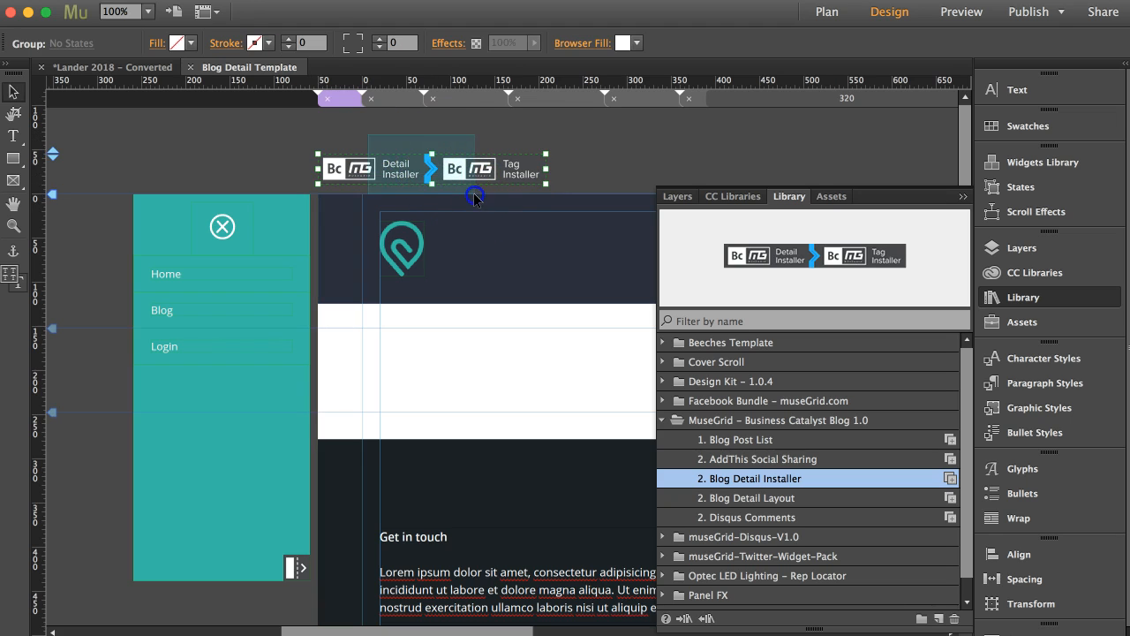
pyautogui.rightClick(431, 153)
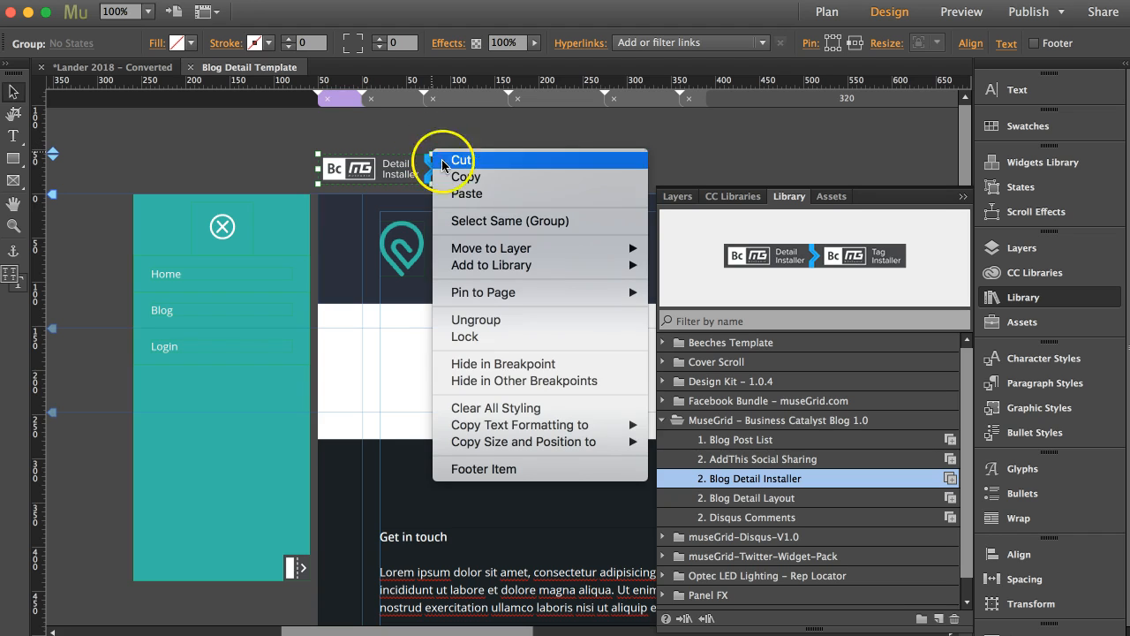
pyautogui.moveTo(580, 446)
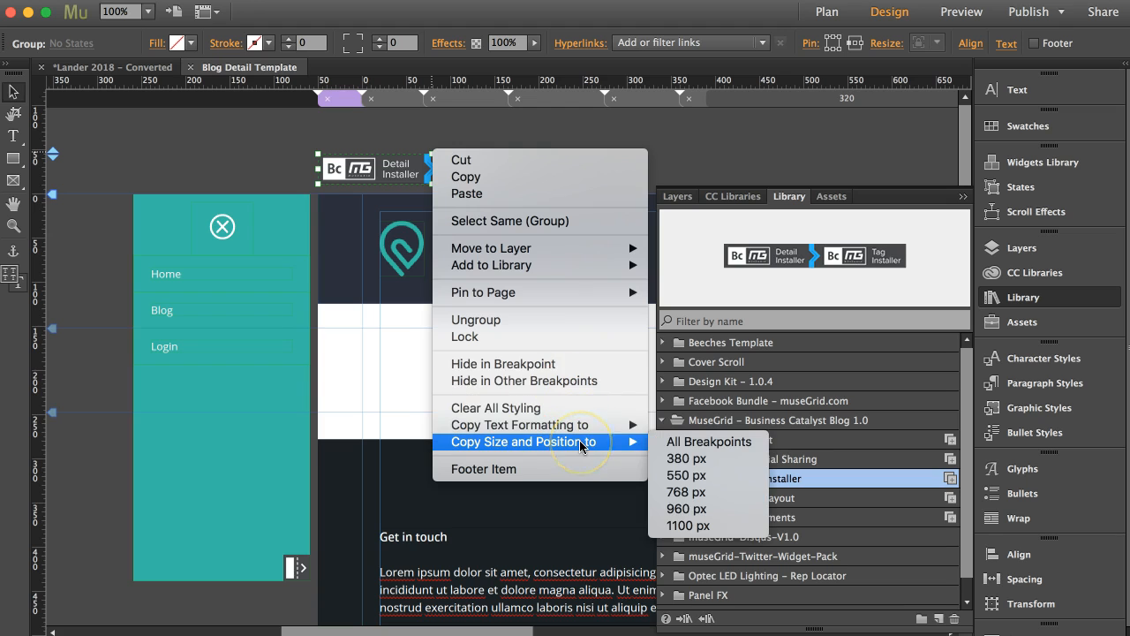
pyautogui.click(697, 442)
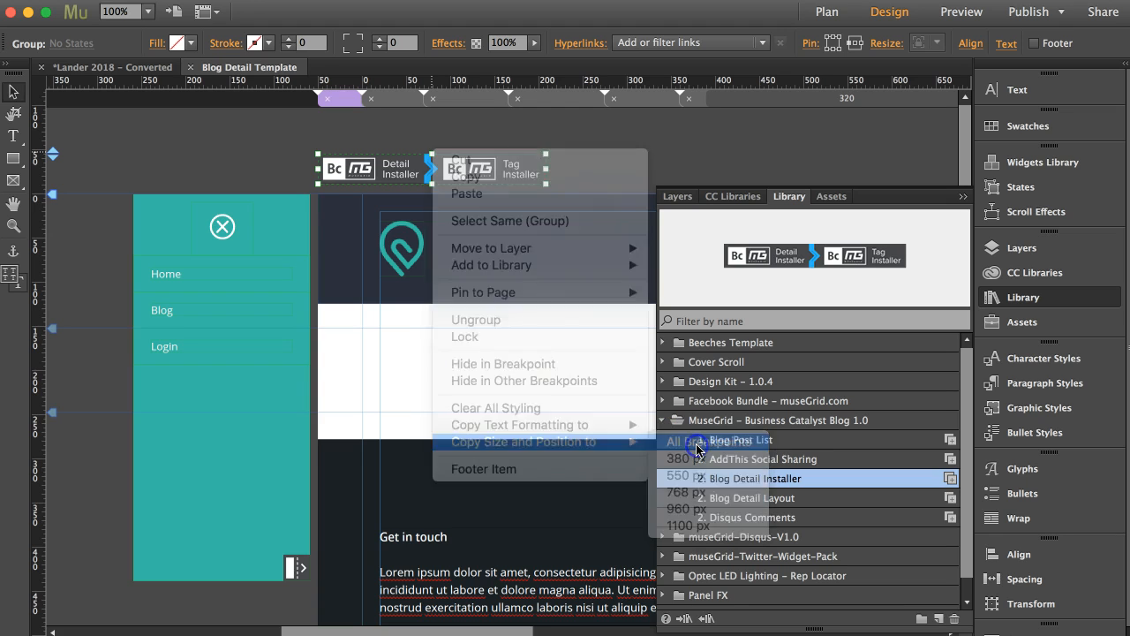
# Step: Check the Detail and Tag Installer group's position at the 1100, 960, 768, 550 and 380 breakpoints
pyautogui.click(388, 98)
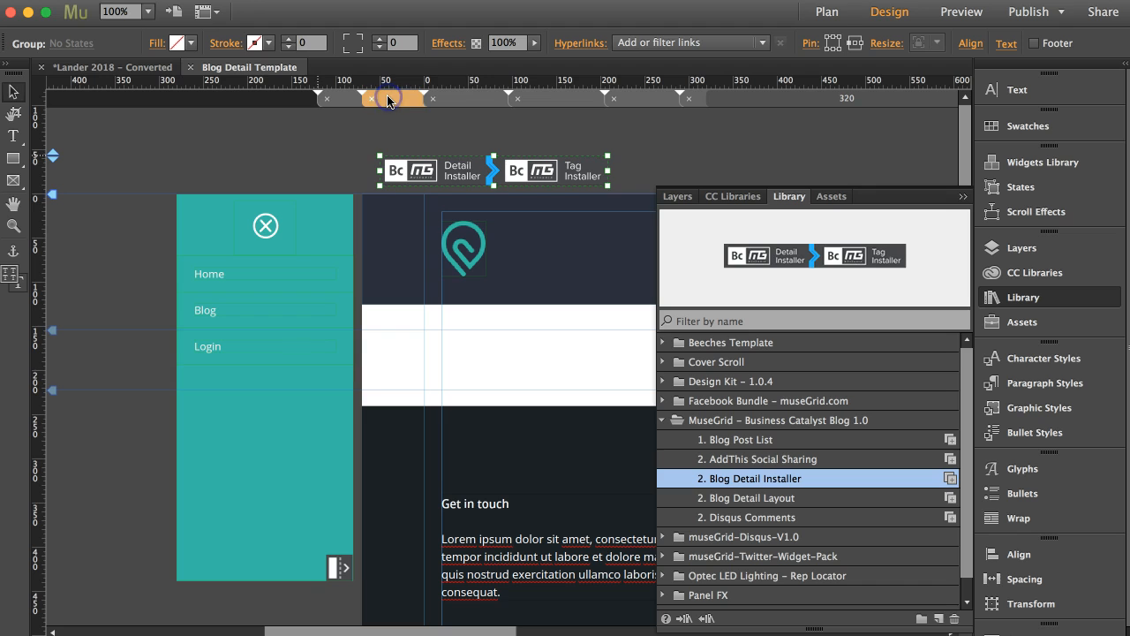
pyautogui.click(465, 107)
pyautogui.click(560, 106)
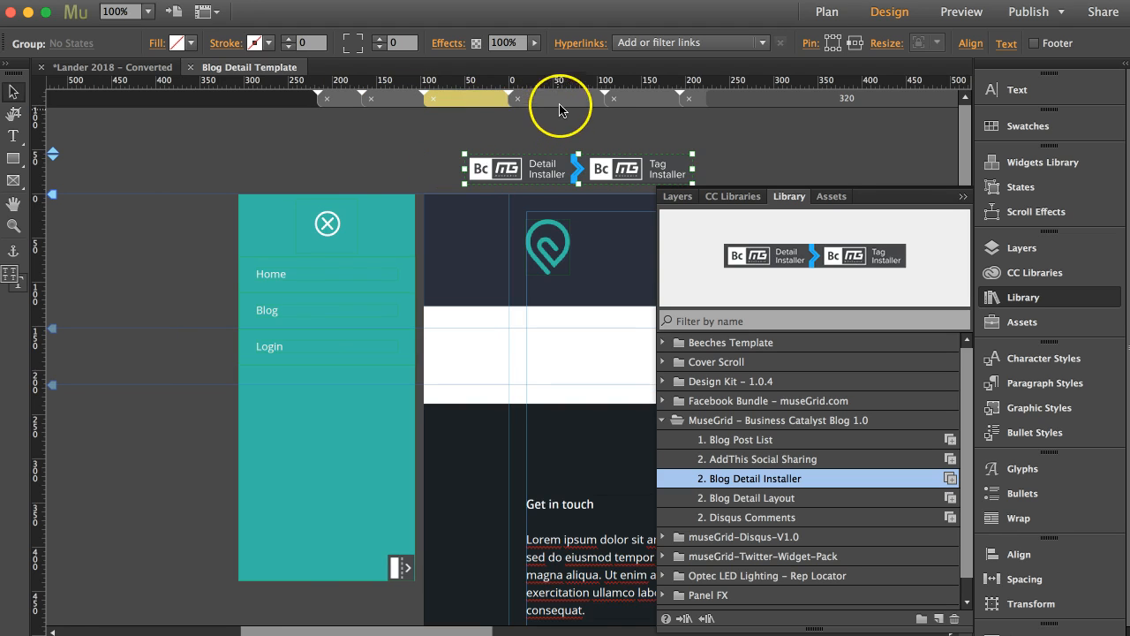
pyautogui.click(649, 103)
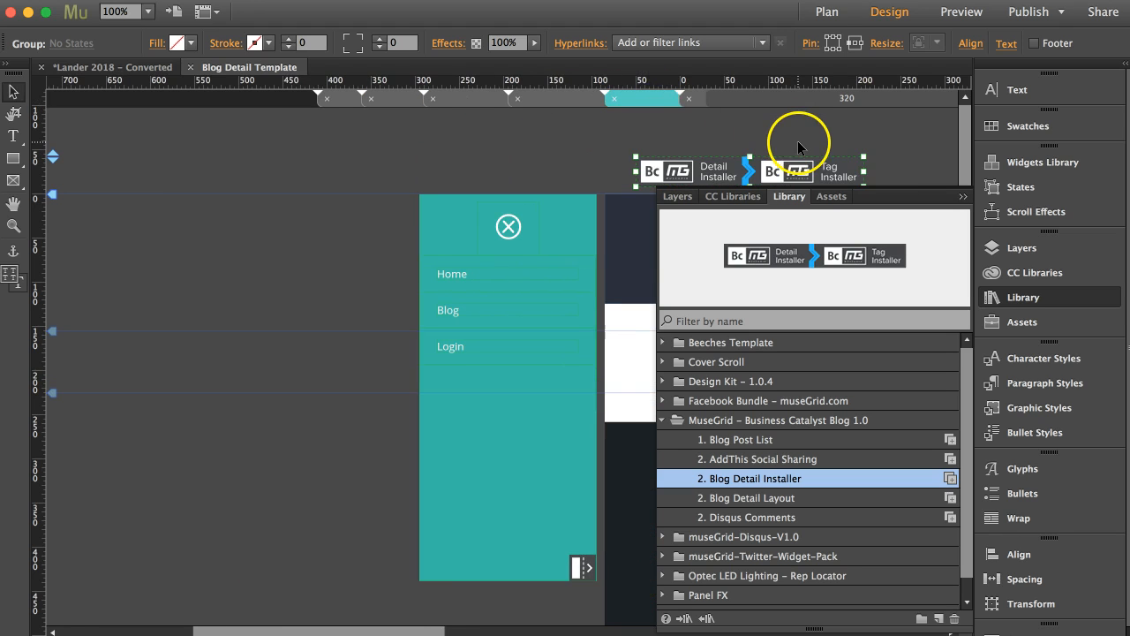
pyautogui.click(743, 98)
pyautogui.moveTo(656, 173); pyautogui.dragTo(677, 176)
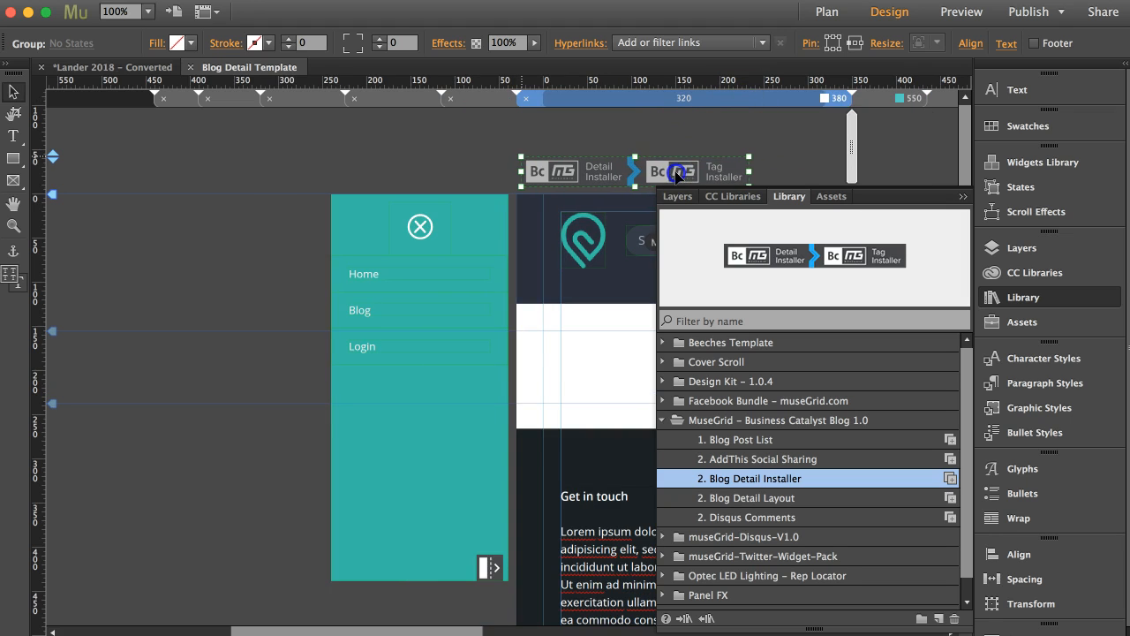
pyautogui.click(671, 133)
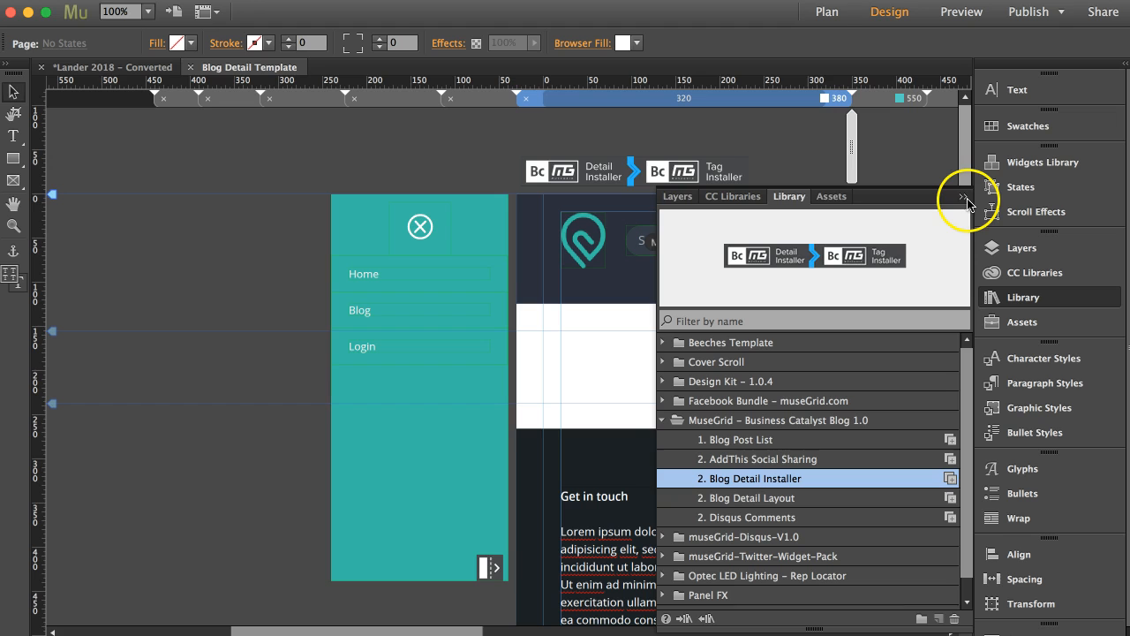
# Step: Place the 2. Blog Detail Layout from the MuseGrid - Business Catalyst Blog 1.0 library below the header at the 1200 breakpoint, and collapse the library
pyautogui.click(190, 94)
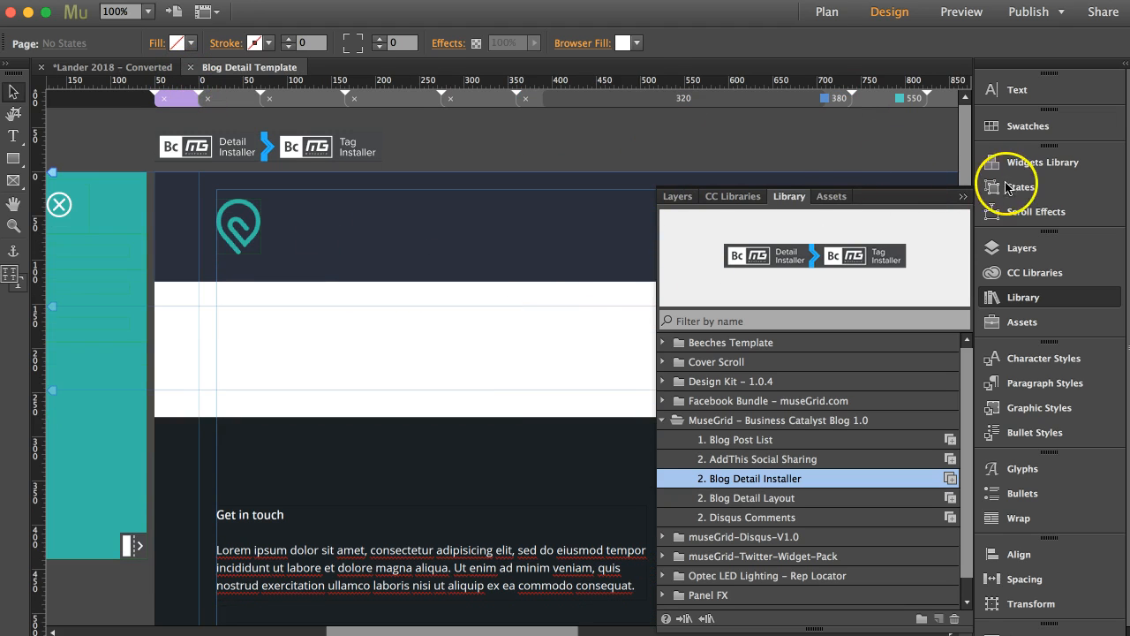
pyautogui.press('super+minus')
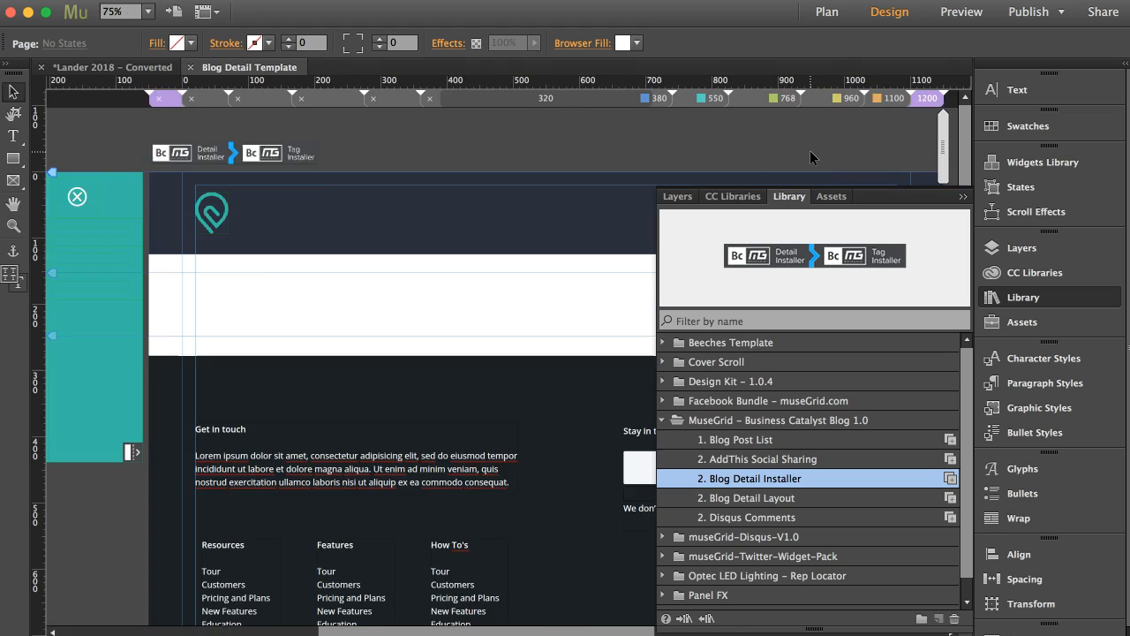
pyautogui.press('super+minus')
pyautogui.click(732, 146)
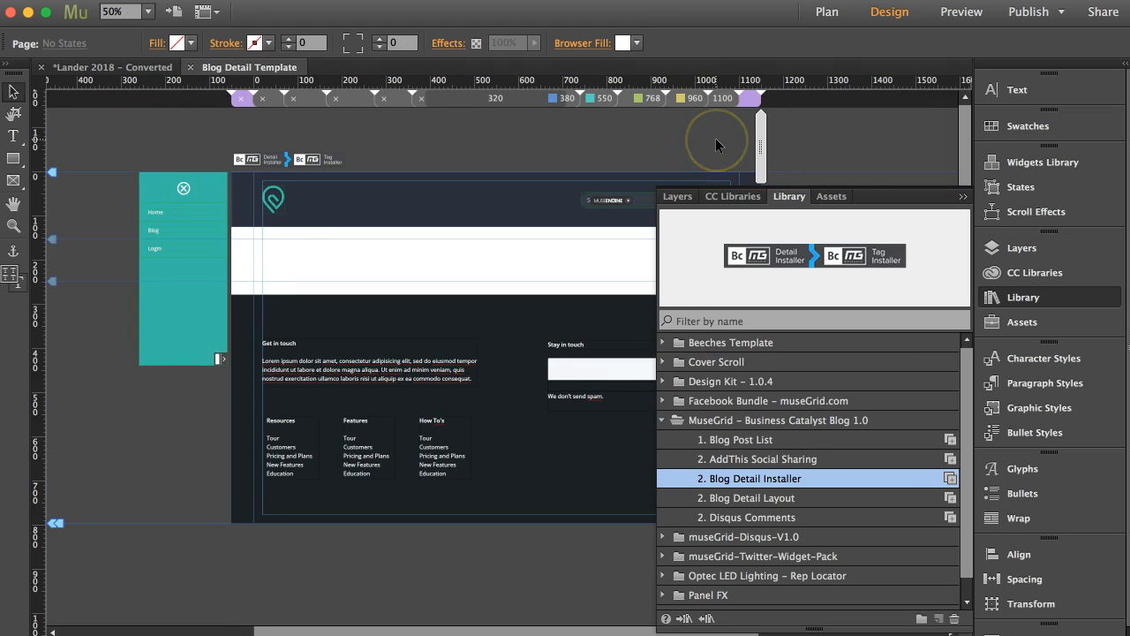
pyautogui.click(823, 499)
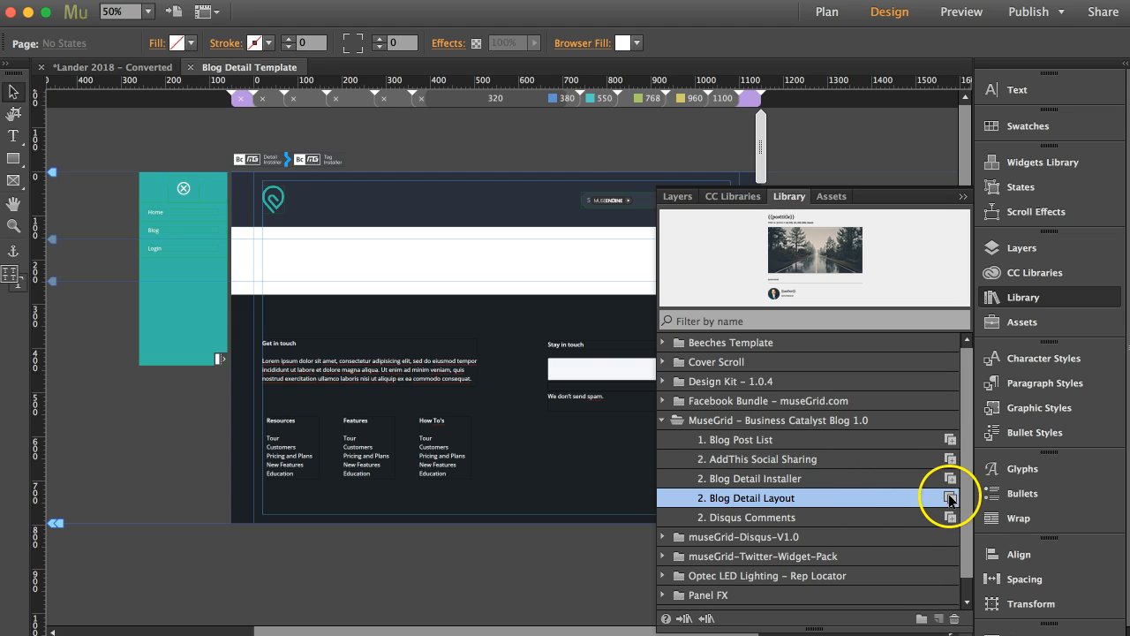
pyautogui.moveTo(951, 500); pyautogui.dragTo(266, 241)
pyautogui.moveTo(263, 241); pyautogui.dragTo(264, 240)
pyautogui.click(964, 196)
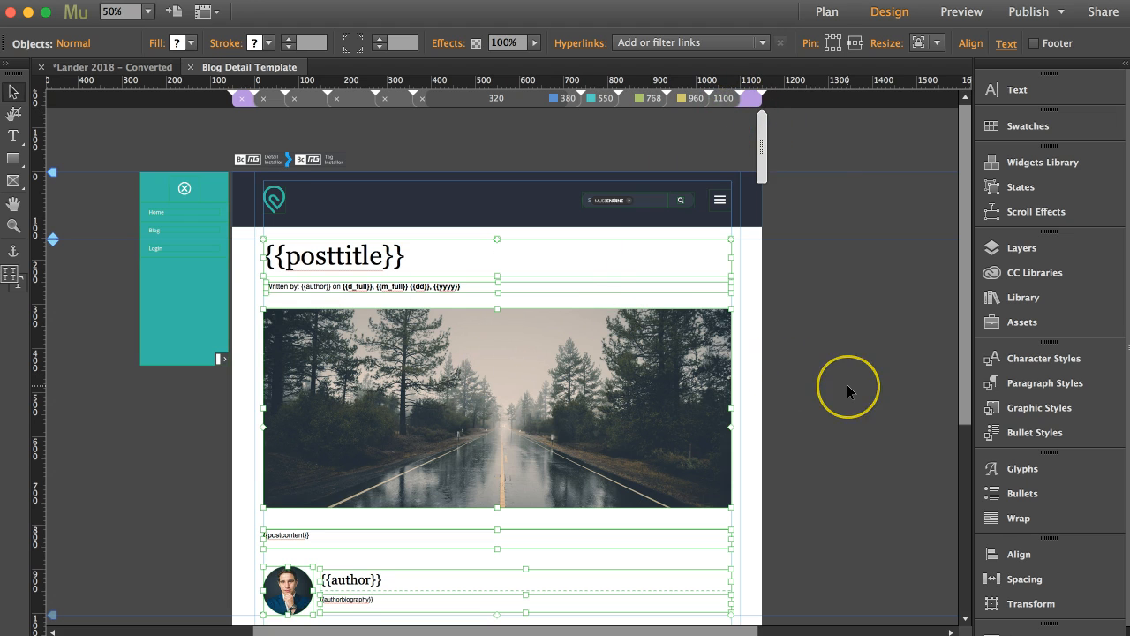
# Step: Check the blog detail layout at the 1100, 960, 768, 550 and 380 breakpoints, and return to the 1200 breakpoint
pyautogui.scroll(-1, 848, 386)
pyautogui.hscroll(1, 847, 386)
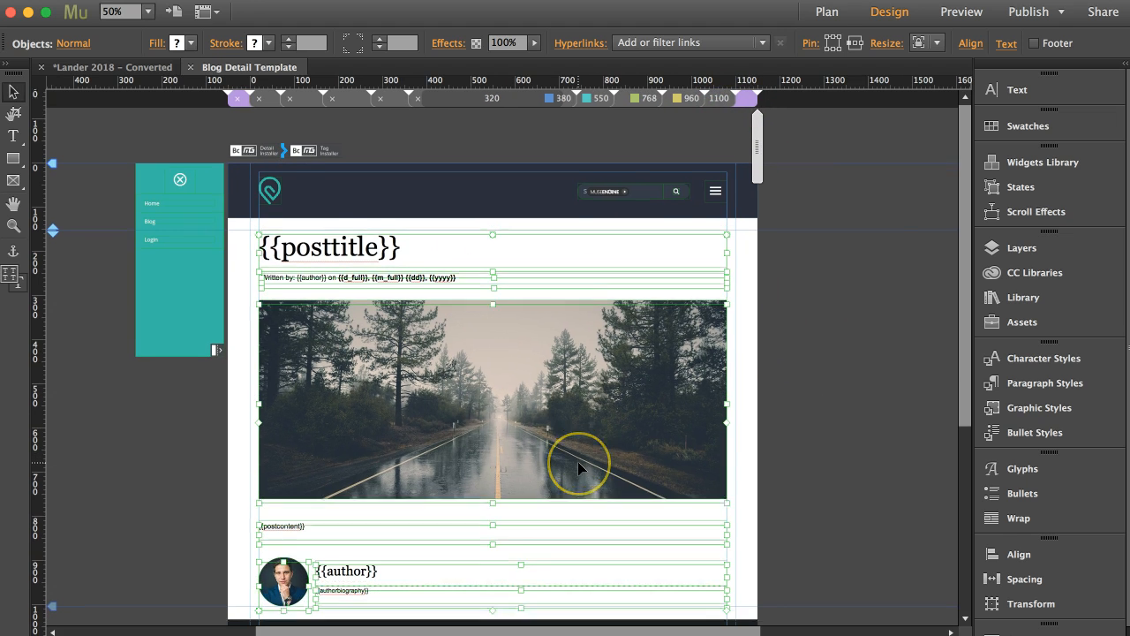
pyautogui.scroll(-2, 577, 461)
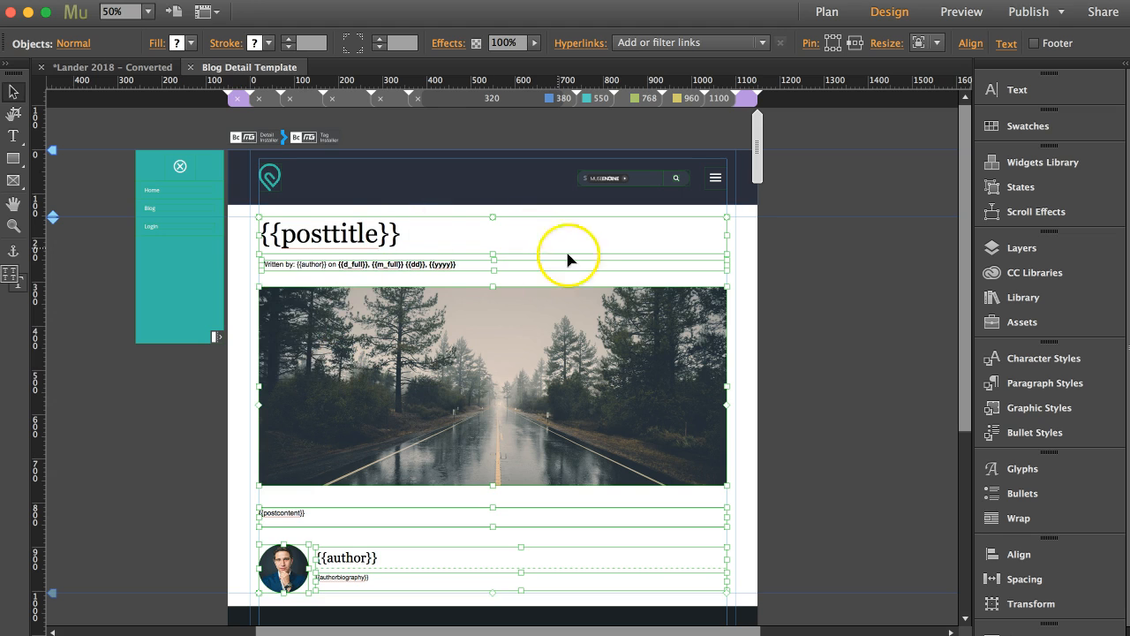
pyautogui.click(719, 101)
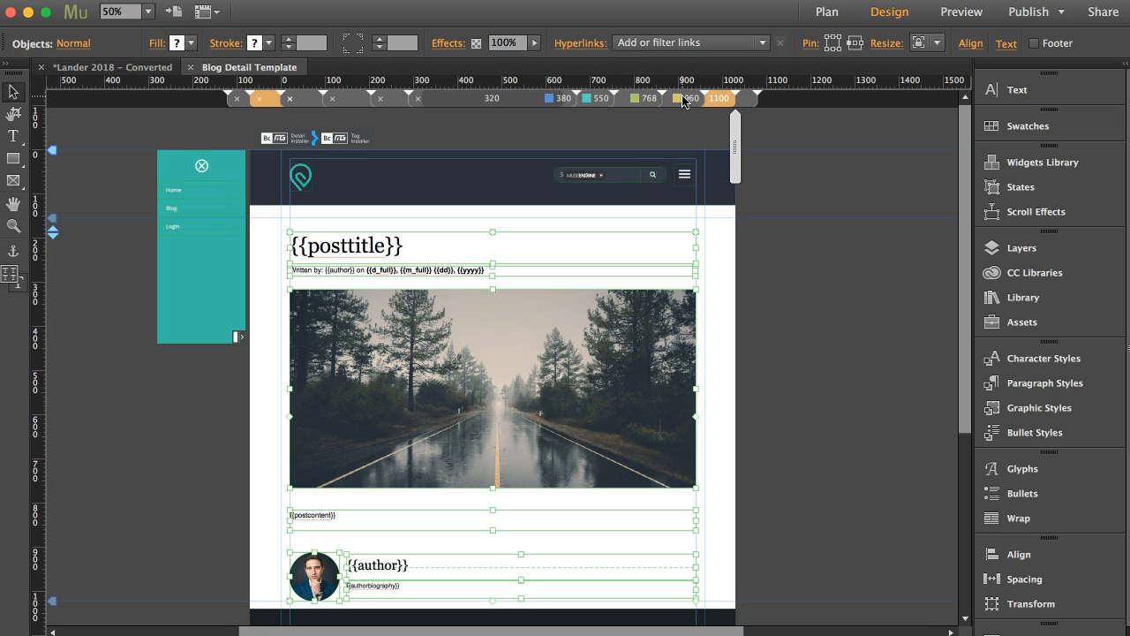
pyautogui.click(683, 99)
pyautogui.click(637, 98)
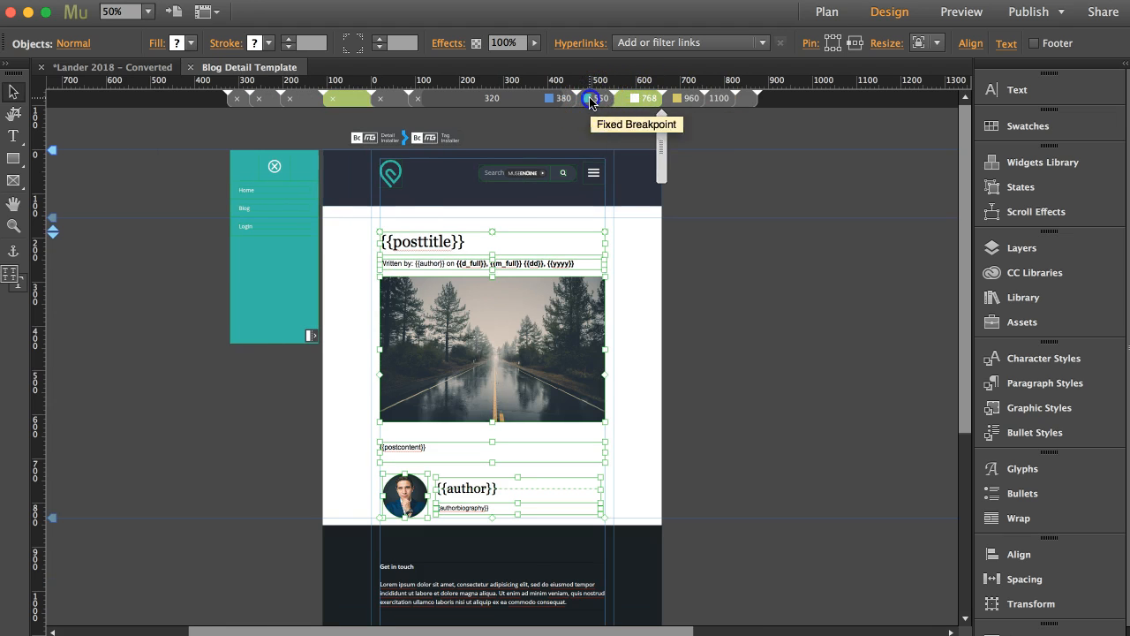
pyautogui.click(591, 99)
pyautogui.click(550, 98)
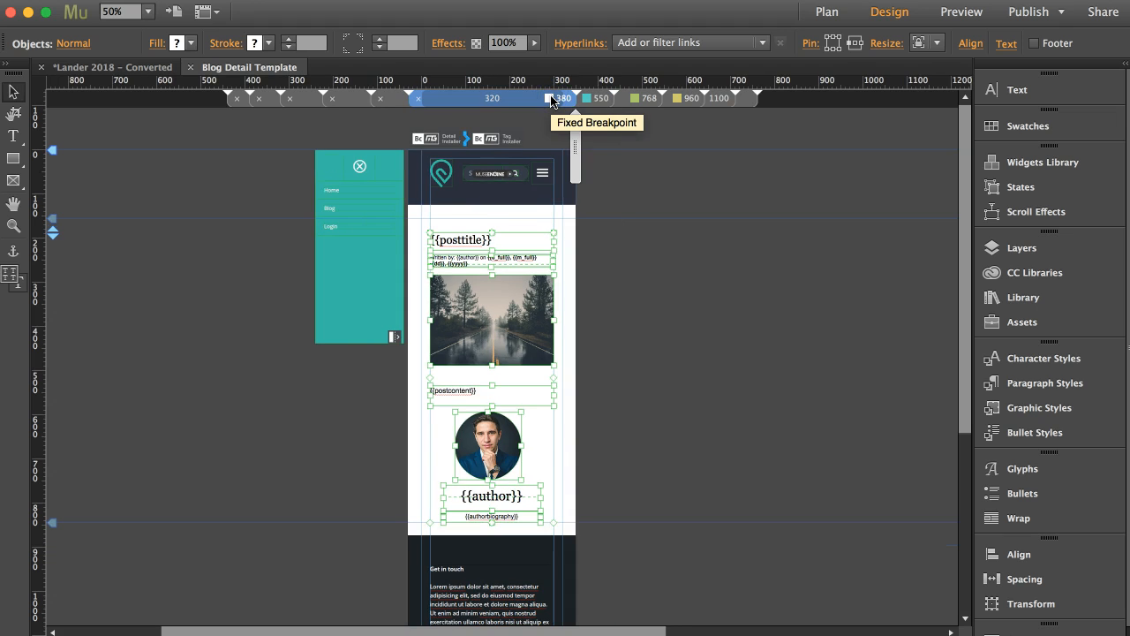
pyautogui.click(745, 98)
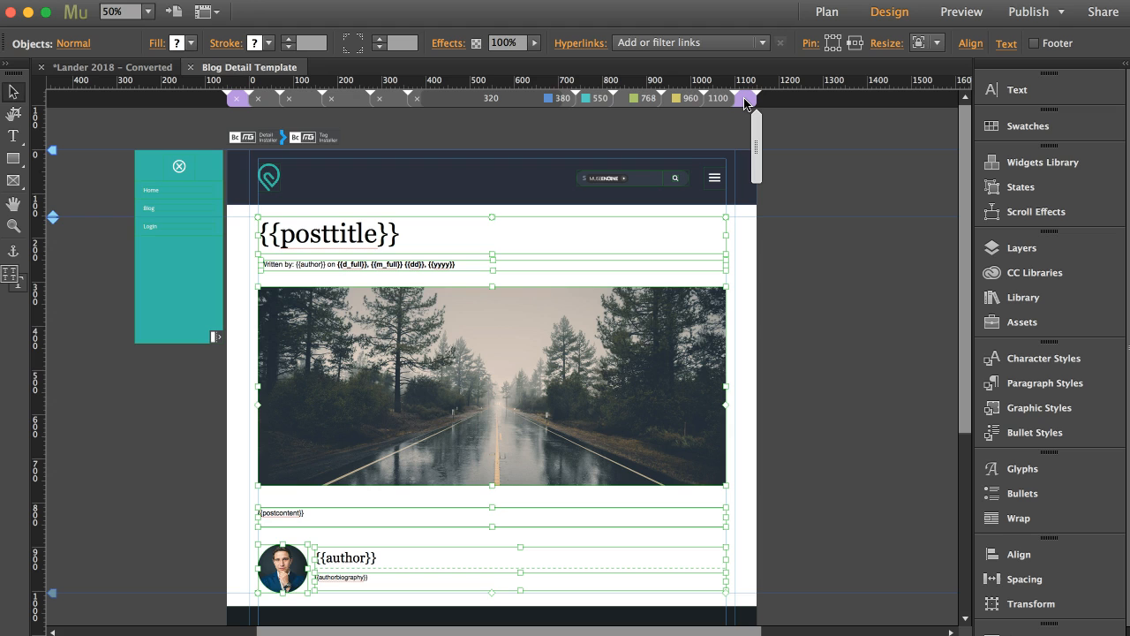
# Step: Examine the post title, byline, featured image and post content placeholders of the blog detail layout
pyautogui.click(825, 270)
pyautogui.click(380, 231)
pyautogui.click(375, 264)
pyautogui.click(366, 316)
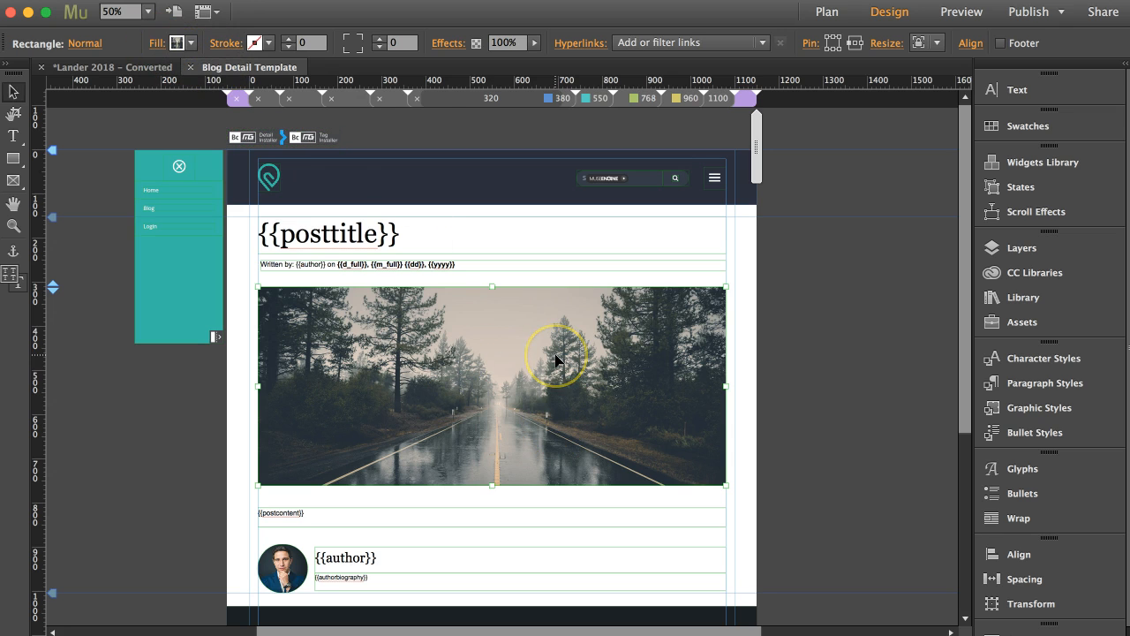
pyautogui.click(467, 264)
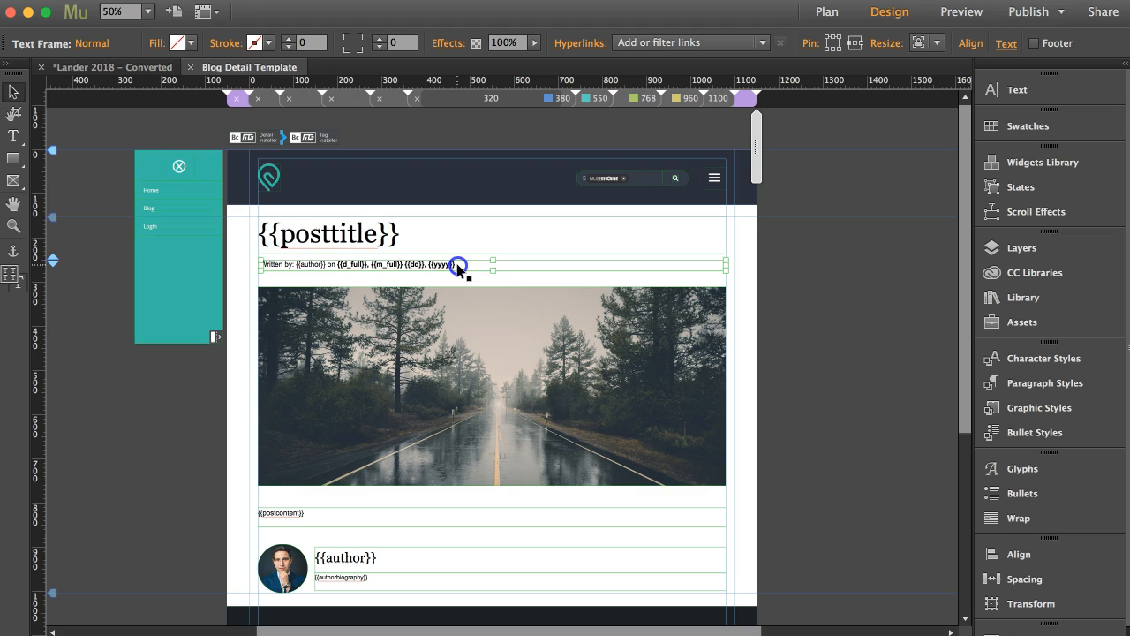
pyautogui.click(435, 238)
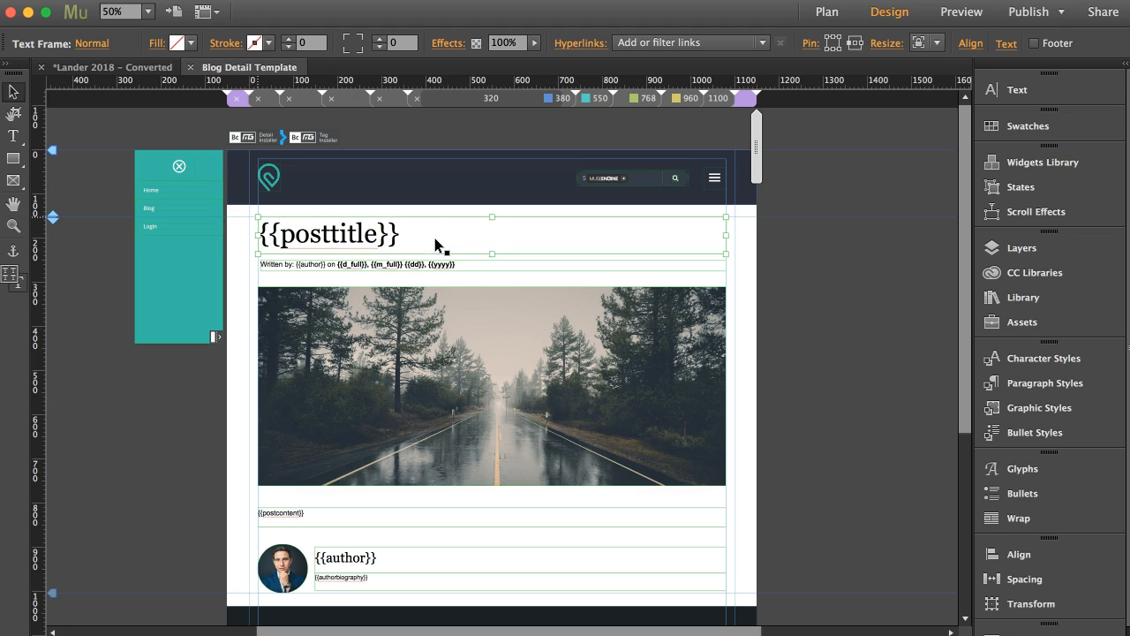
pyautogui.scroll(-1, 389, 448)
pyautogui.click(333, 478)
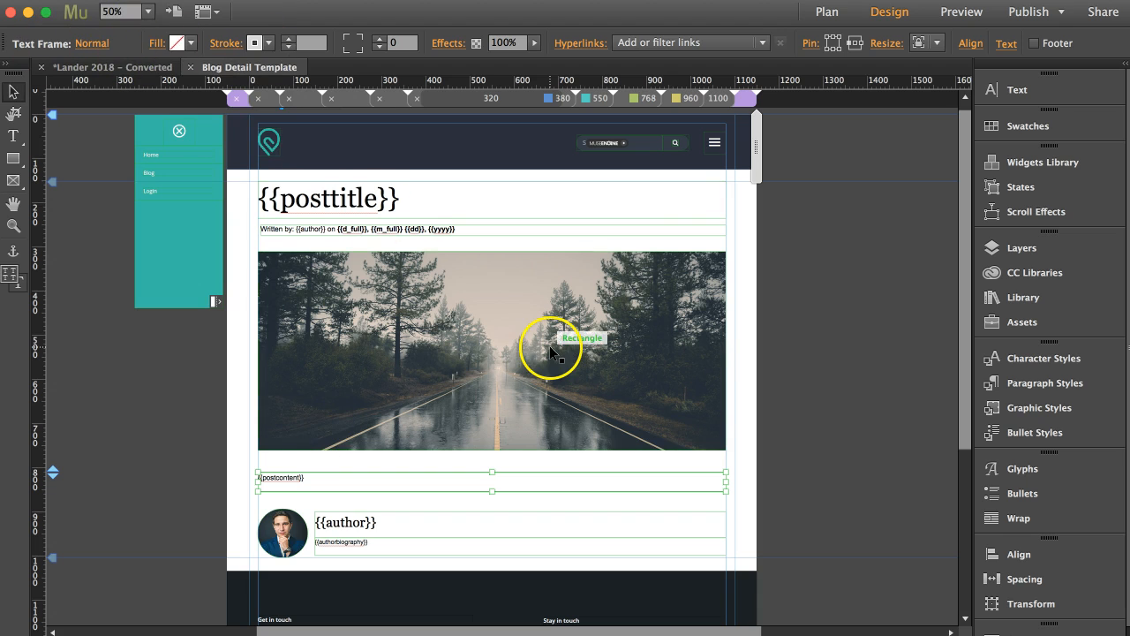
# Step: Examine the author name, biography and photo placeholders, and return to the post title text frame
pyautogui.scroll(-3, 549, 345)
pyautogui.click(374, 431)
pyautogui.click(370, 461)
pyautogui.click(297, 447)
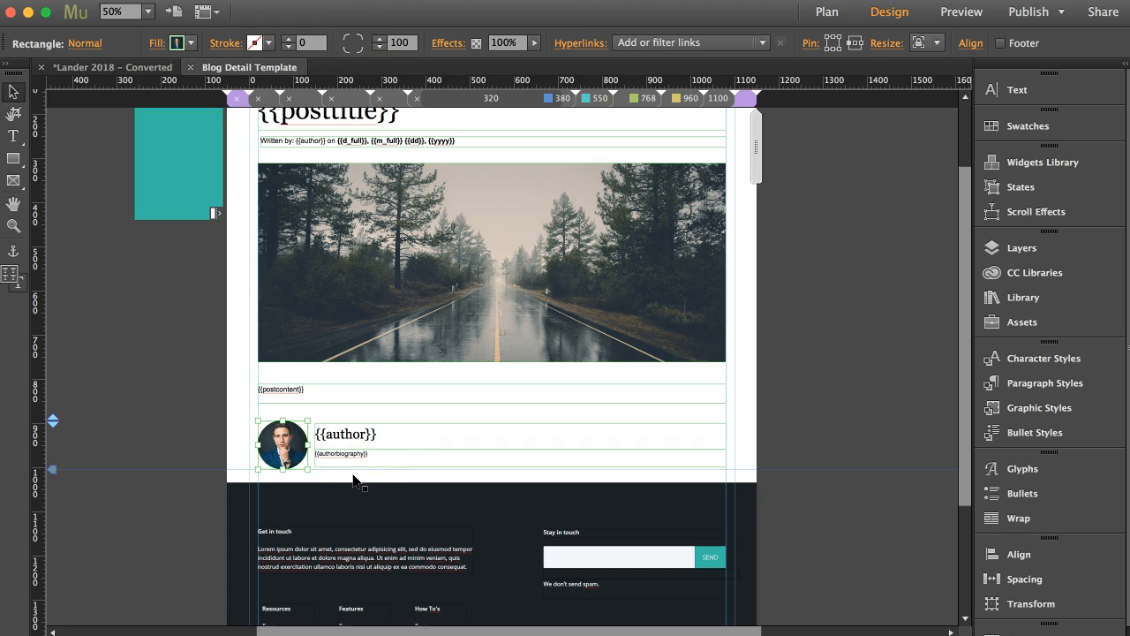
pyautogui.click(846, 249)
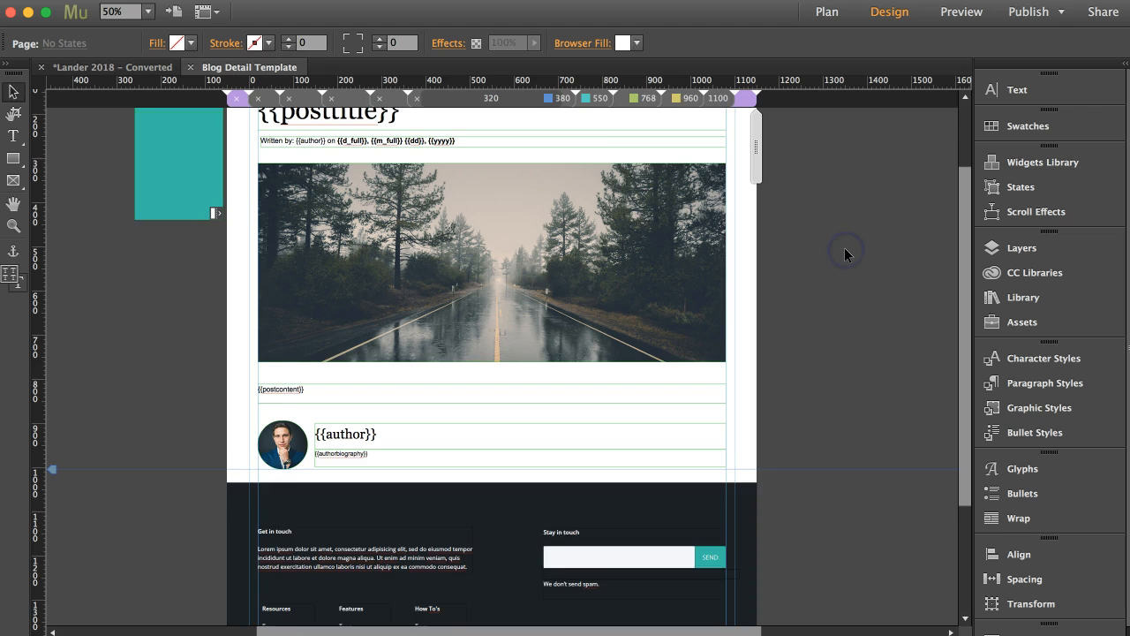
pyautogui.scroll(1, 844, 255)
pyautogui.scroll(1, 844, 255)
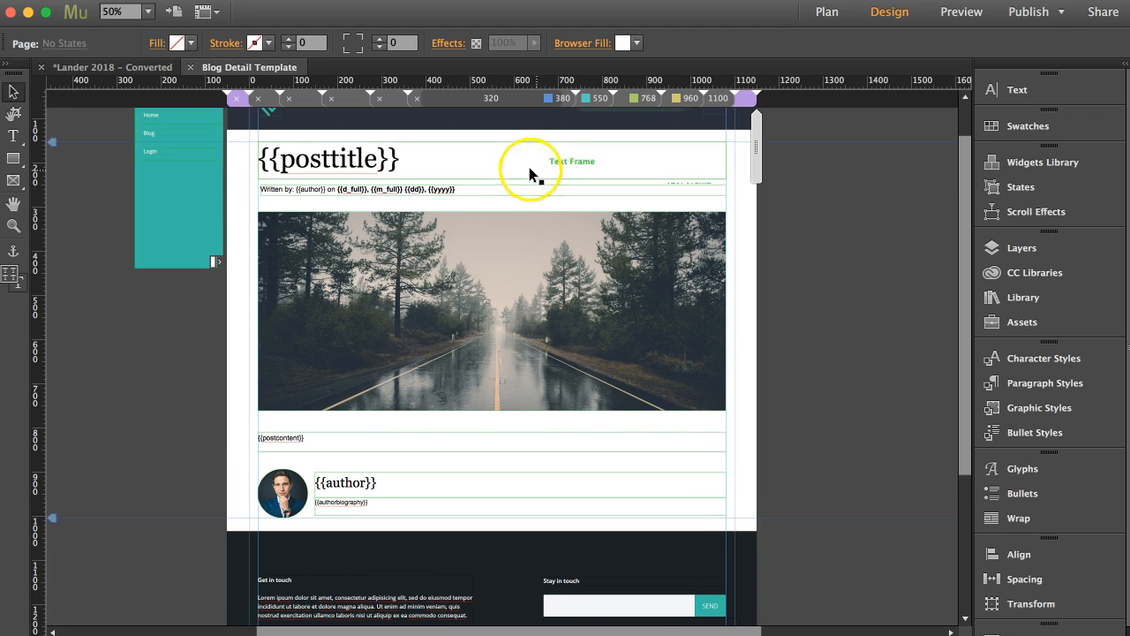
pyautogui.click(500, 161)
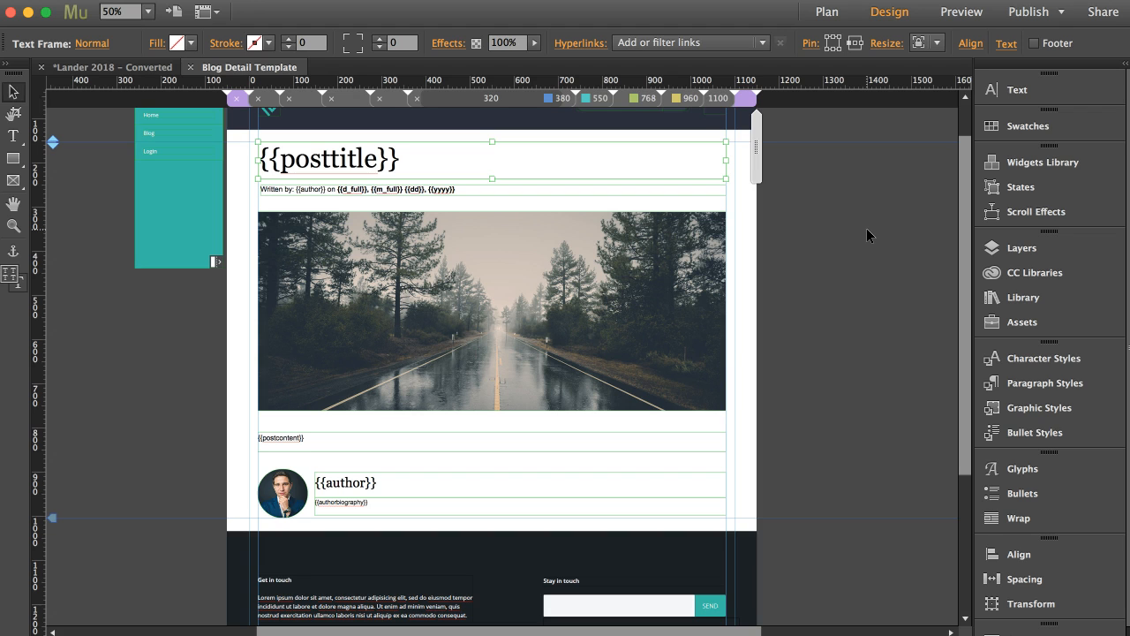
pyautogui.moveTo(441, 168)
pyautogui.mouseDown()
pyautogui.moveTo(442, 252)
pyautogui.moveTo(497, 189)
pyautogui.moveTo(444, 170)
pyautogui.mouseUp()
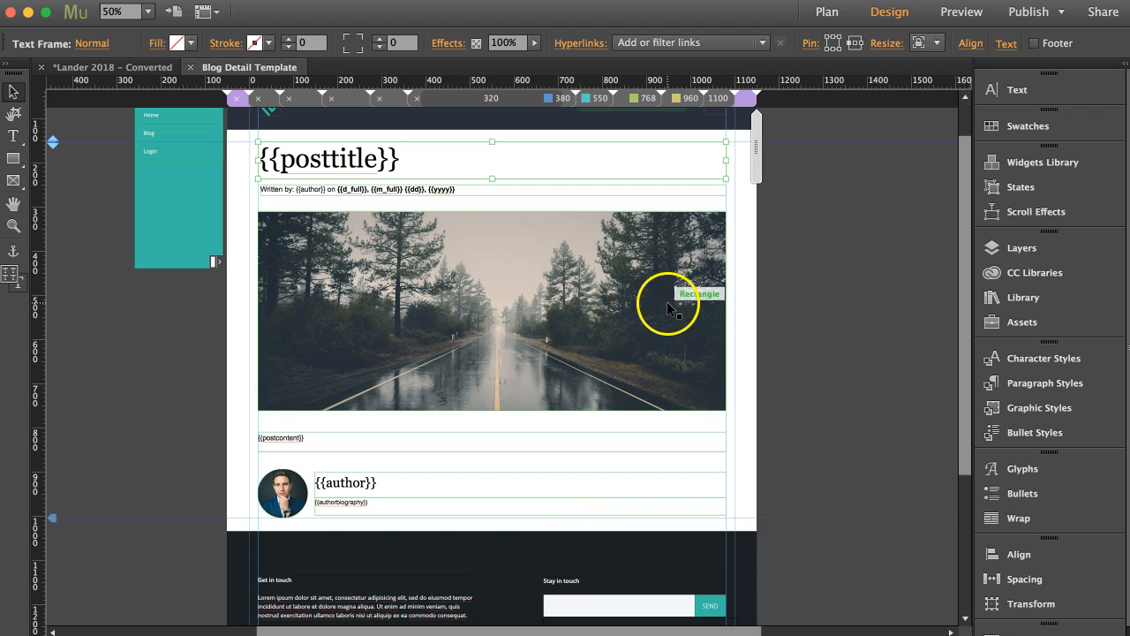
# Step: Publish the site to the existing Blog Demo site on Business Catalyst
pyautogui.click(1029, 12)
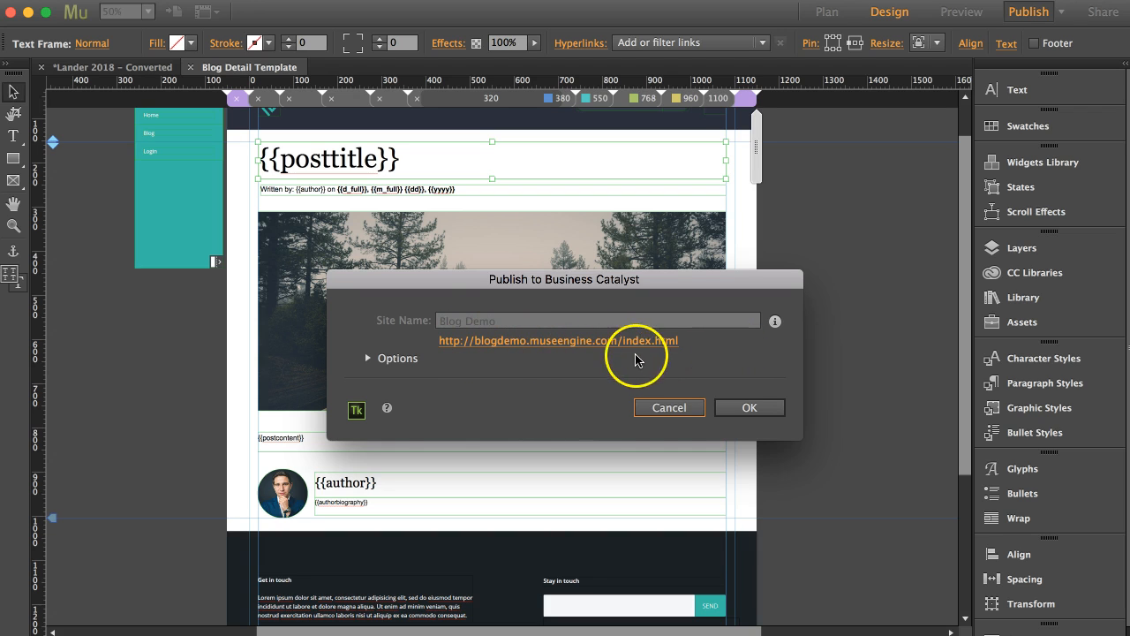
pyautogui.click(742, 407)
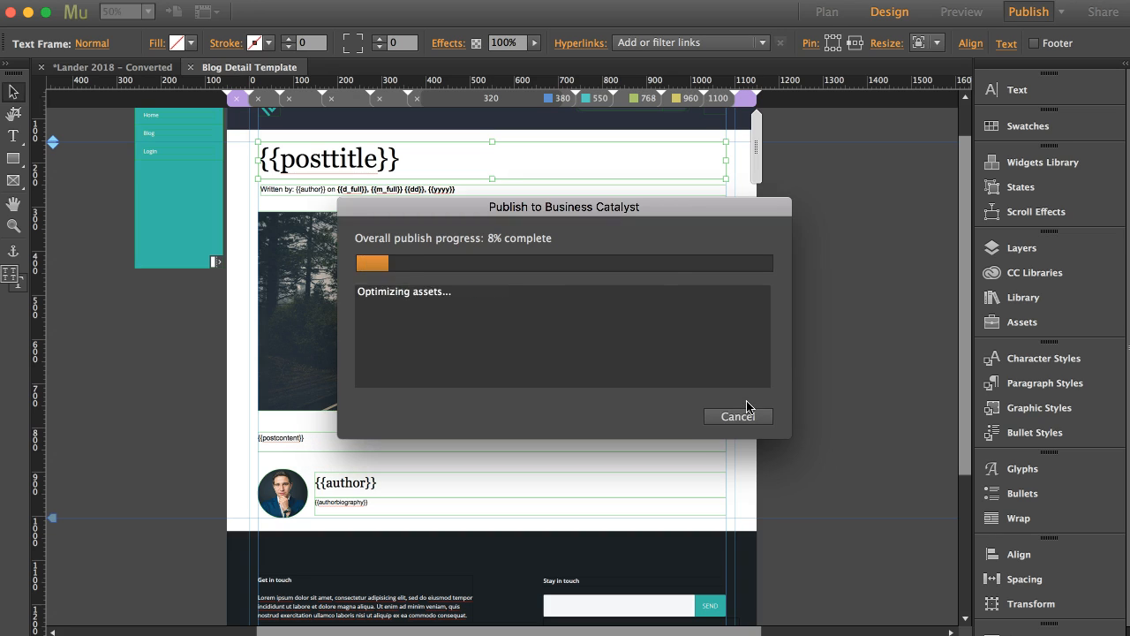
pyautogui.click(738, 408)
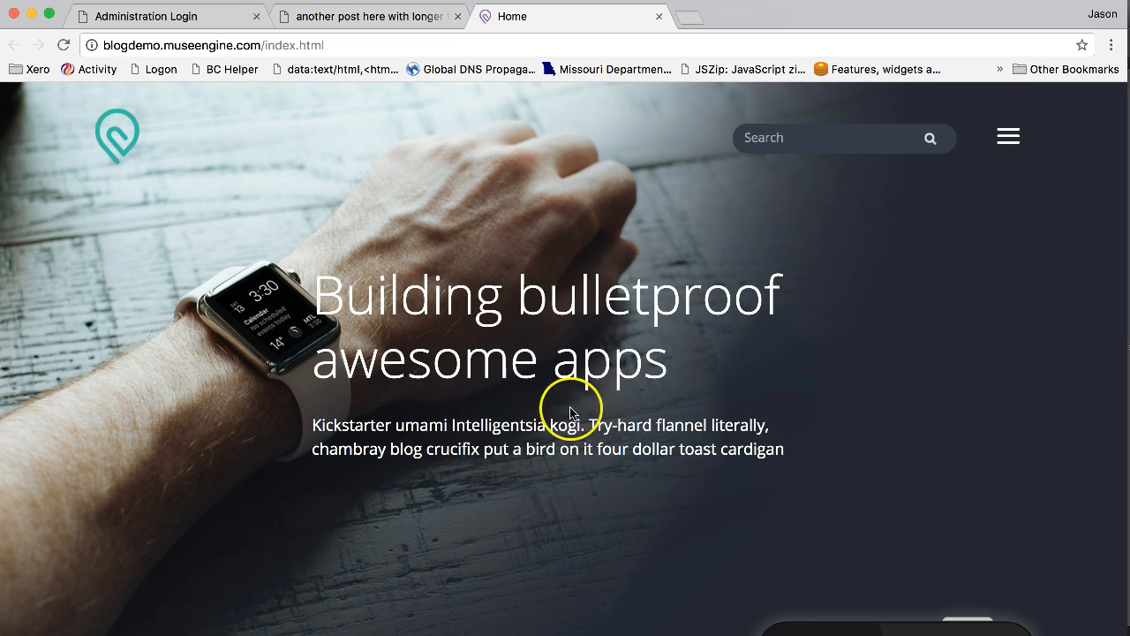
# Step: Go to the published site's Blog page and open the "another post here with longer title" post
pyautogui.click(1008, 137)
pyautogui.click(44, 194)
pyautogui.click(766, 353)
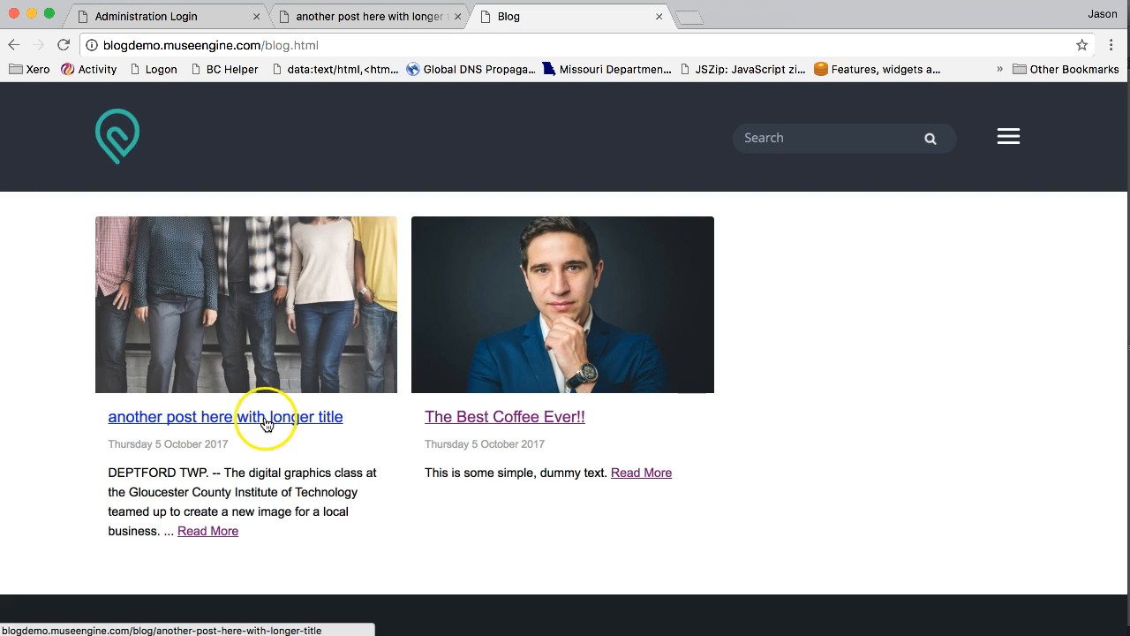
pyautogui.click(215, 418)
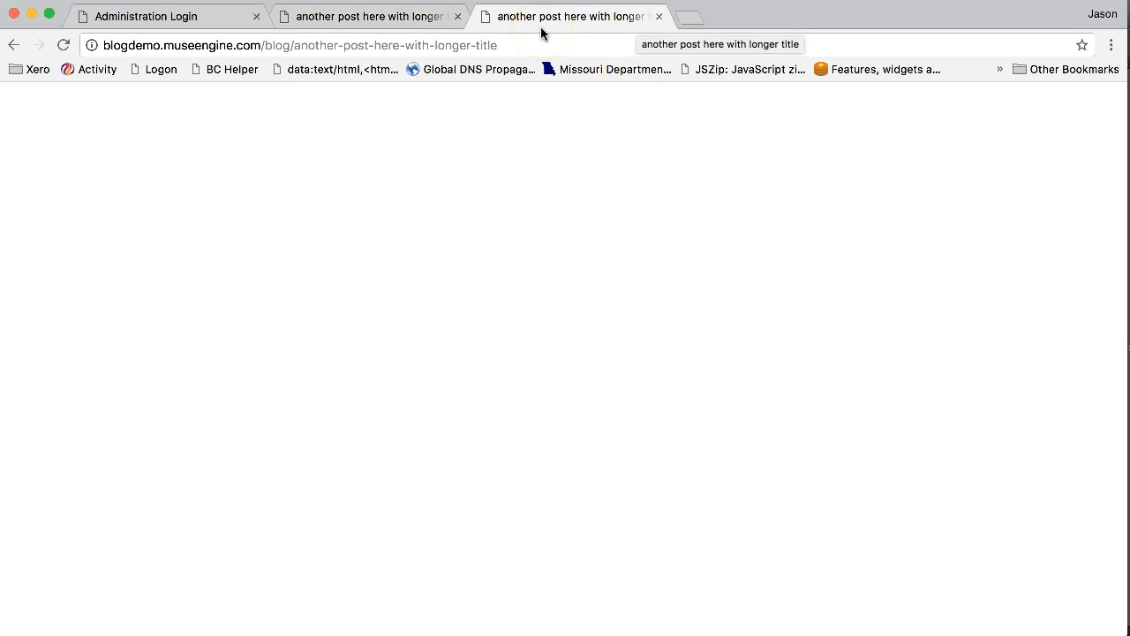
# Step: Sign in to the Business Catalyst admin with the prefilled credentials, and open the Beta Features page of the site settings
pyautogui.click(210, 16)
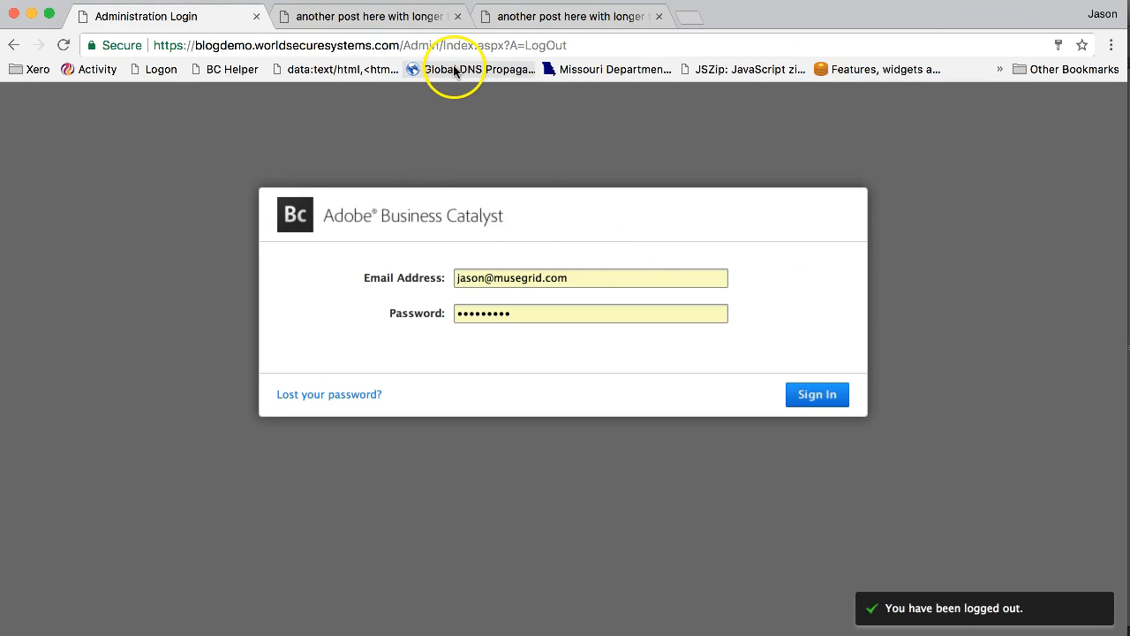
pyautogui.click(813, 396)
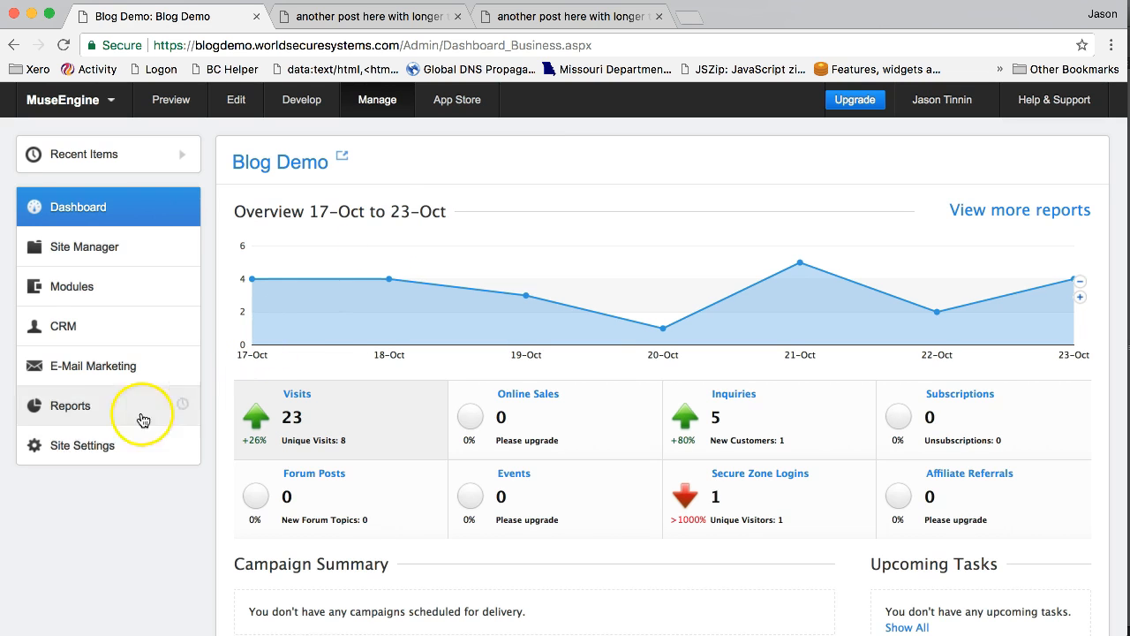
pyautogui.click(81, 446)
pyautogui.scroll(-3, 81, 450)
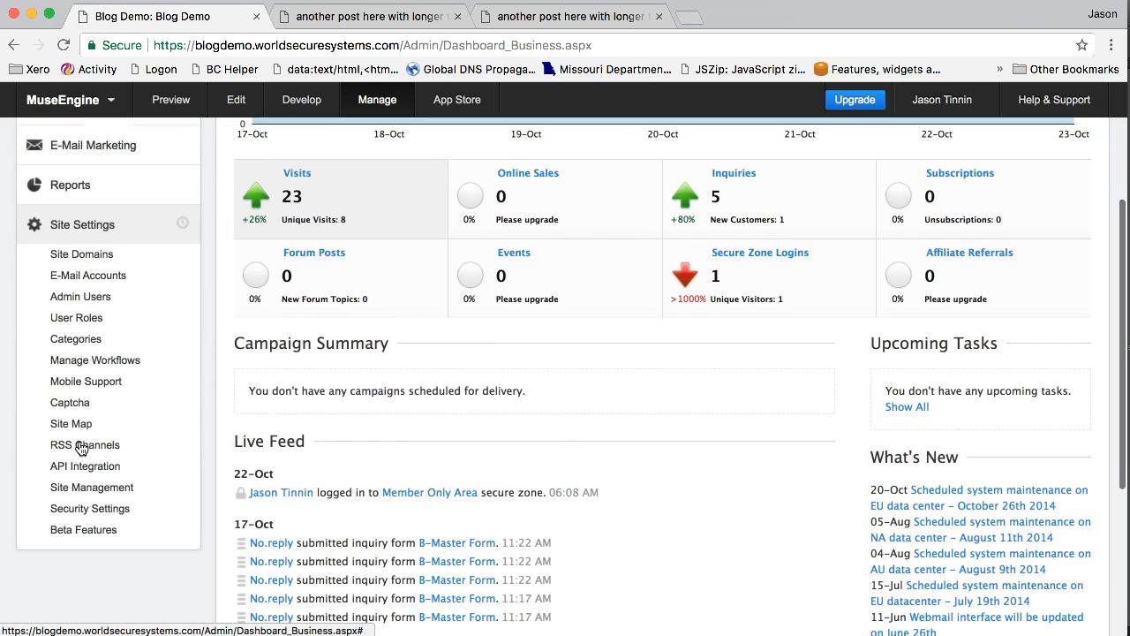
pyautogui.click(75, 528)
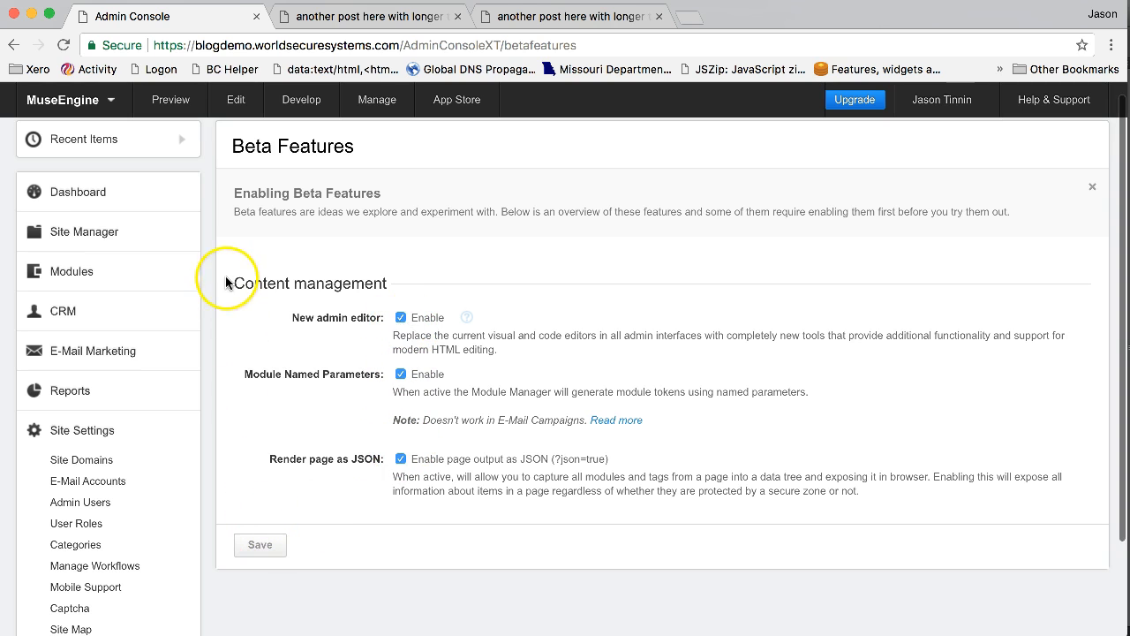
pyautogui.scroll(2, 425, 248)
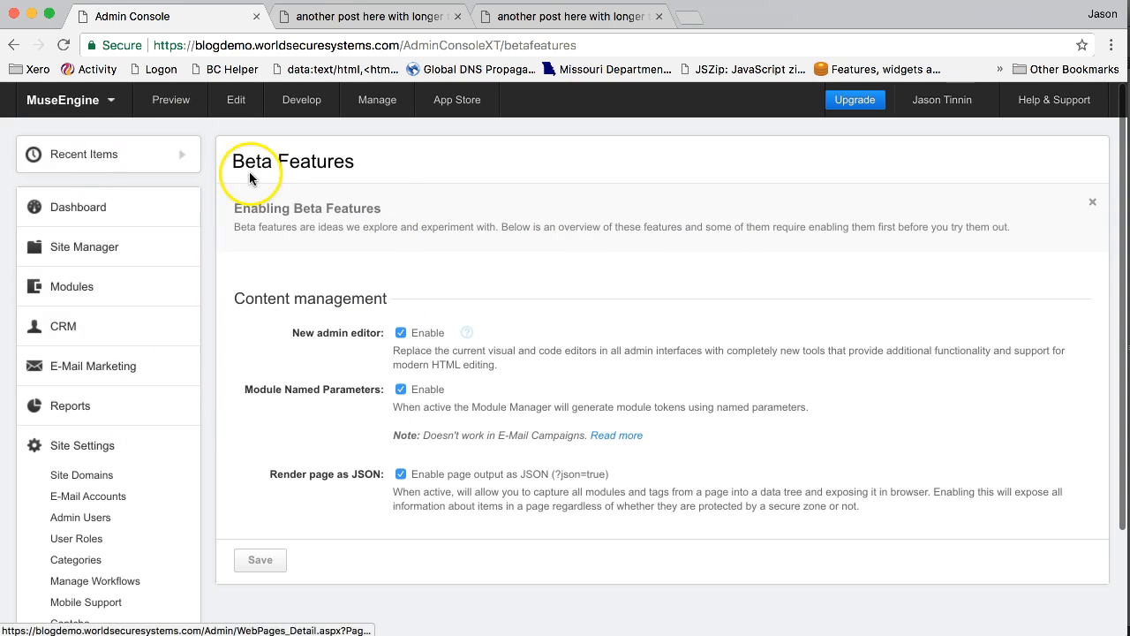
# Step: Open the signed-in user's My Details page and check the "Enable advanced editing for this site" option
pyautogui.click(118, 200)
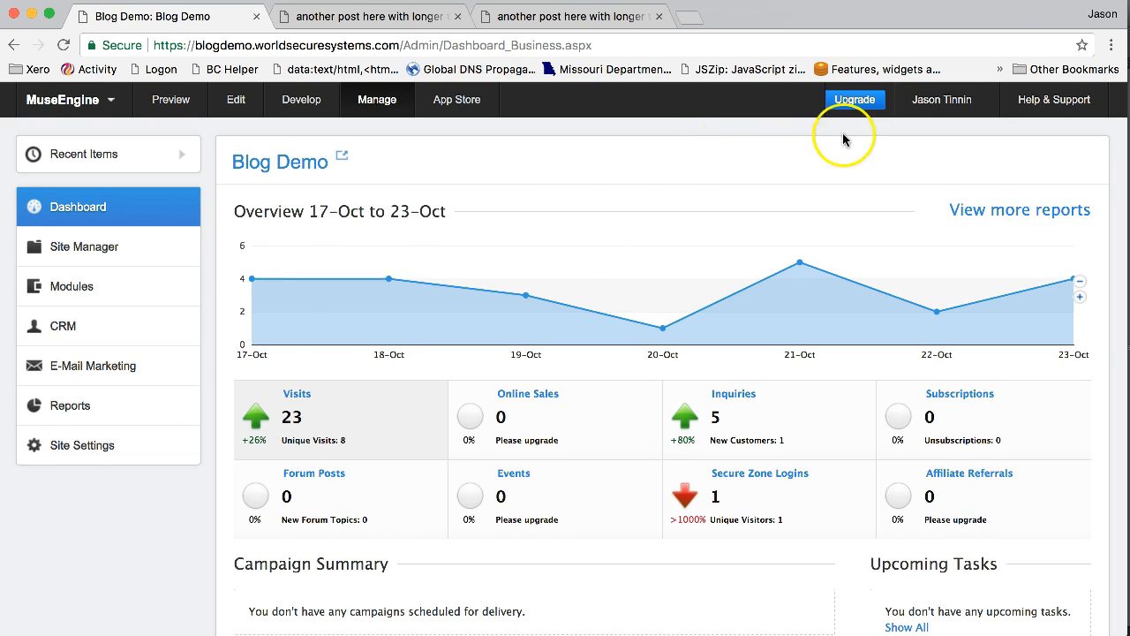
pyautogui.click(940, 104)
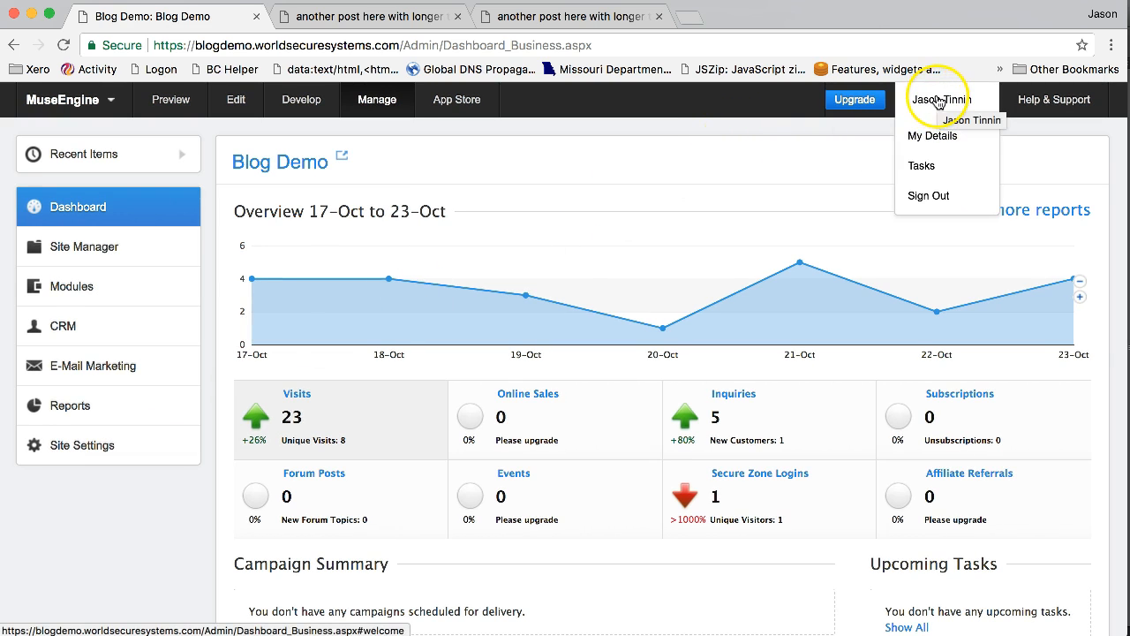
pyautogui.click(932, 138)
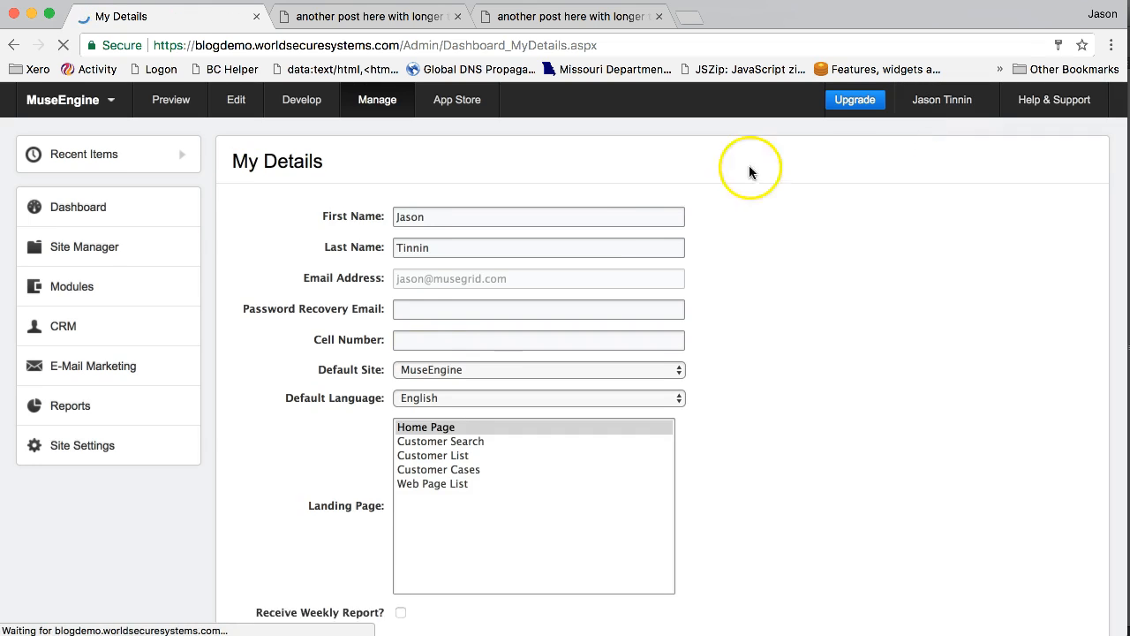
pyautogui.scroll(-5, 795, 305)
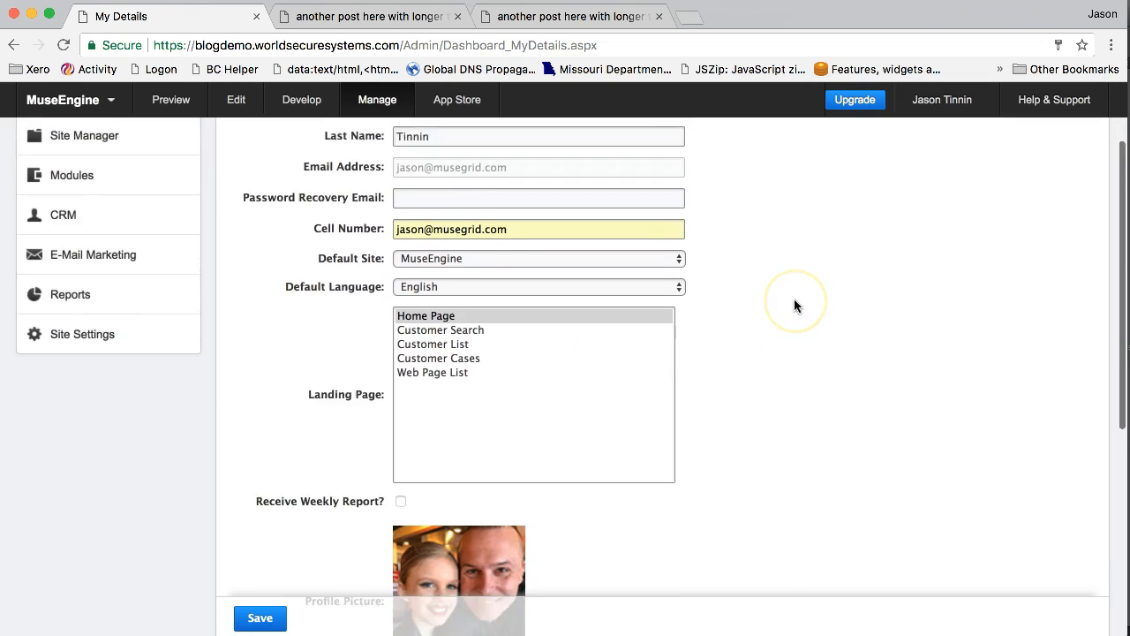
pyautogui.scroll(-5, 794, 306)
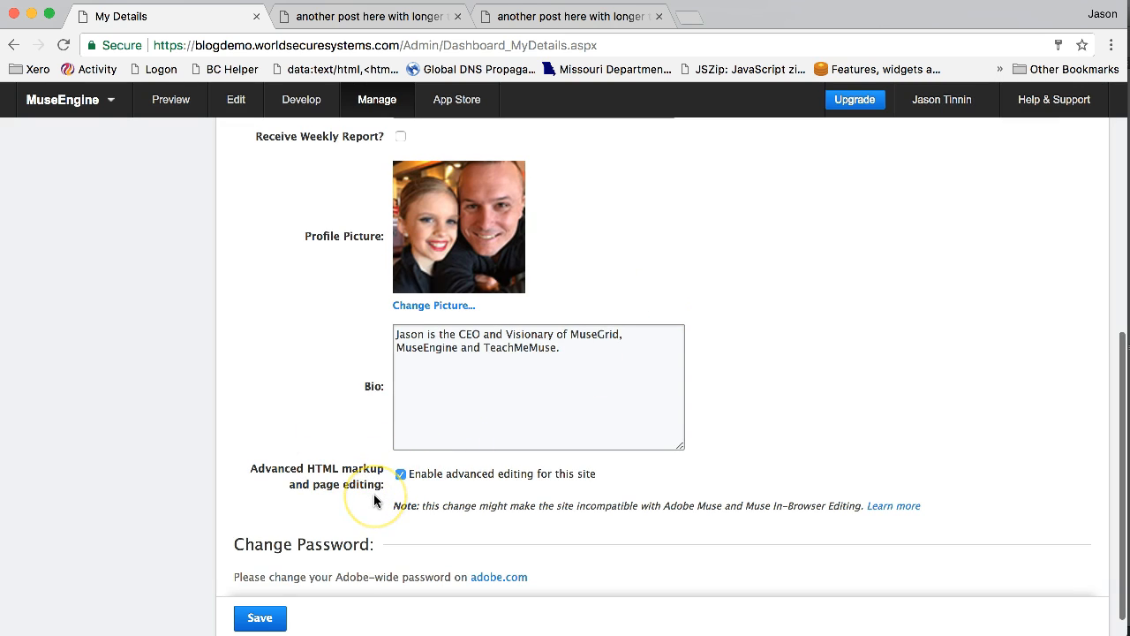
pyautogui.click(400, 475)
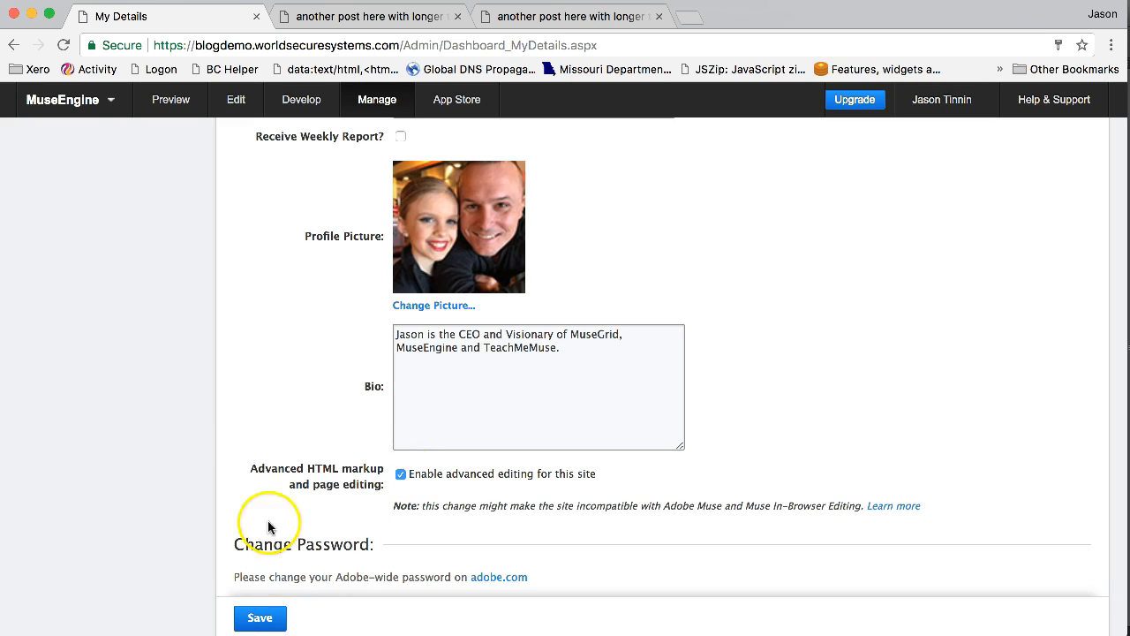
# Step: Examine the name fields, profile picture and bio that My Details holds for the blog author
pyautogui.scroll(3, 261, 431)
pyautogui.scroll(3, 260, 424)
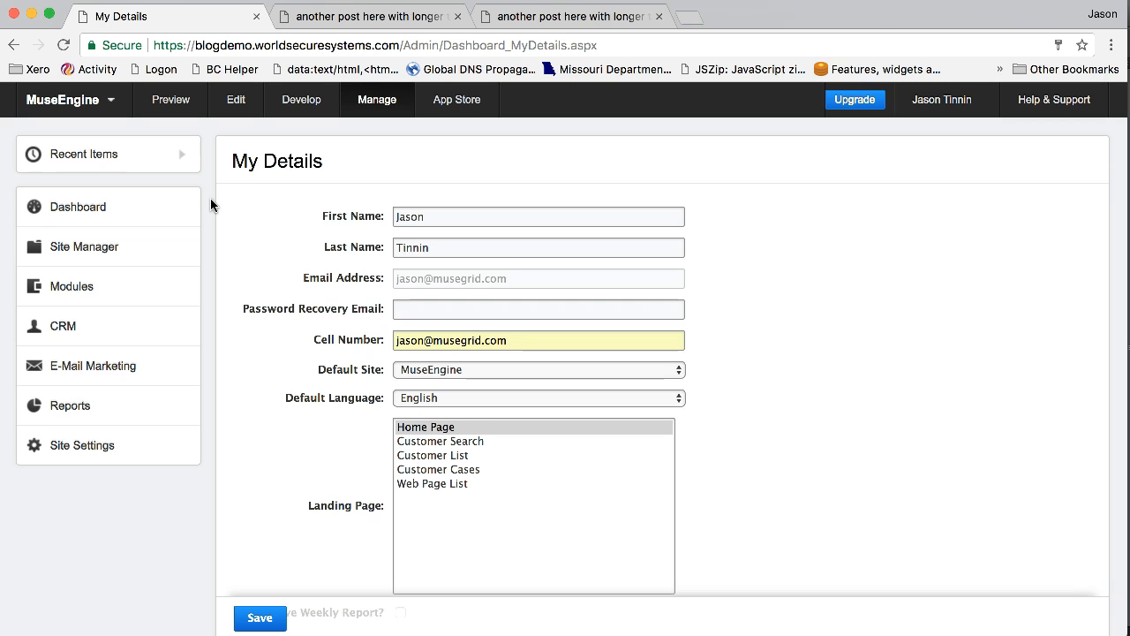
pyautogui.scroll(-5, 264, 234)
pyautogui.scroll(1, 264, 232)
pyautogui.scroll(-1, 265, 233)
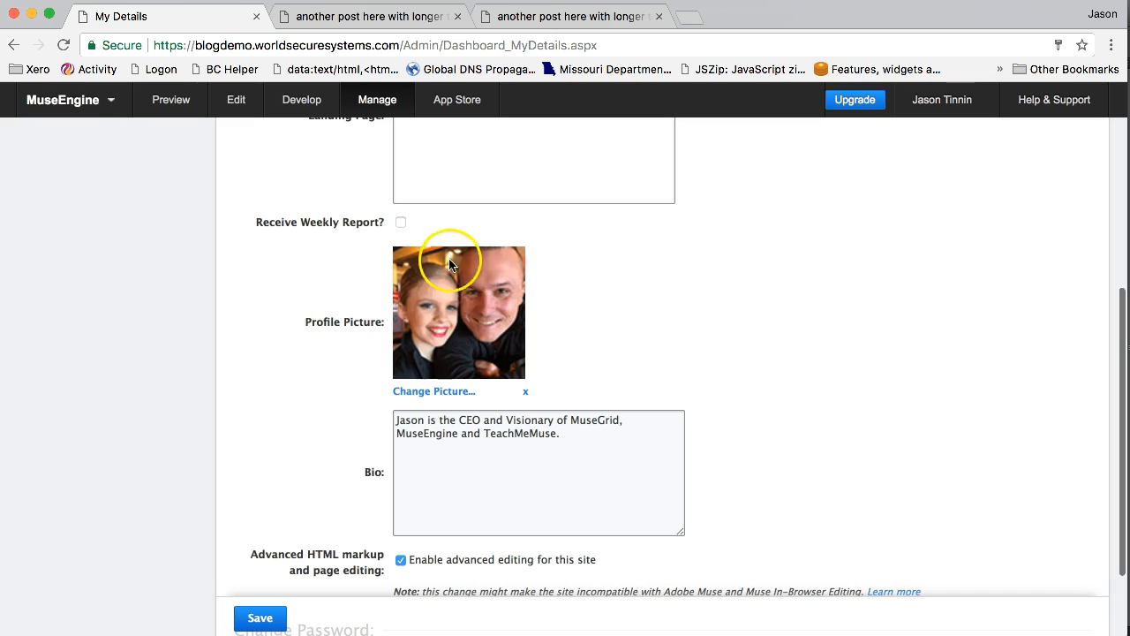
pyautogui.click(466, 450)
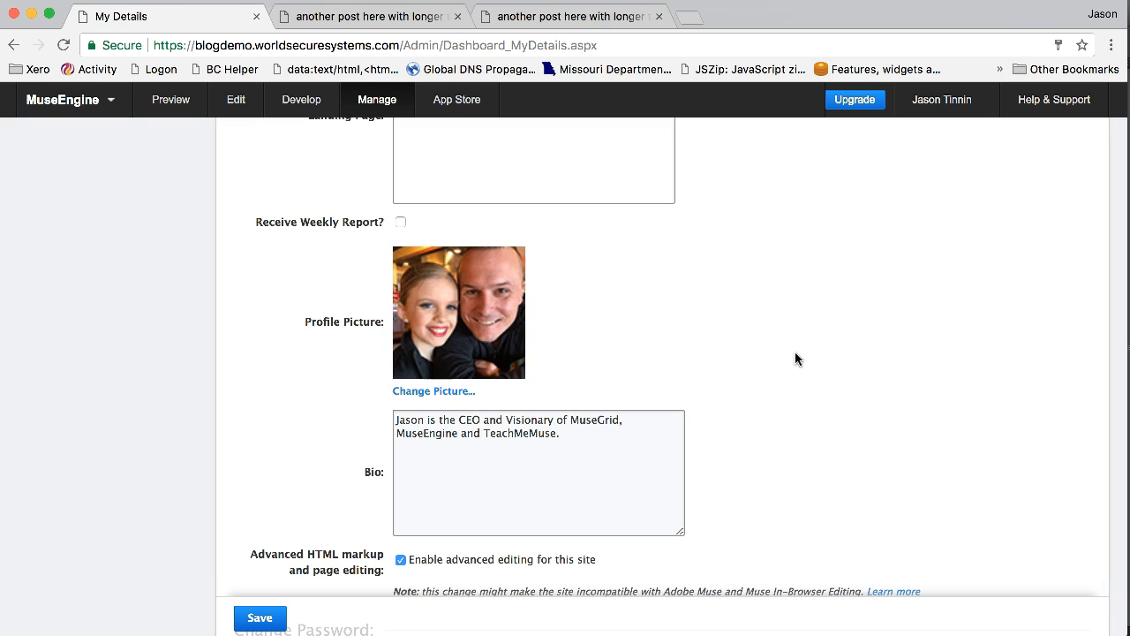
pyautogui.moveTo(411, 300)
pyautogui.scroll(5, 813, 381)
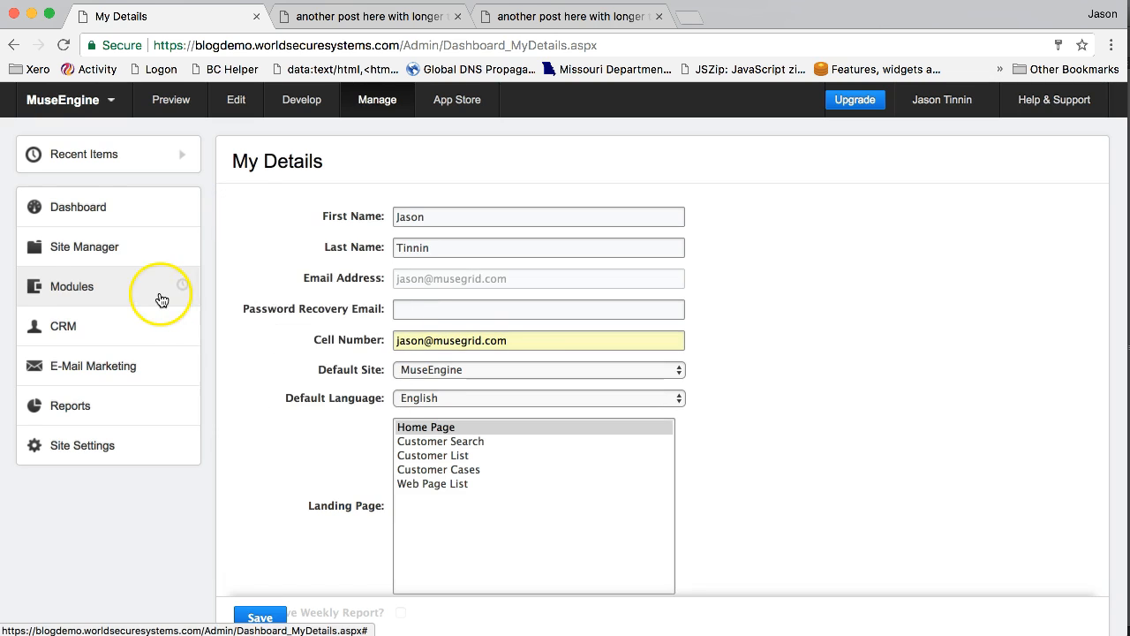
# Step: Open the Overall Blog Layout among the blog module templates and show its HTML code
pyautogui.moveTo(182, 245)
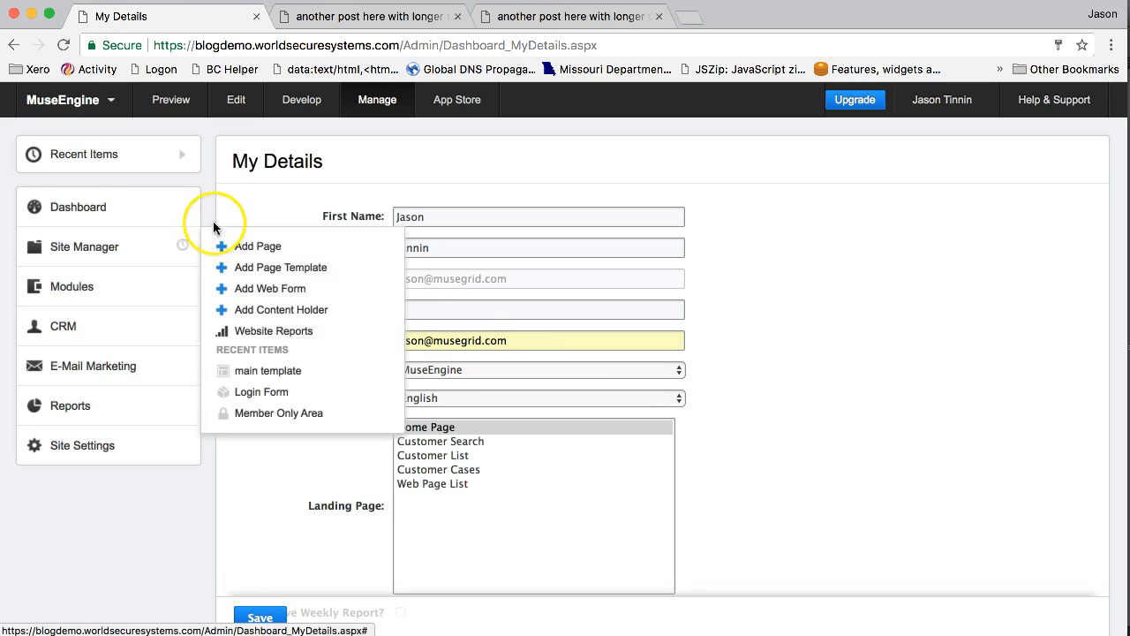
pyautogui.click(119, 247)
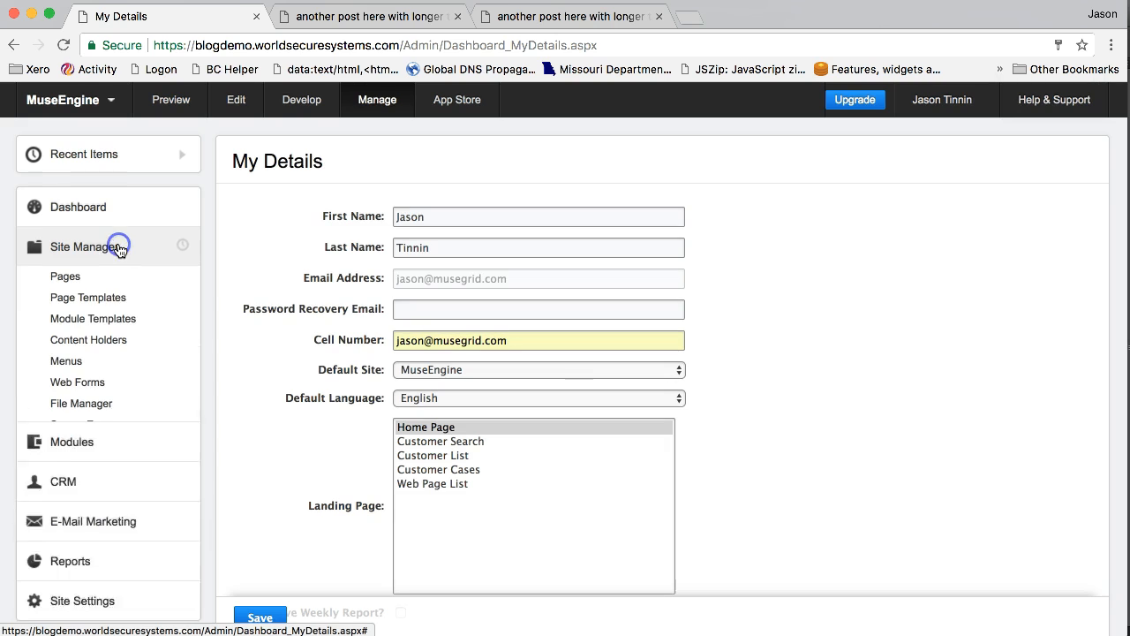
pyautogui.click(116, 319)
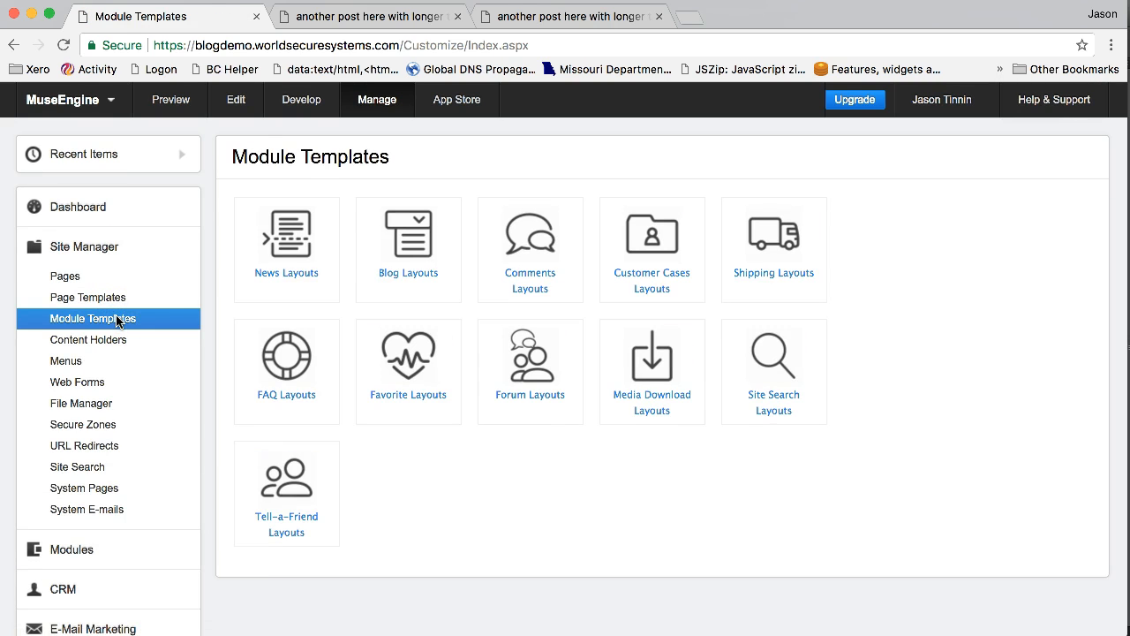
pyautogui.click(404, 236)
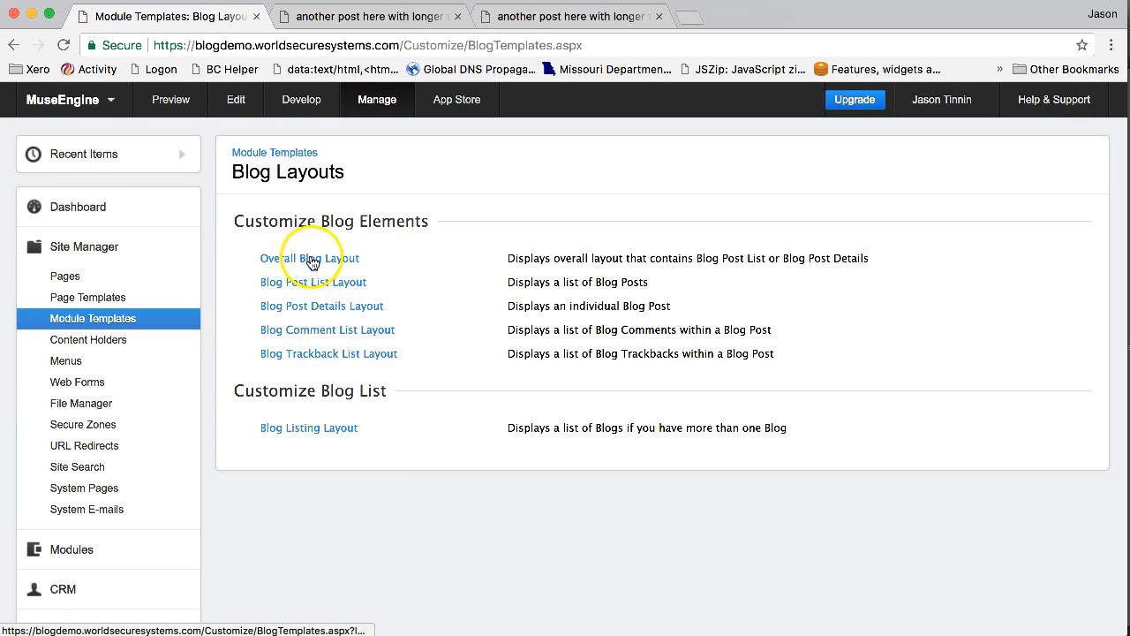
pyautogui.click(307, 263)
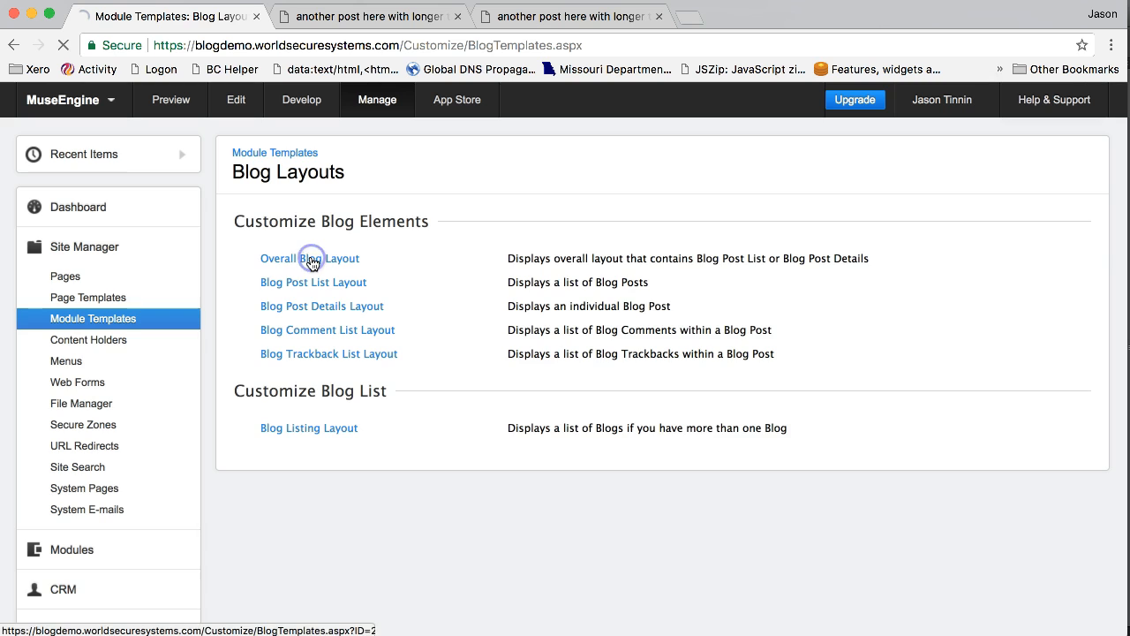
pyautogui.scroll(-2, 310, 263)
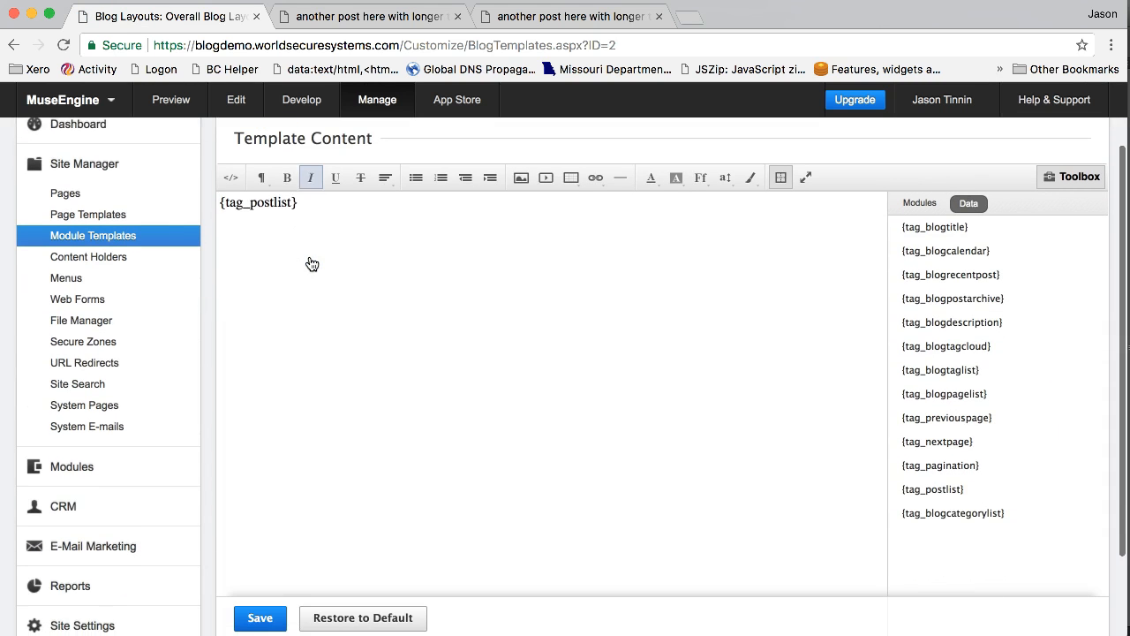
pyautogui.click(232, 178)
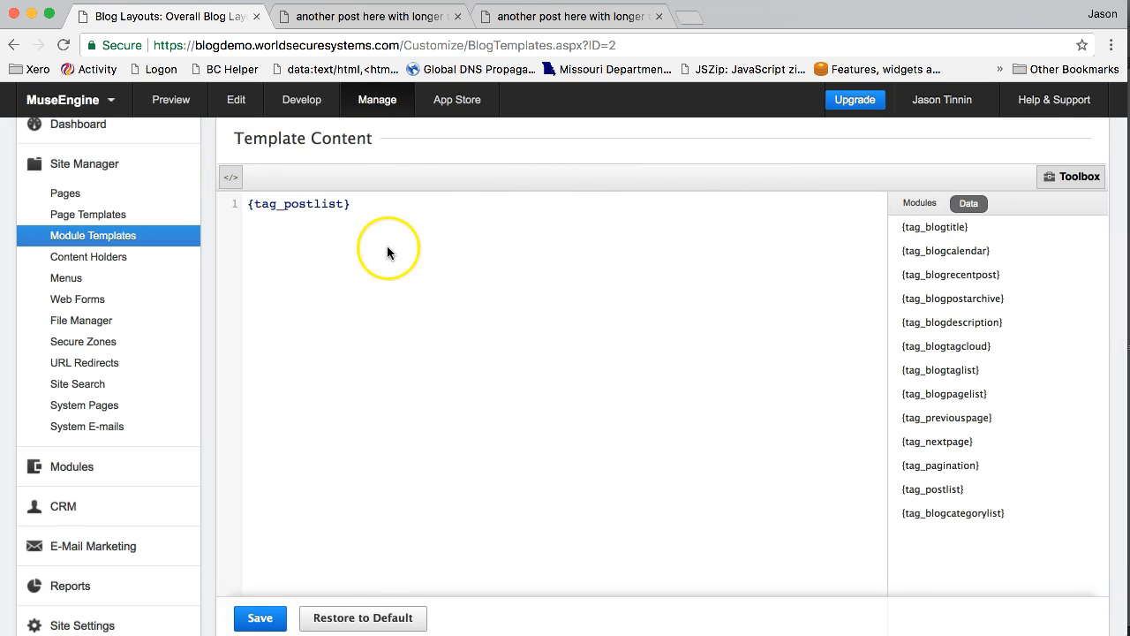
# Step: Select the {tag_postlist} snippet in TextEdit's code-snippets.txt, then return to the Overall Blog Layout and save it
pyautogui.moveTo(890, 575); pyautogui.dragTo(881, 152)
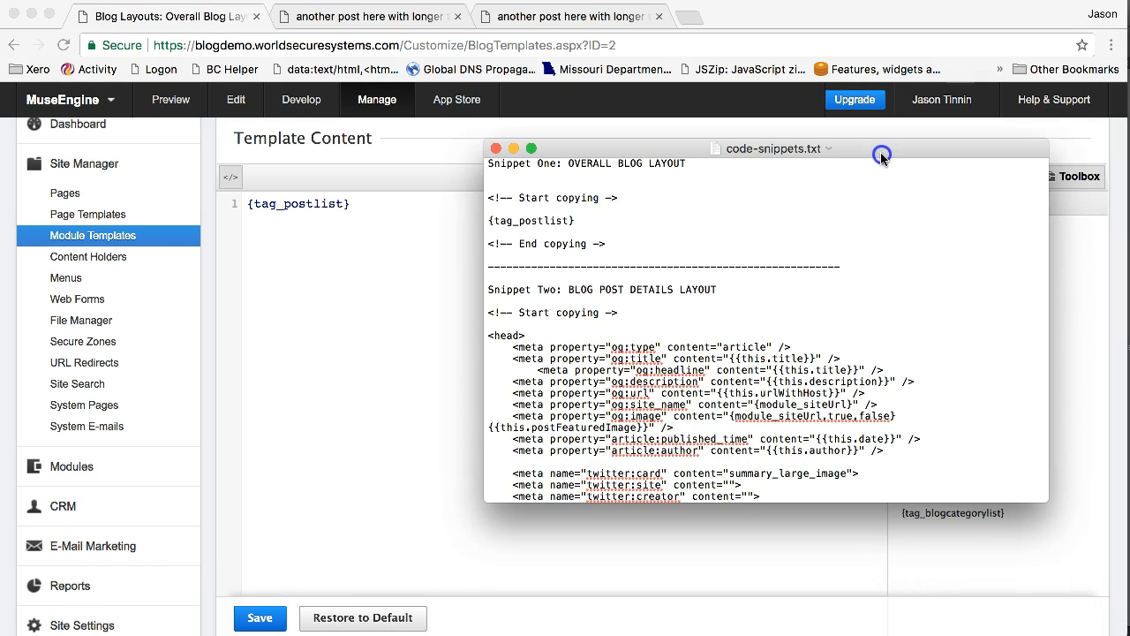
pyautogui.moveTo(587, 224); pyautogui.dragTo(488, 219)
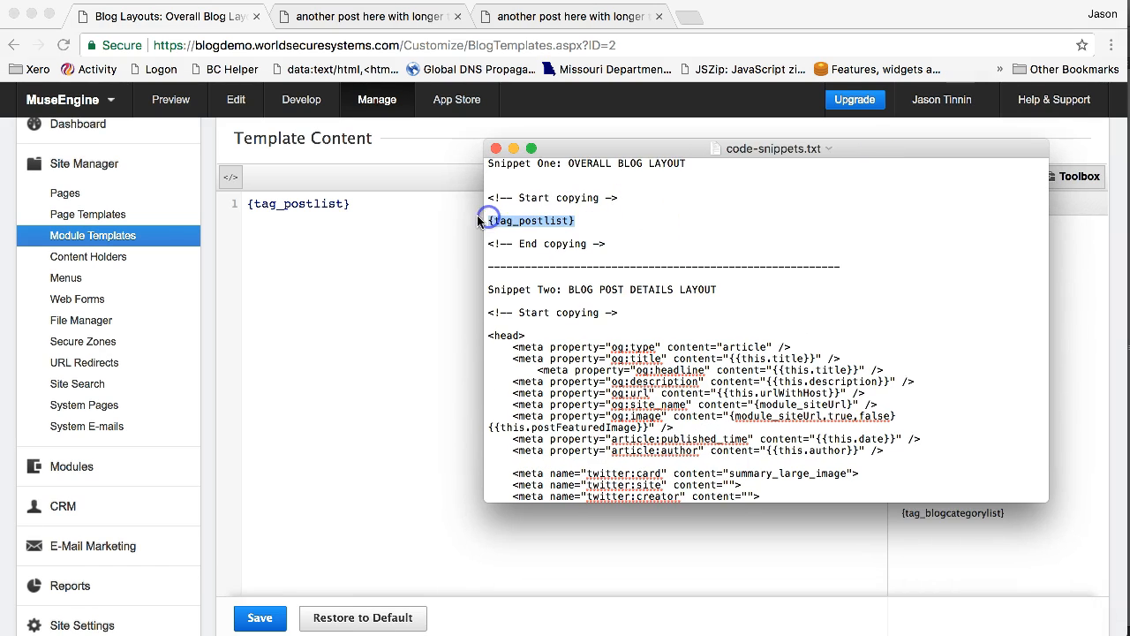
pyautogui.click(343, 208)
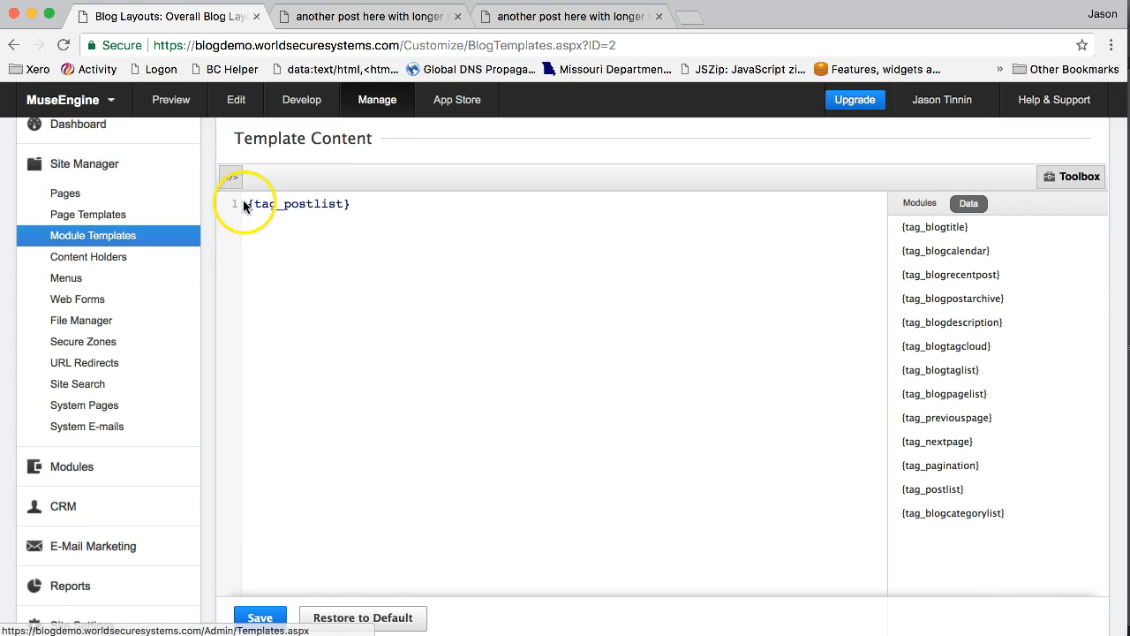
pyautogui.scroll(2, 242, 205)
pyautogui.click(259, 618)
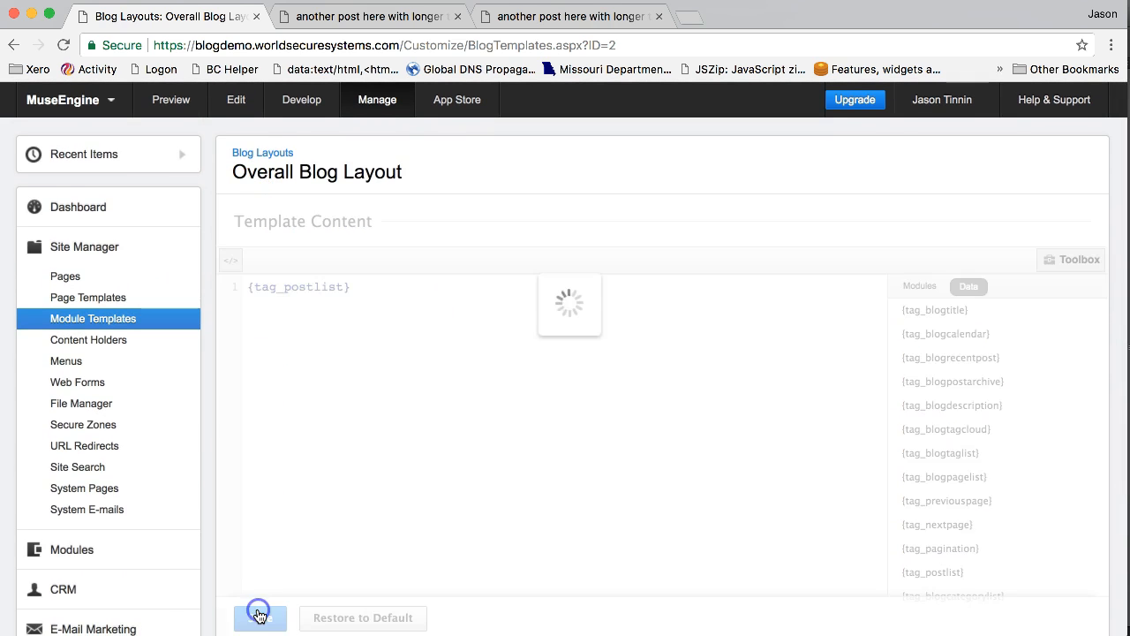
# Step: Return to the Blog Layouts list and open the Blog Post Details Layout in code view
pyautogui.click(265, 153)
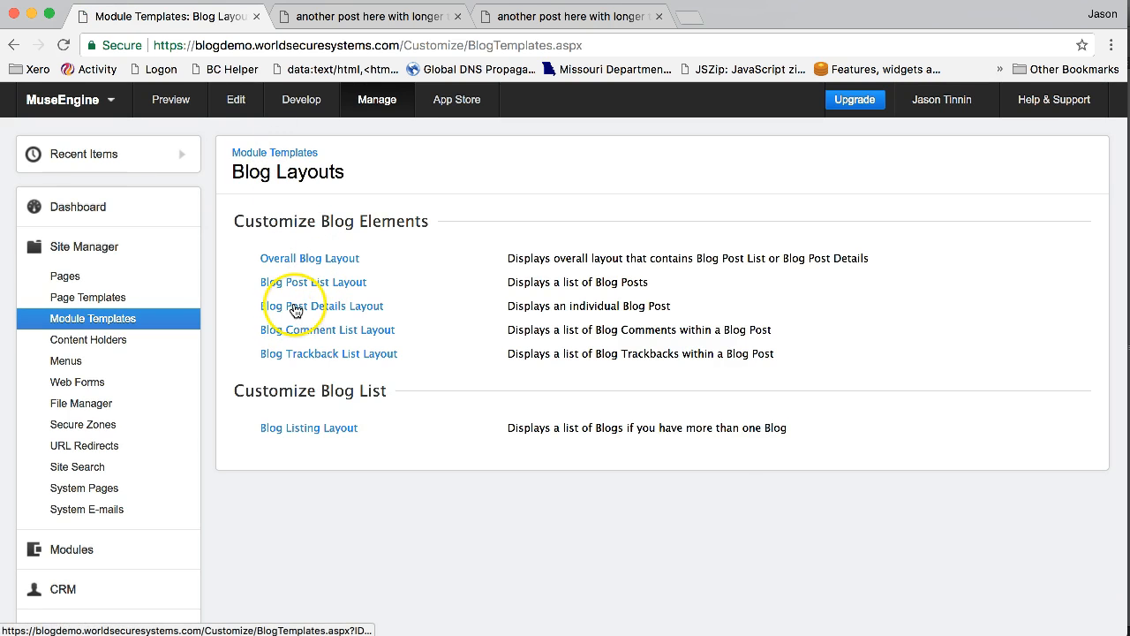
pyautogui.click(301, 308)
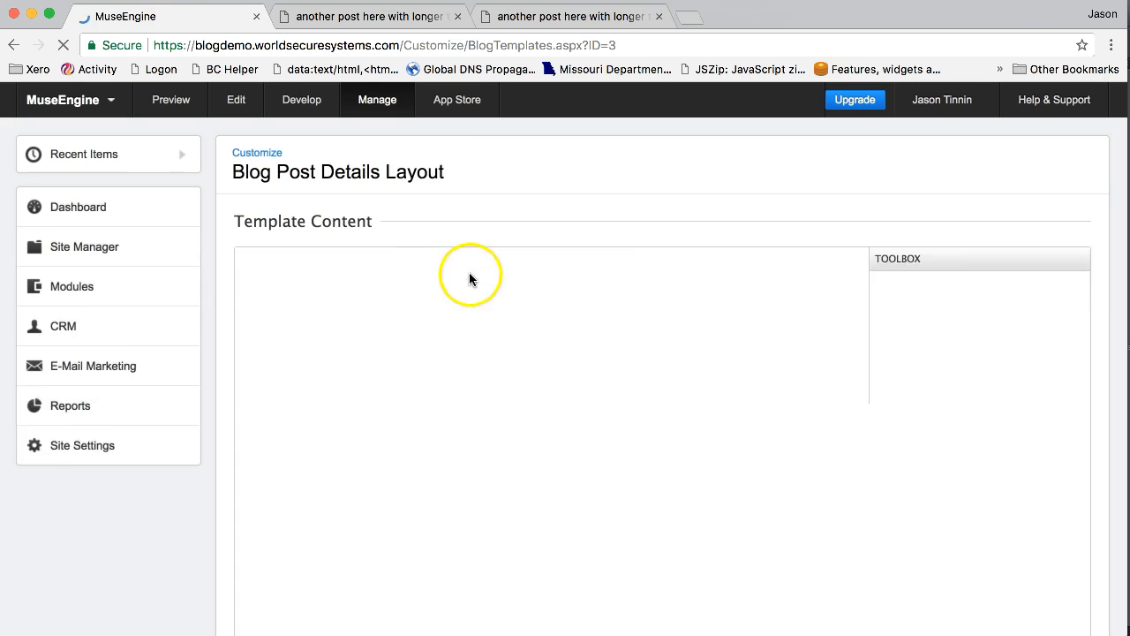
pyautogui.scroll(-1, 524, 324)
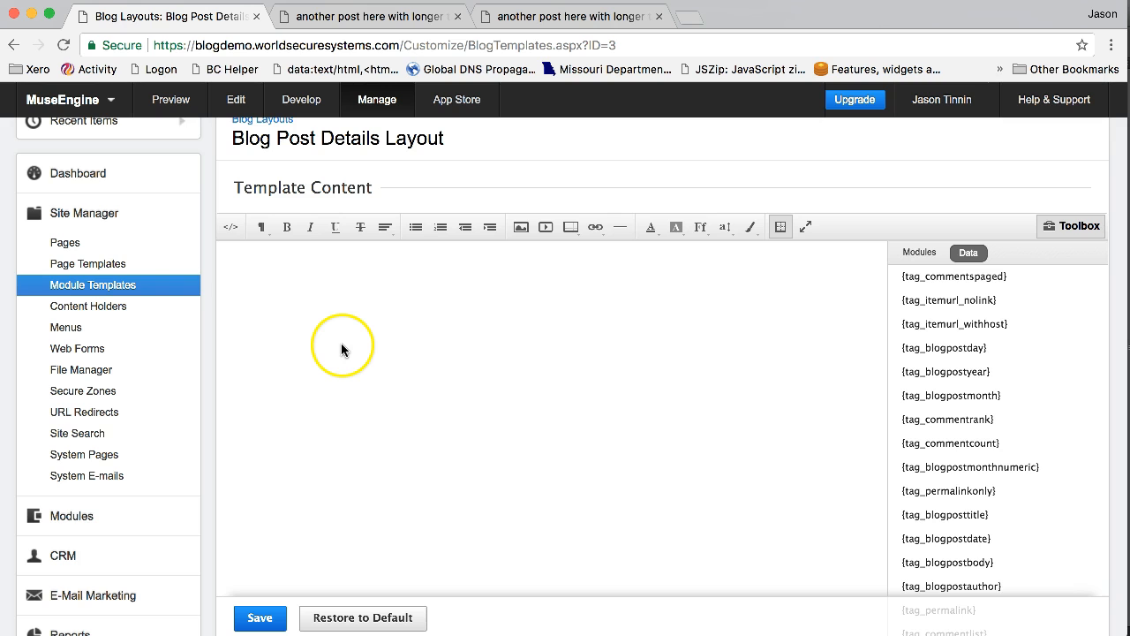
pyautogui.click(232, 230)
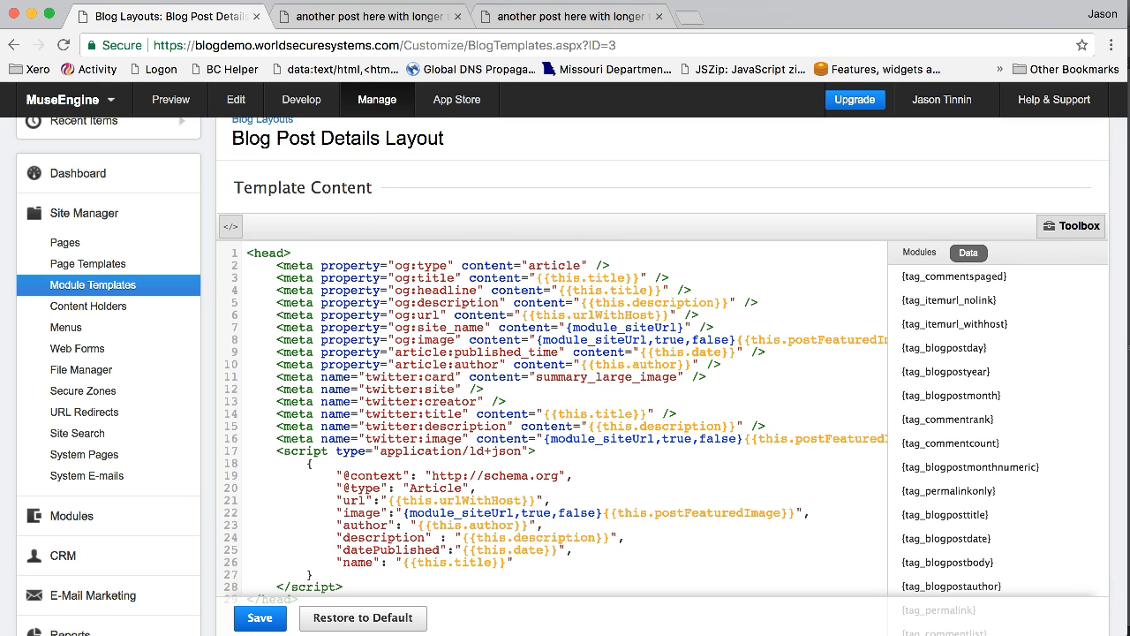
# Step: Review Snippet Two in code-snippets.txt against the Blog Post Details Layout code, and save the layout
pyautogui.click(593, 632)
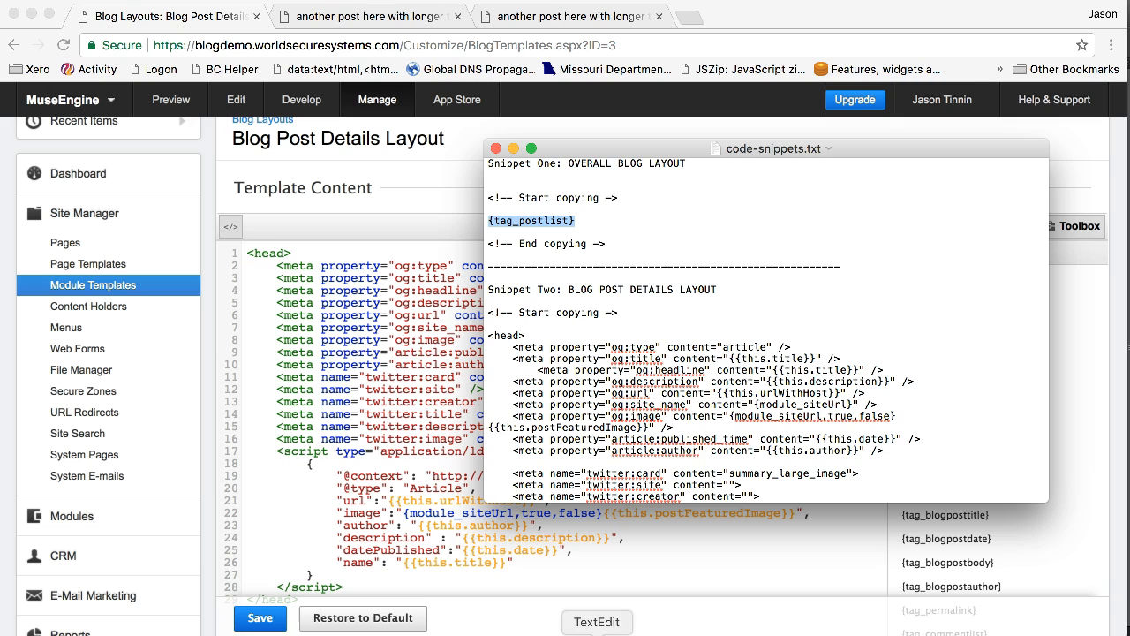
pyautogui.scroll(-5, 723, 298)
pyautogui.scroll(-3, 723, 298)
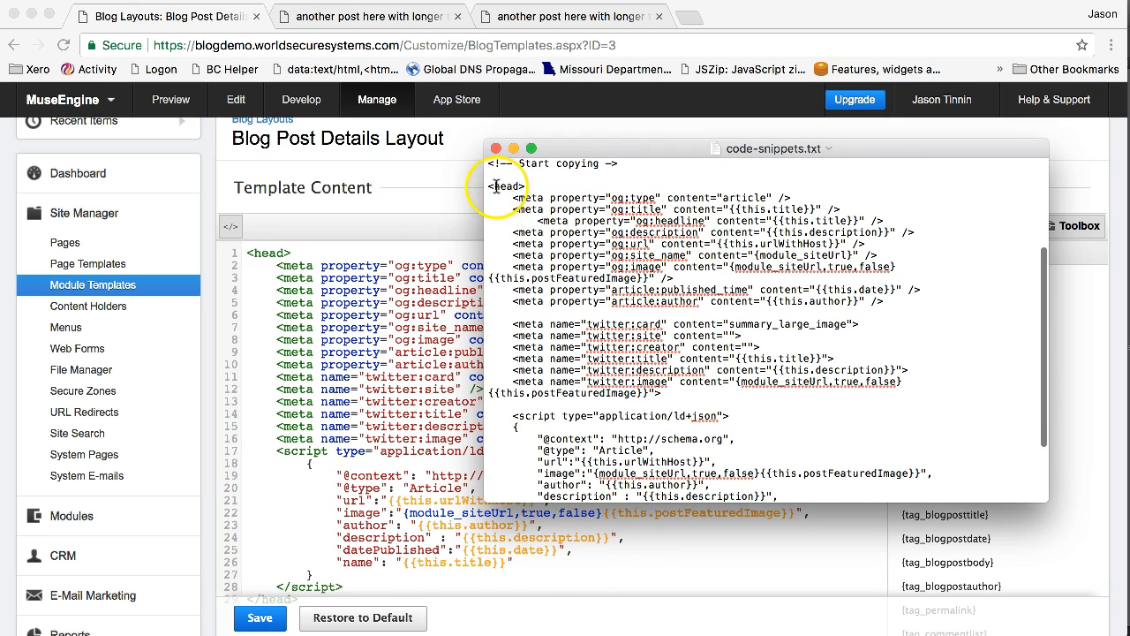
pyautogui.moveTo(488, 186); pyautogui.dragTo(526, 325)
pyautogui.click(379, 320)
pyautogui.scroll(-2, 352, 332)
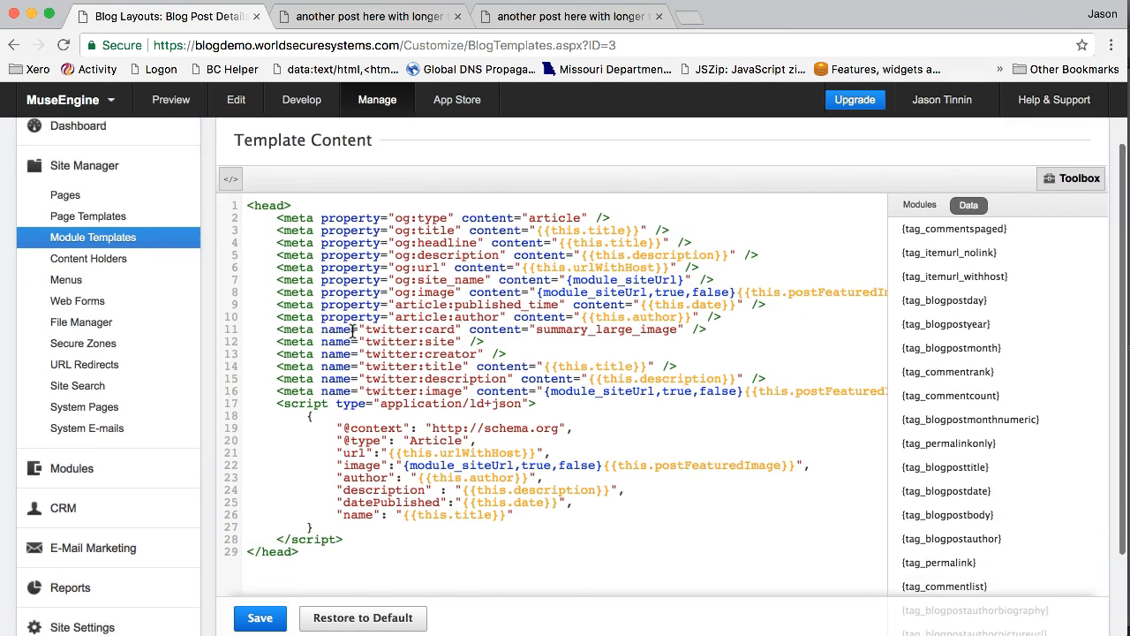
pyautogui.click(246, 195)
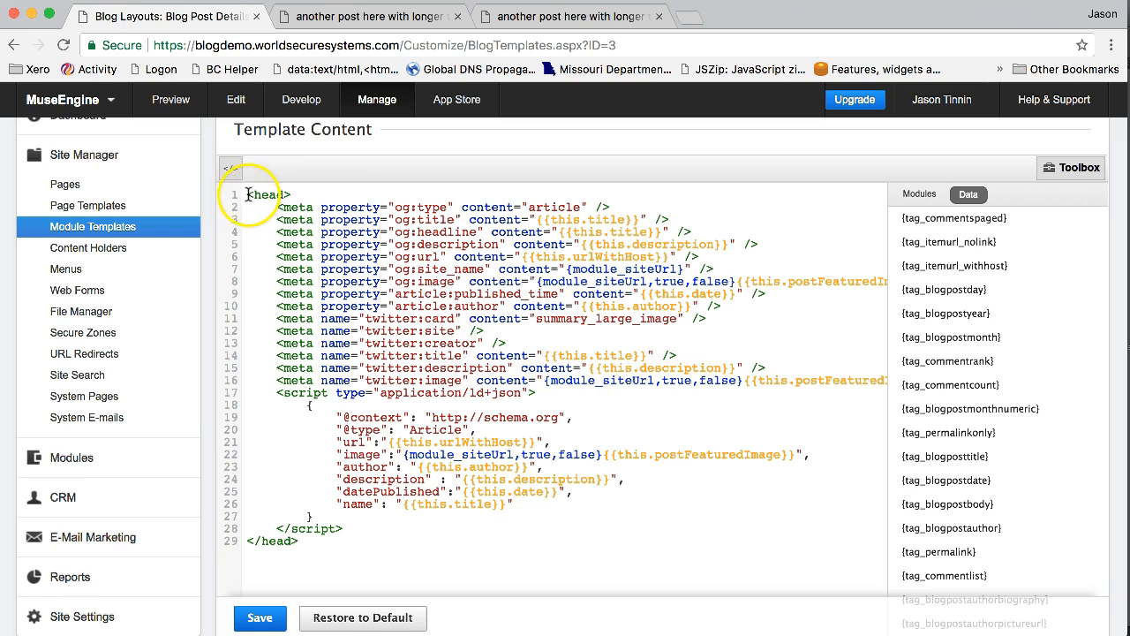
pyautogui.click(264, 616)
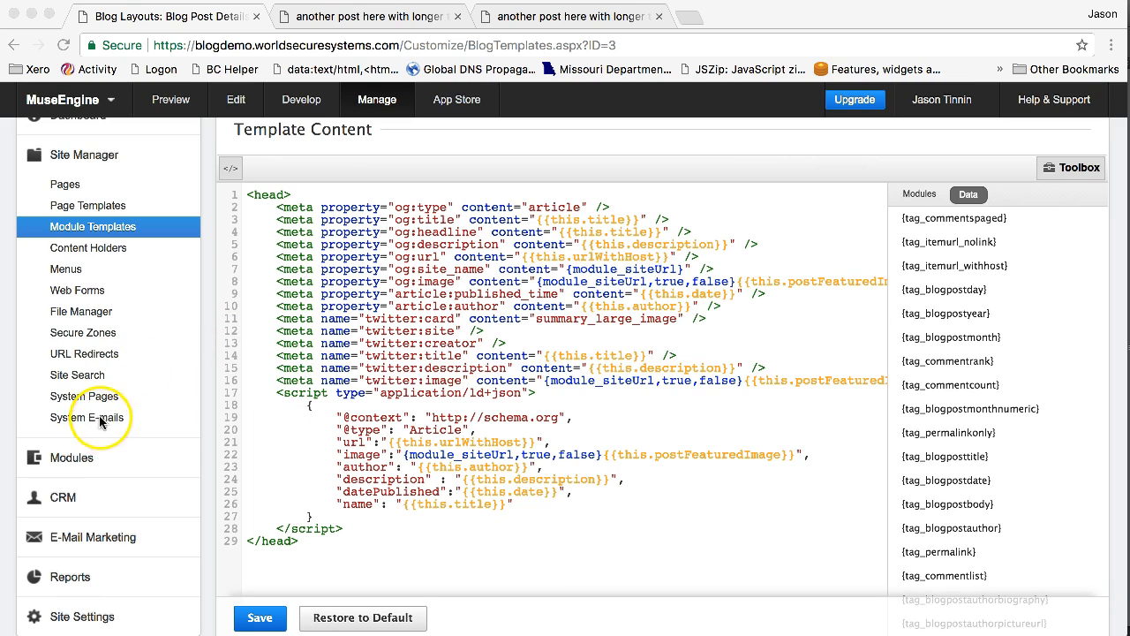
# Step: Go to the site's Blogs module to show the existing blog's posts
pyautogui.click(88, 448)
pyautogui.click(72, 463)
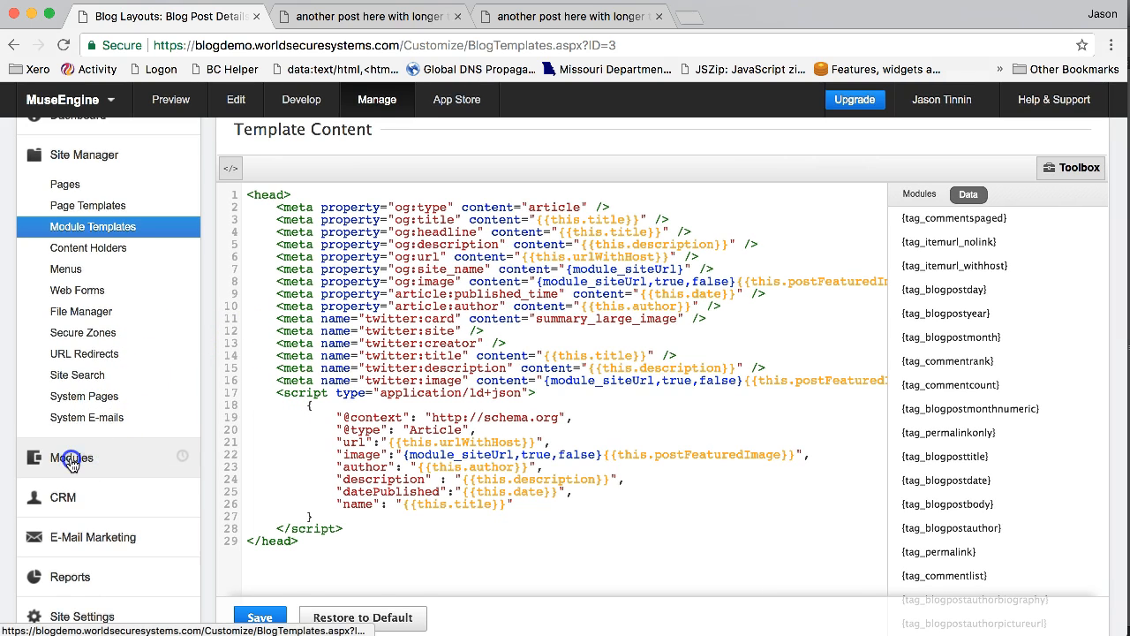
pyautogui.click(70, 227)
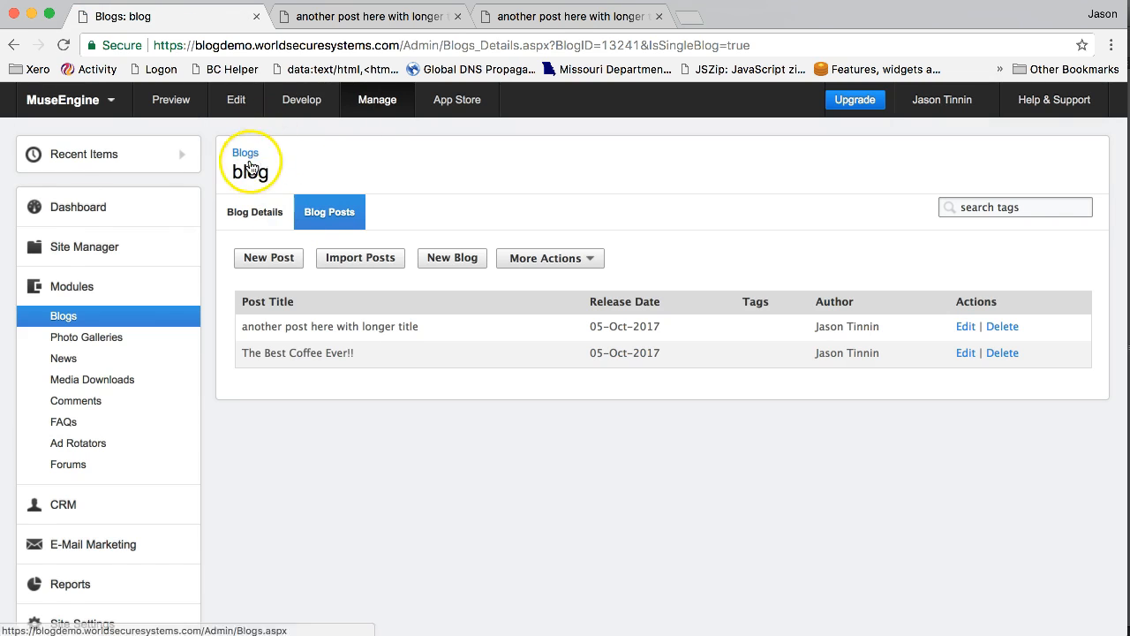
# Step: Start a new blog and name it "blog 2", keeping the default template and the URL generated from the name
pyautogui.click(463, 262)
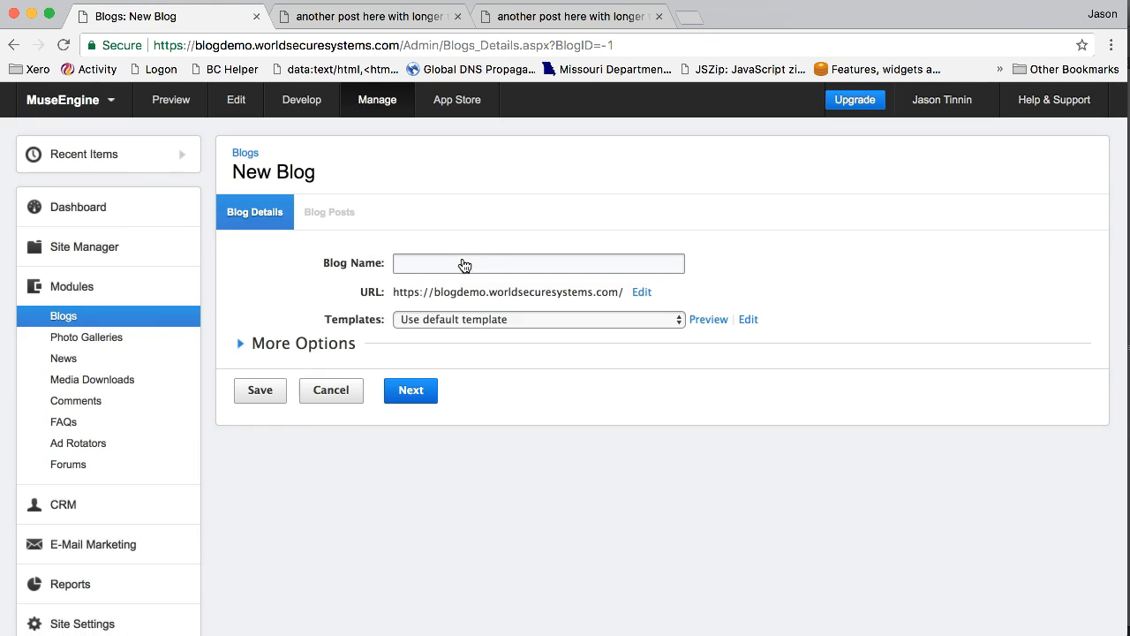
pyautogui.click(465, 265)
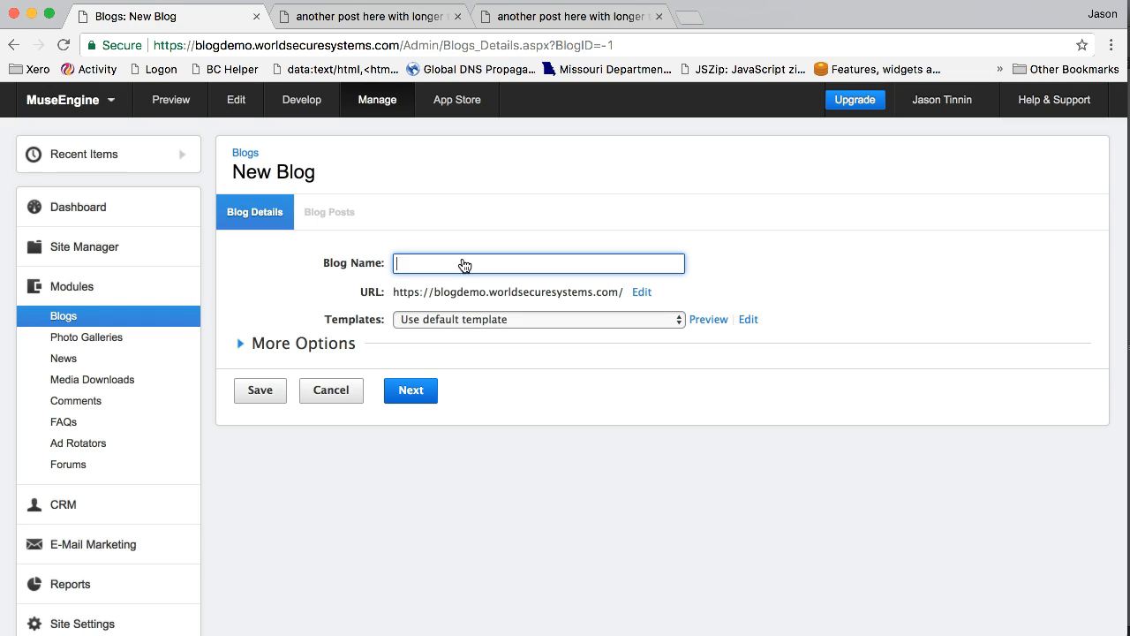
pyautogui.click(467, 262)
pyautogui.write('blog 2')
pyautogui.press('Tab')
pyautogui.click(623, 291)
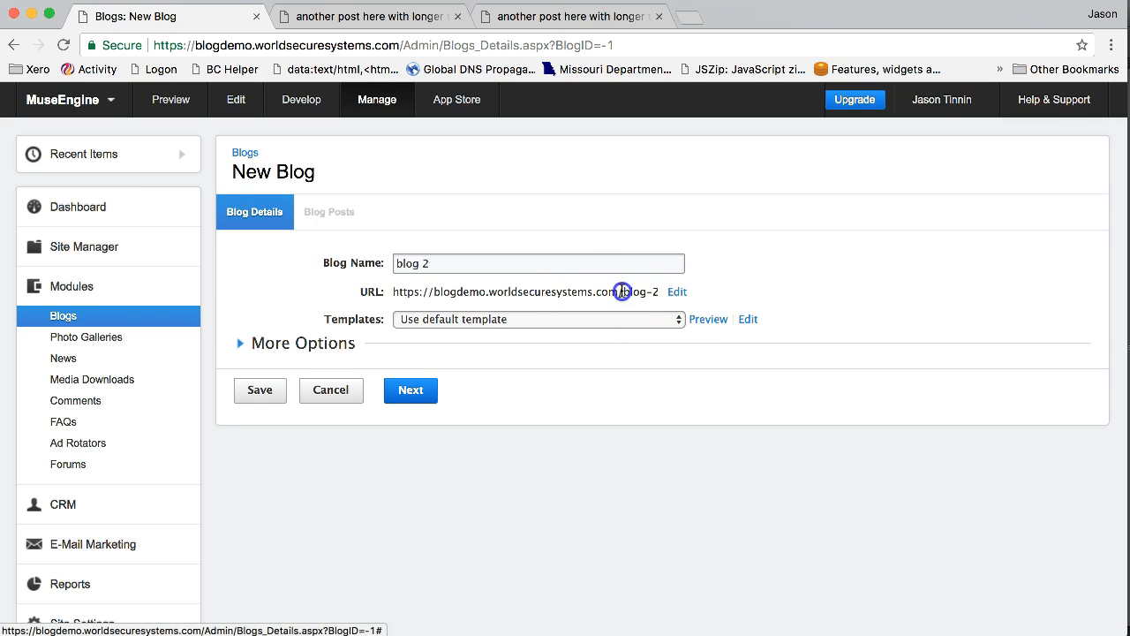
# Step: Assign desktop-blog-detail-template to the new blog "blog 2" and save it
pyautogui.moveTo(622, 291); pyautogui.dragTo(650, 291)
pyautogui.click(657, 291)
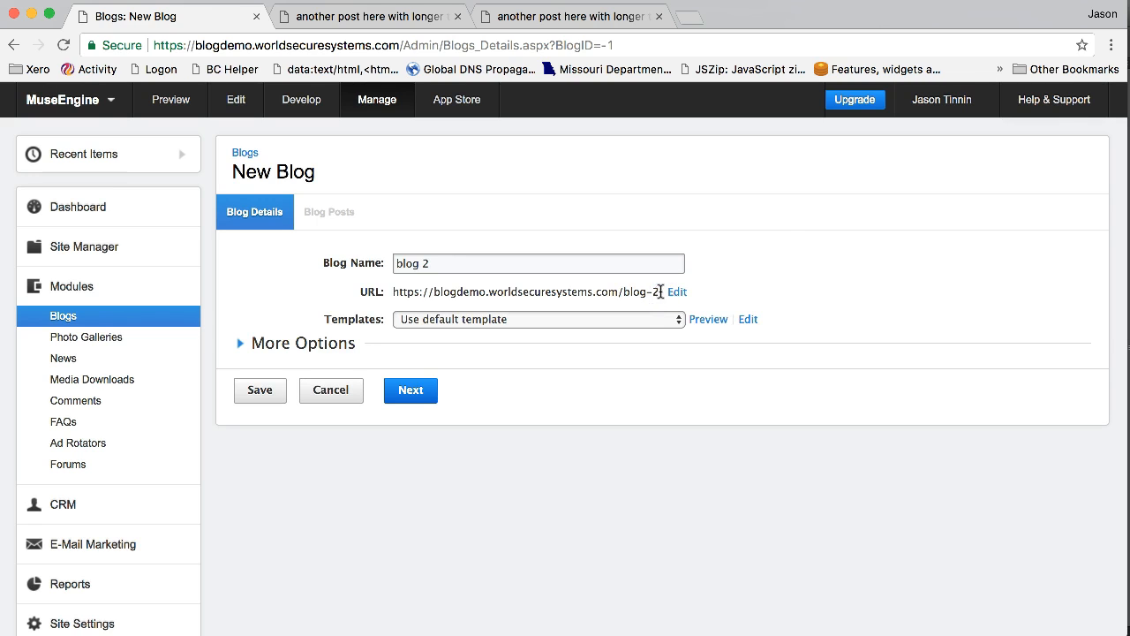
pyautogui.click(481, 320)
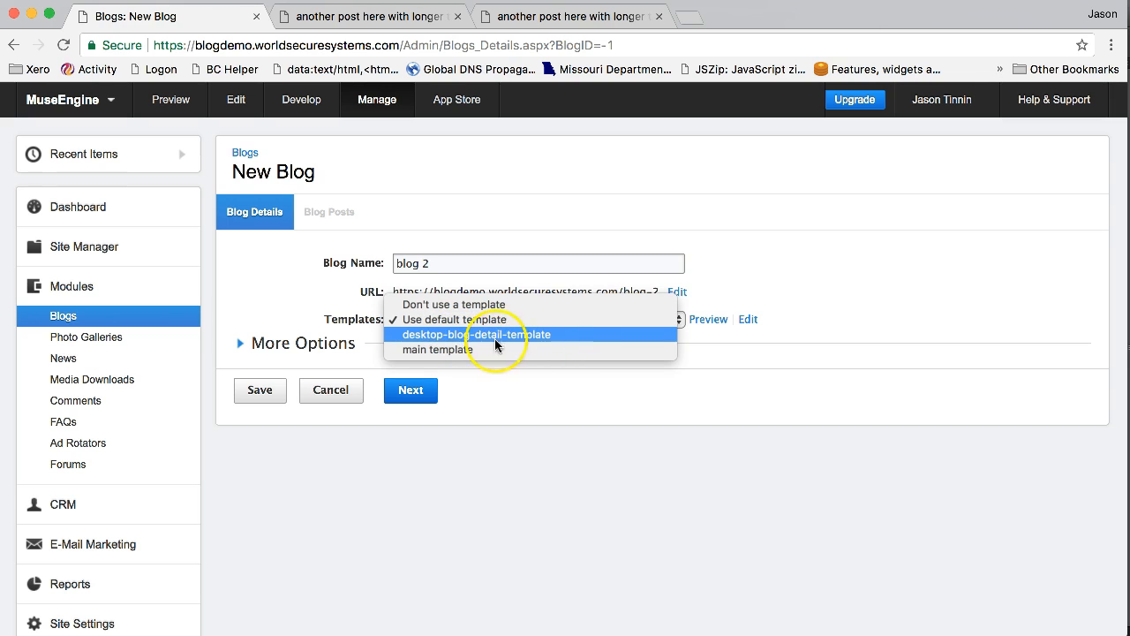
pyautogui.click(480, 335)
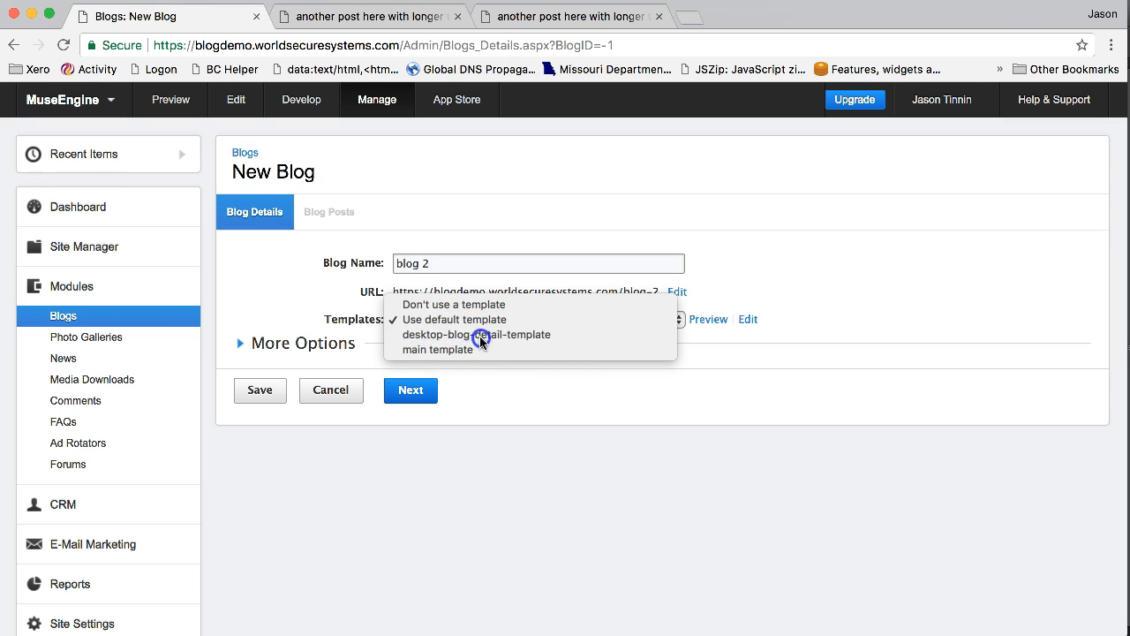
pyautogui.click(260, 391)
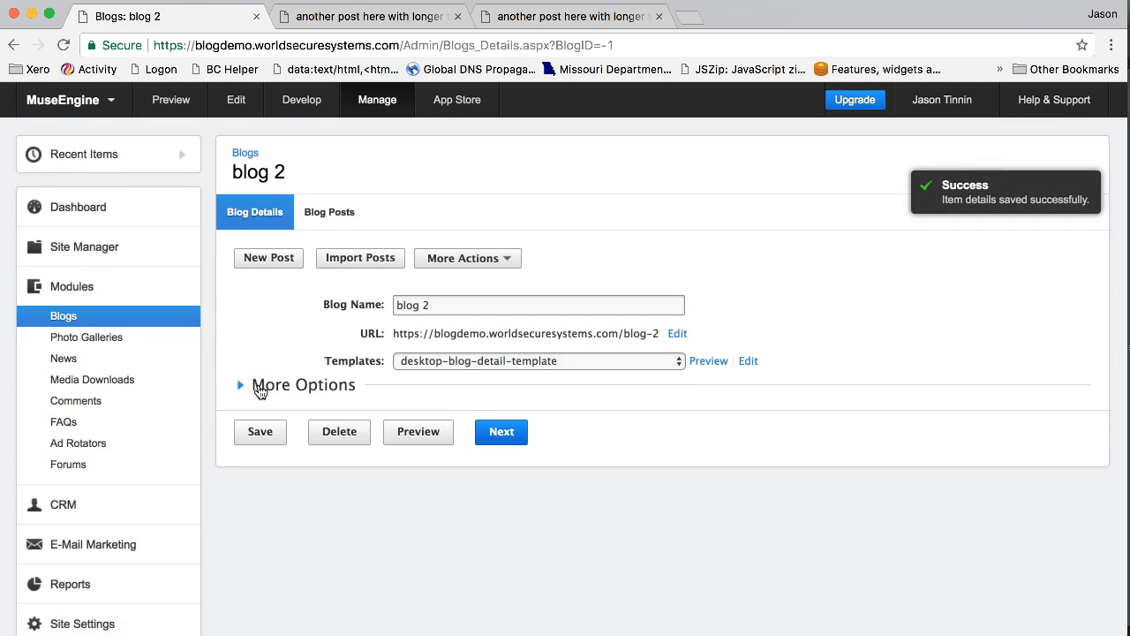
# Step: Open the details of the original blog named "blog", set its template to desktop-blog-detail-template, and save
pyautogui.click(246, 154)
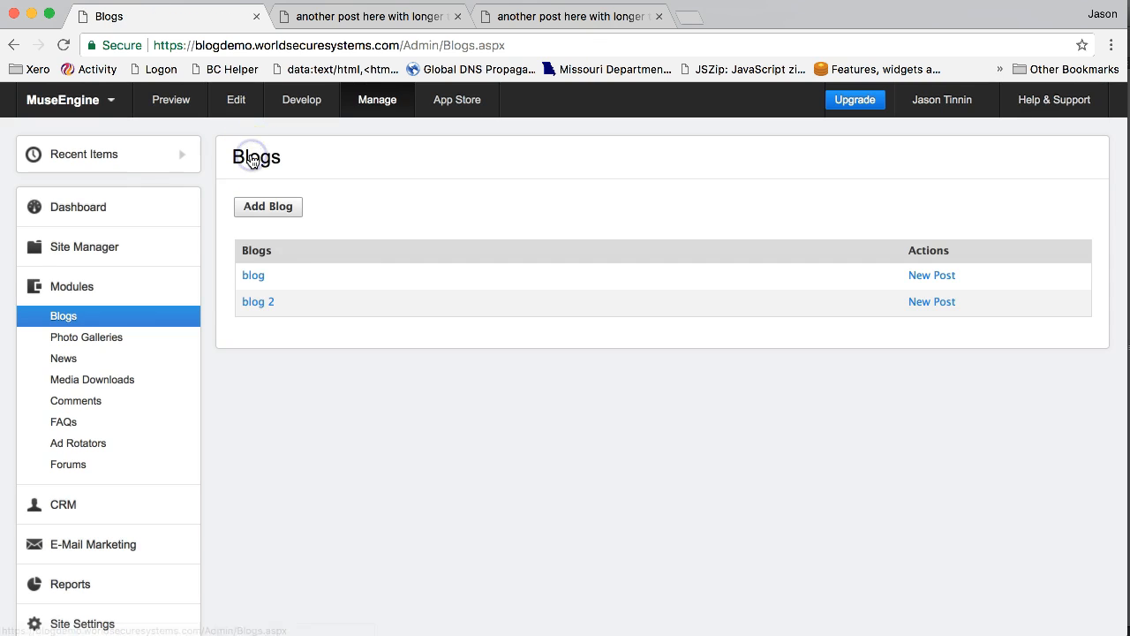
pyautogui.click(253, 277)
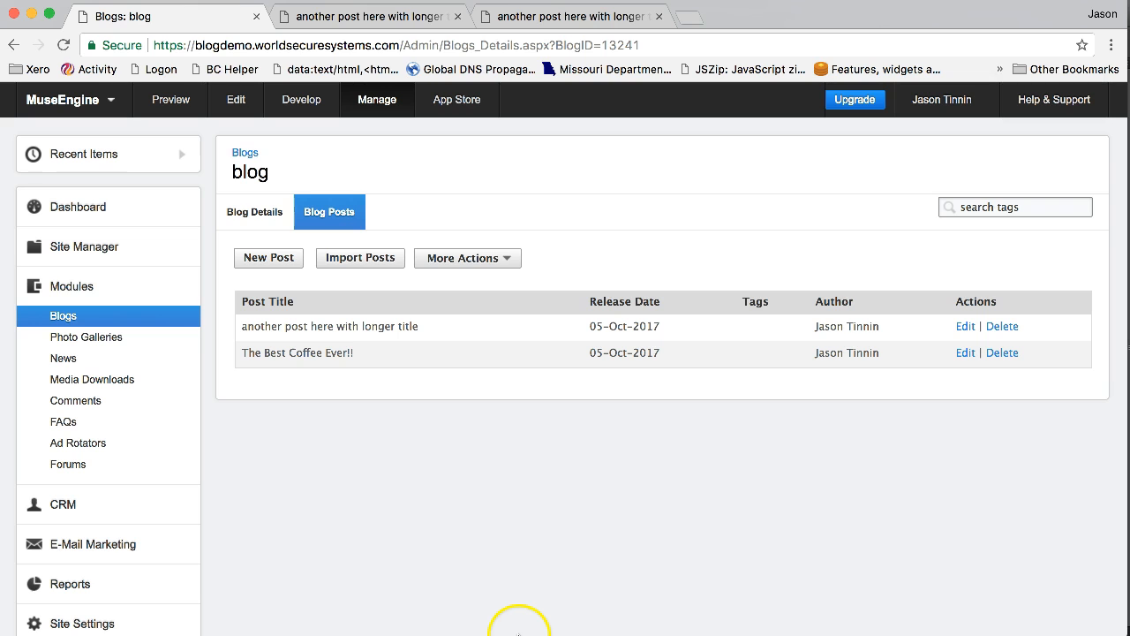
pyautogui.click(259, 221)
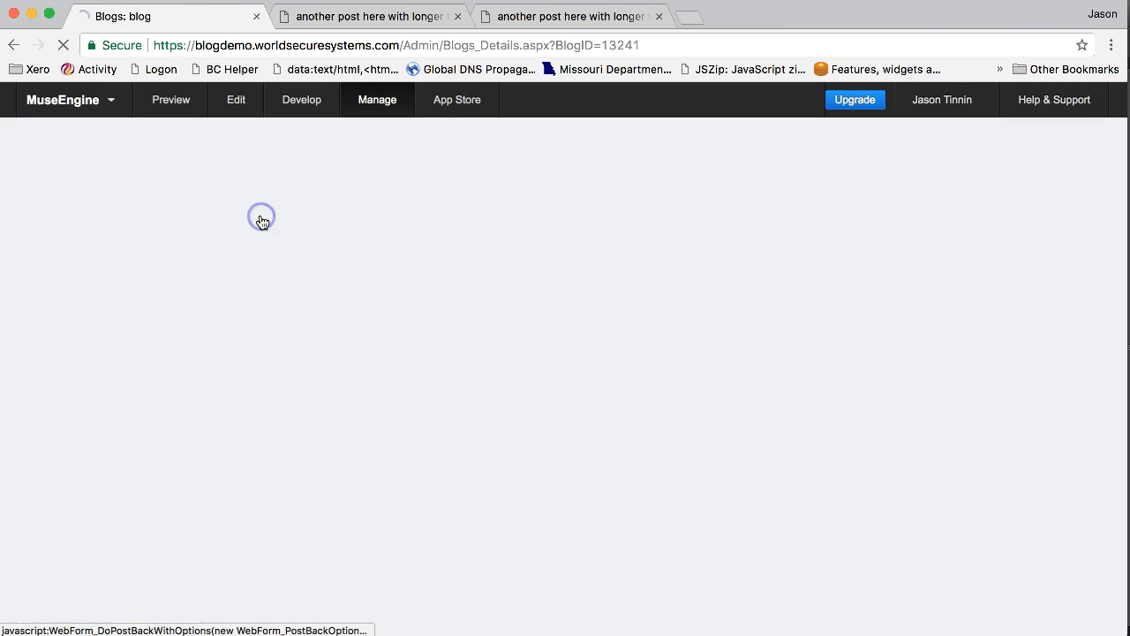
pyautogui.click(455, 361)
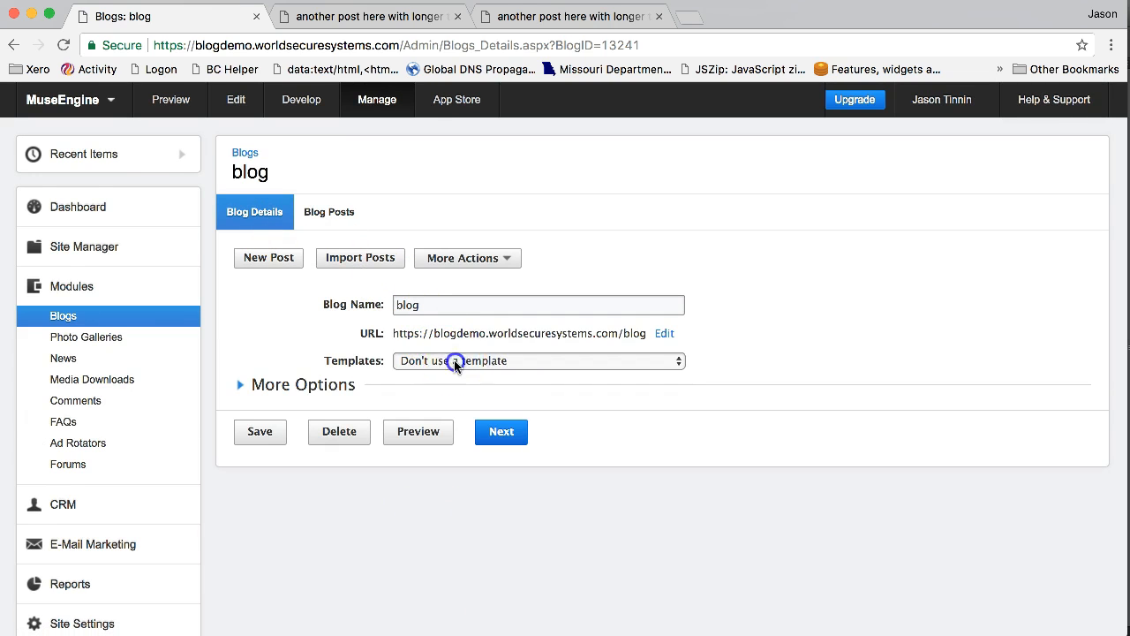
pyautogui.click(469, 391)
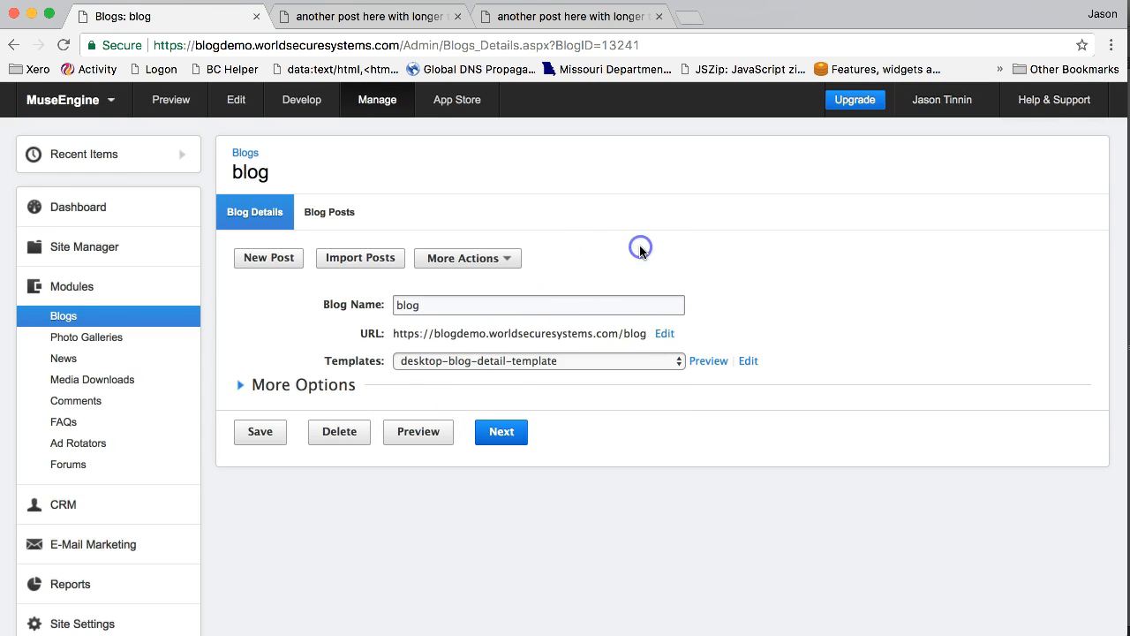
pyautogui.click(269, 436)
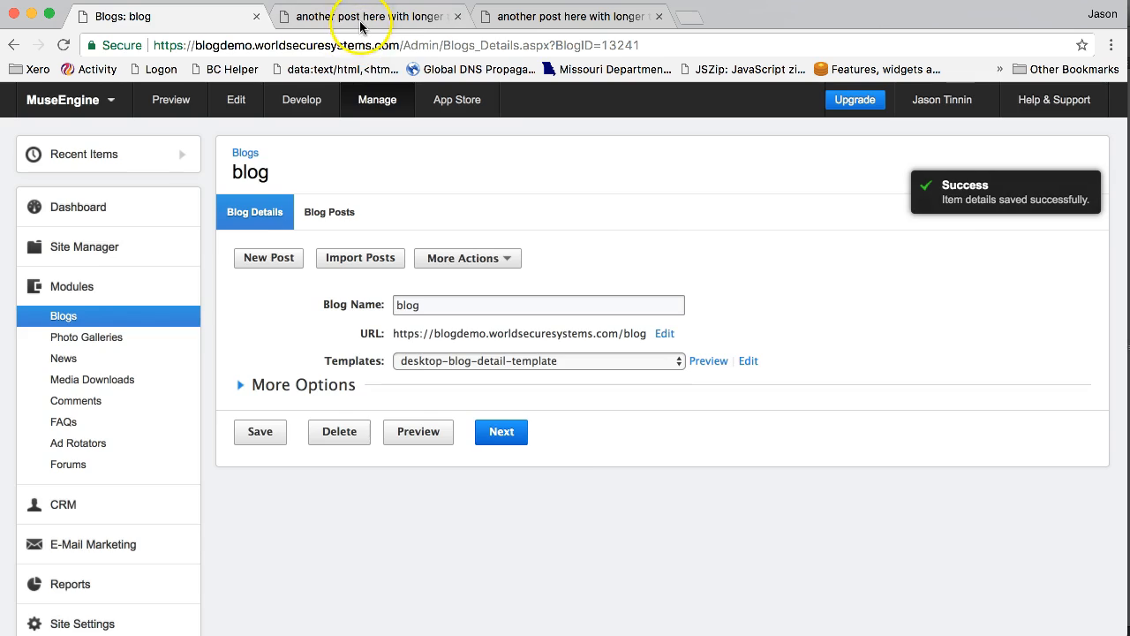
# Step: Review the live "another post here with longer title" page from its heading down to the author section
pyautogui.click(360, 23)
pyautogui.click(550, 17)
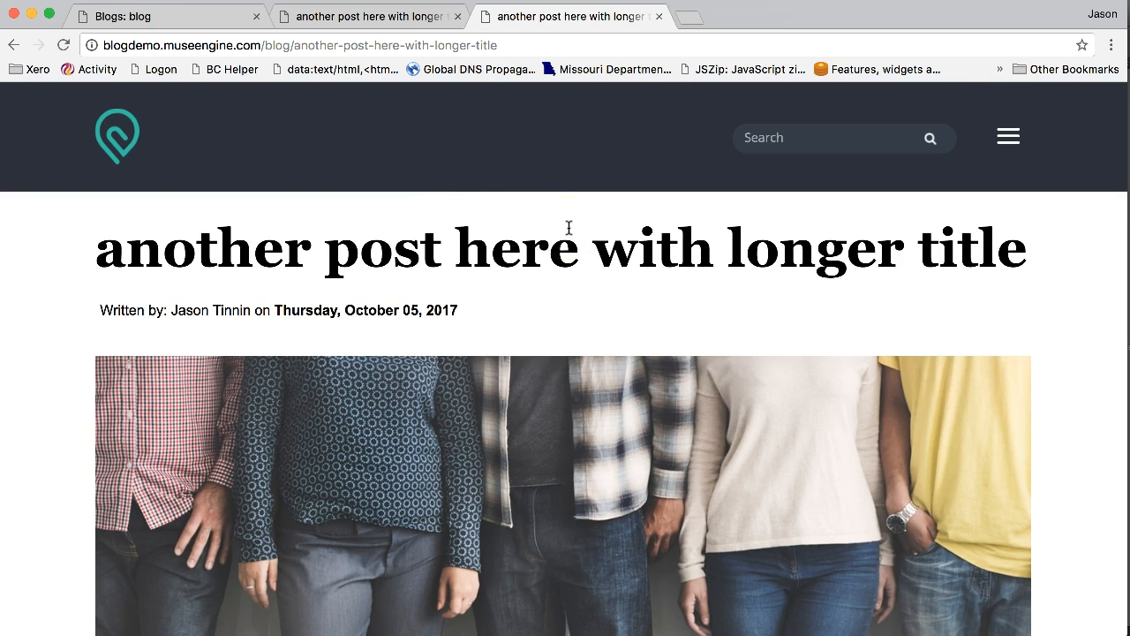
pyautogui.scroll(-2, 569, 227)
pyautogui.scroll(-10, 569, 228)
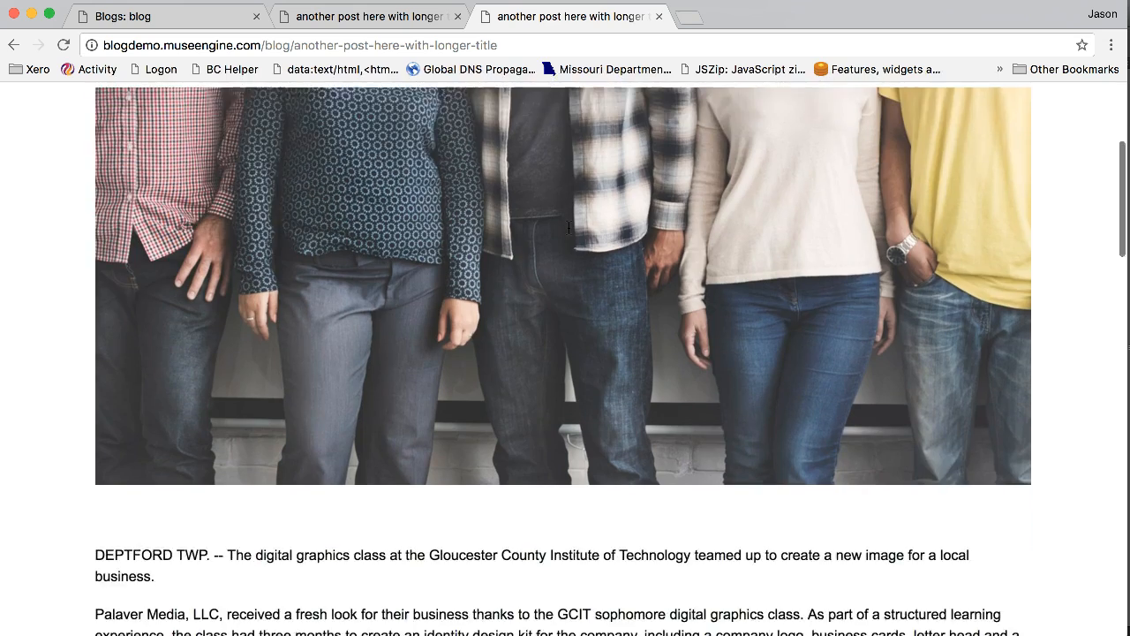
pyautogui.scroll(-15, 568, 228)
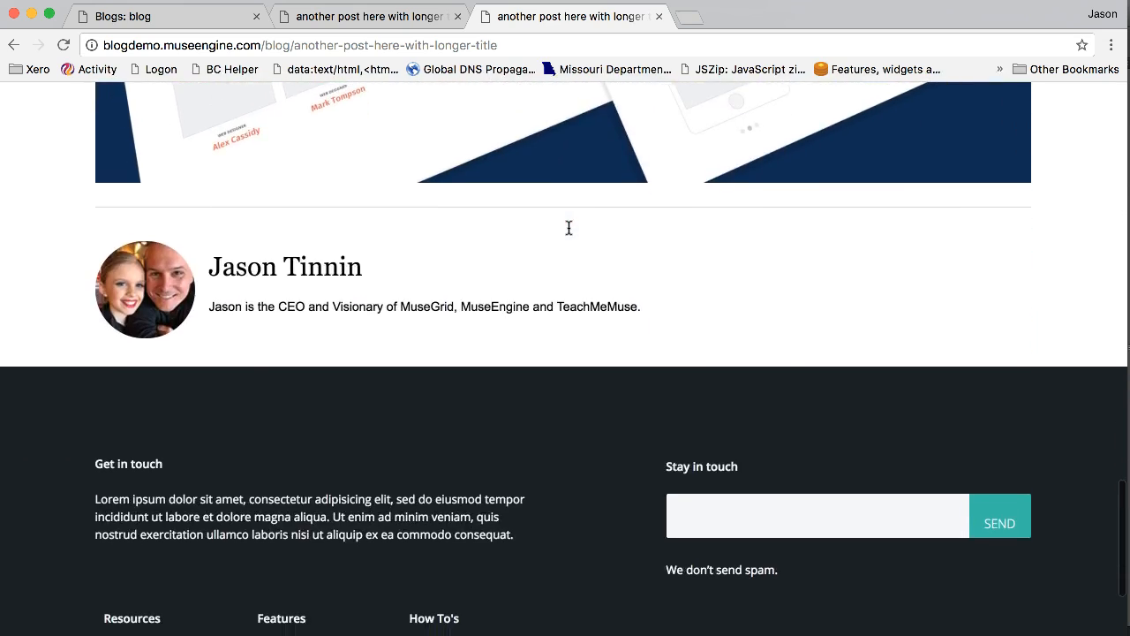
pyautogui.scroll(5, 569, 228)
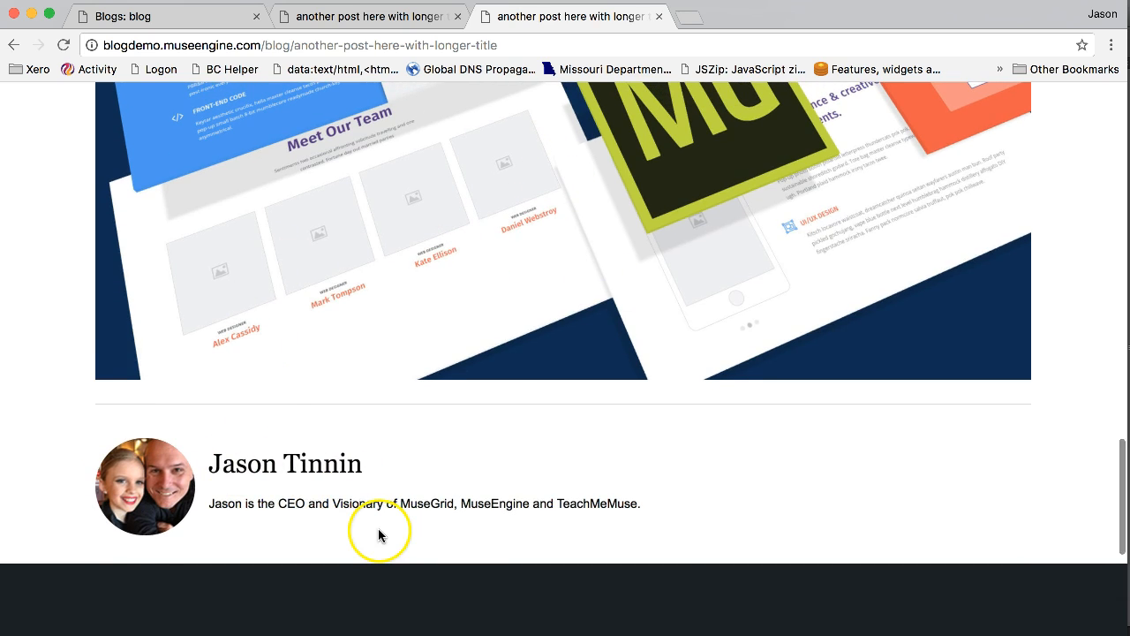
pyautogui.scroll(20, 718, 385)
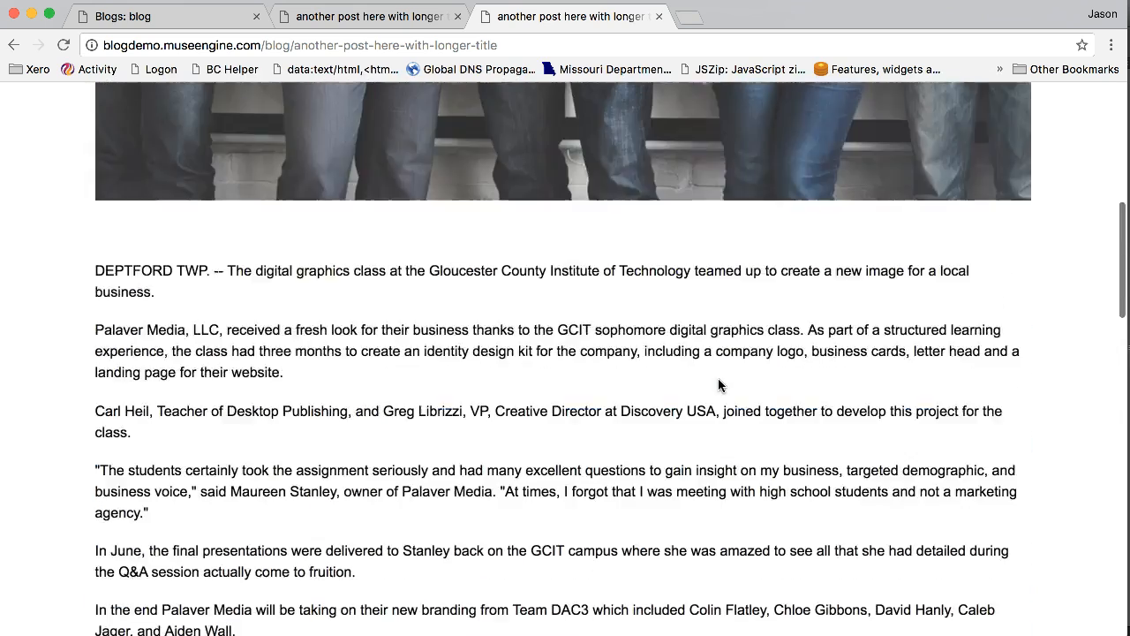